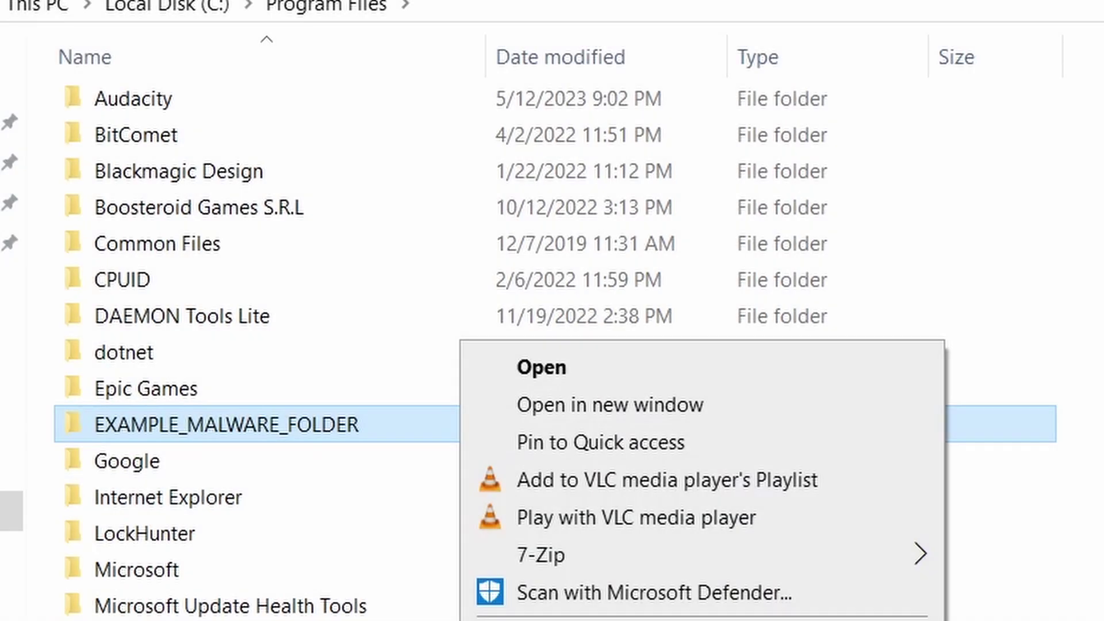
- Retry deleting the locked malware folder, then remove the chrome policy template and close the templates list
key("Delete")
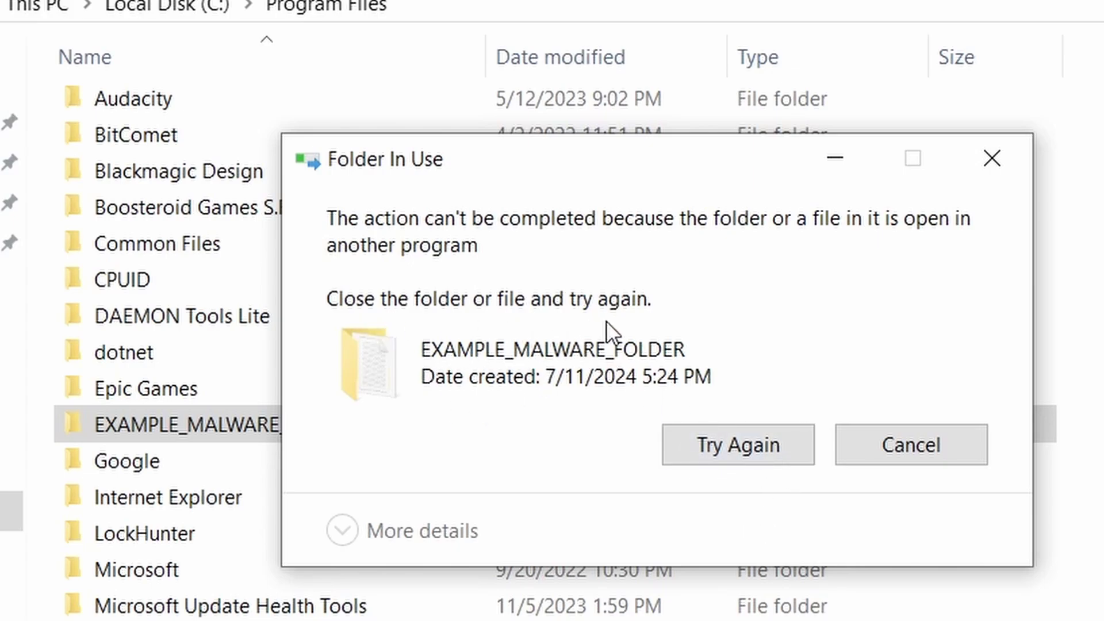
left_click(726, 451)
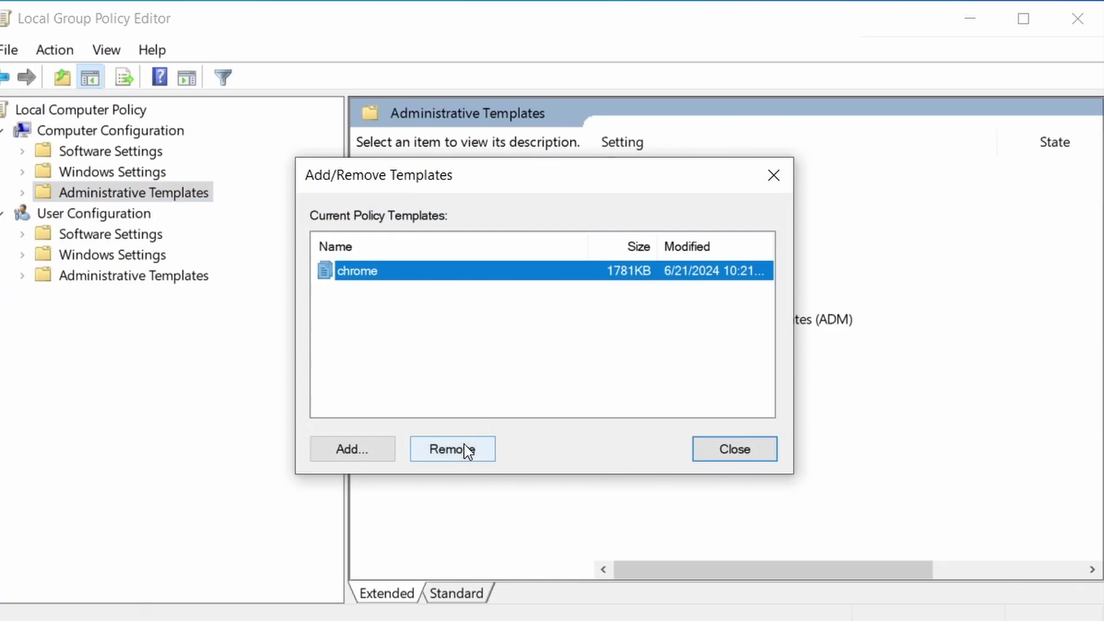
left_click(467, 449)
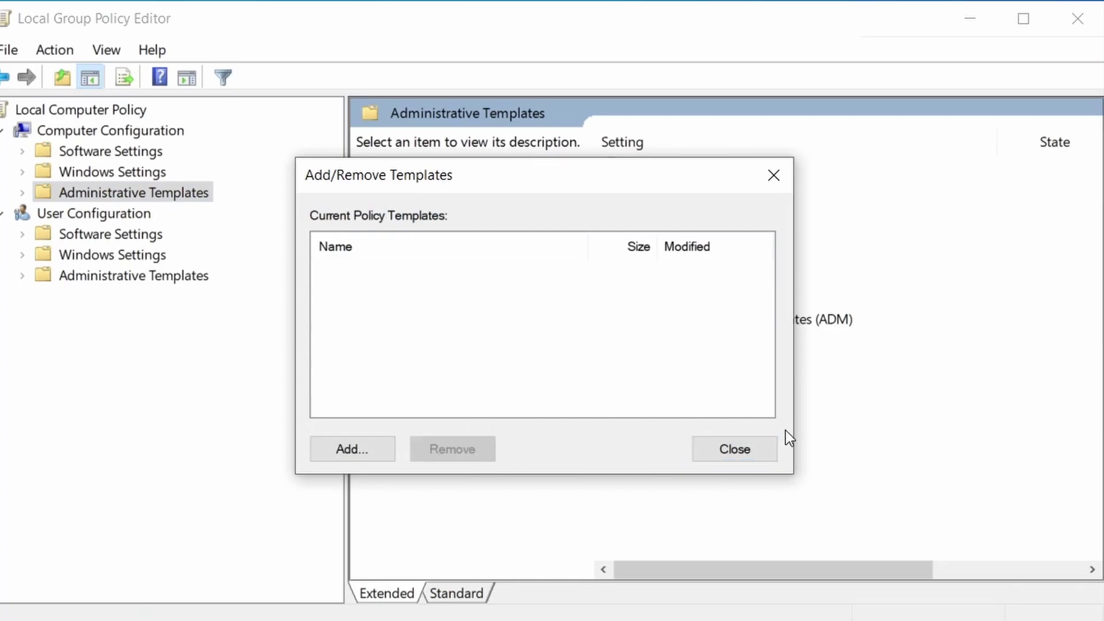
left_click(747, 449)
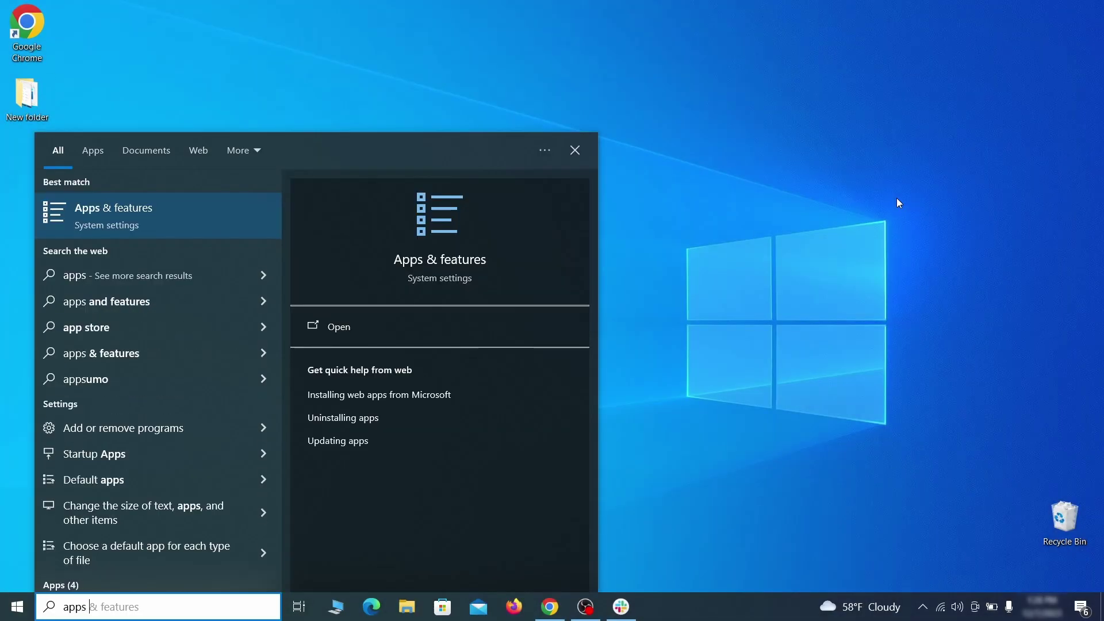
- Open Apps & features and sort the installed apps by install date
type("features")
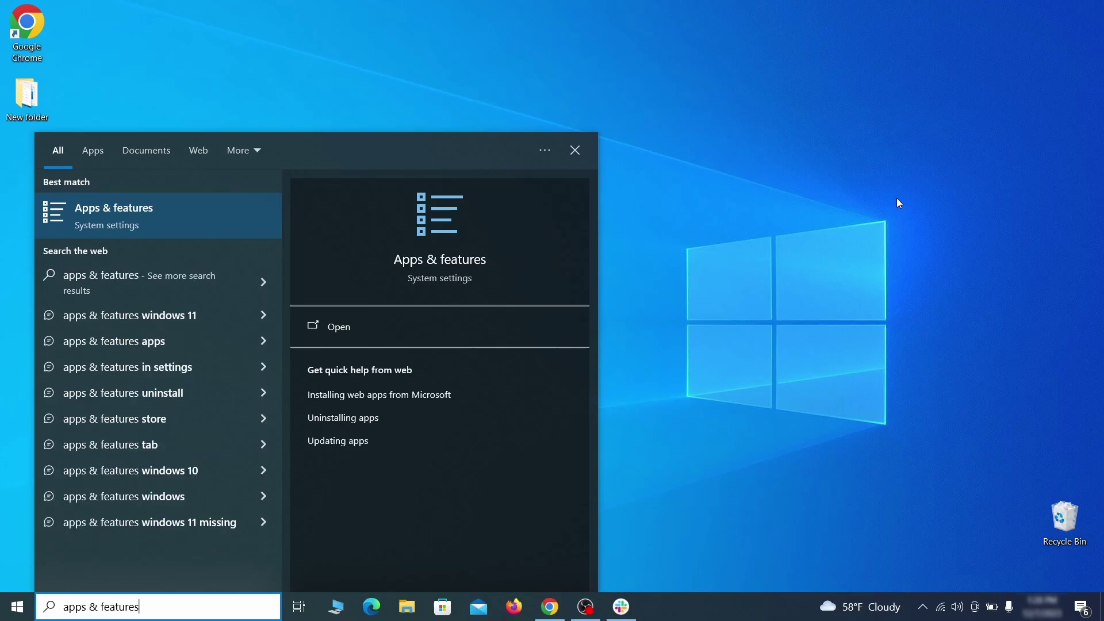
key("Return")
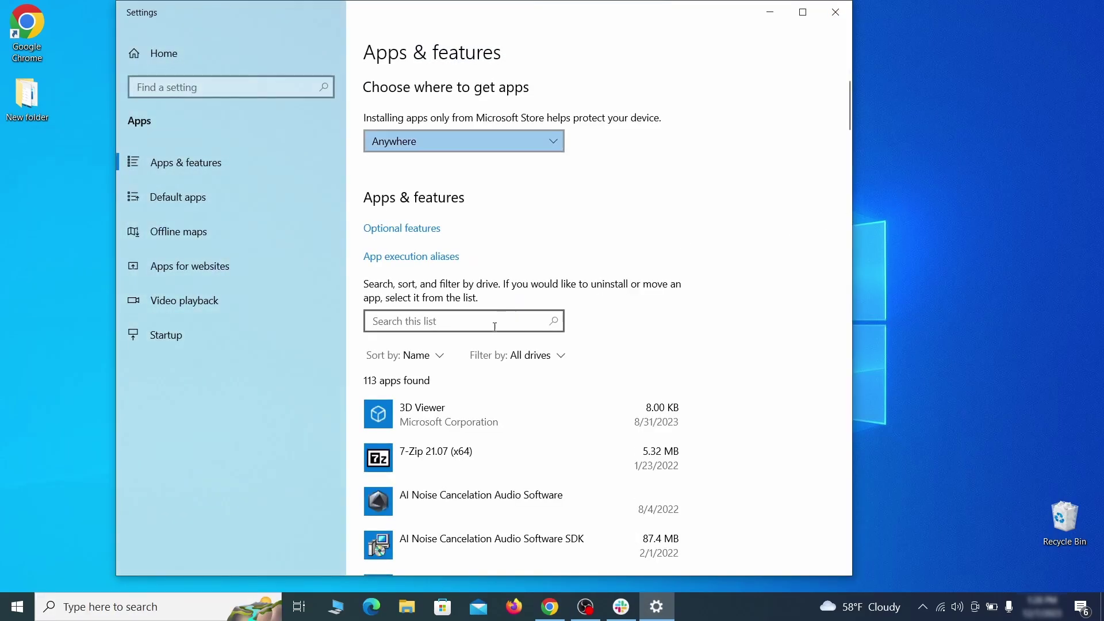
left_click(428, 356)
left_click(424, 432)
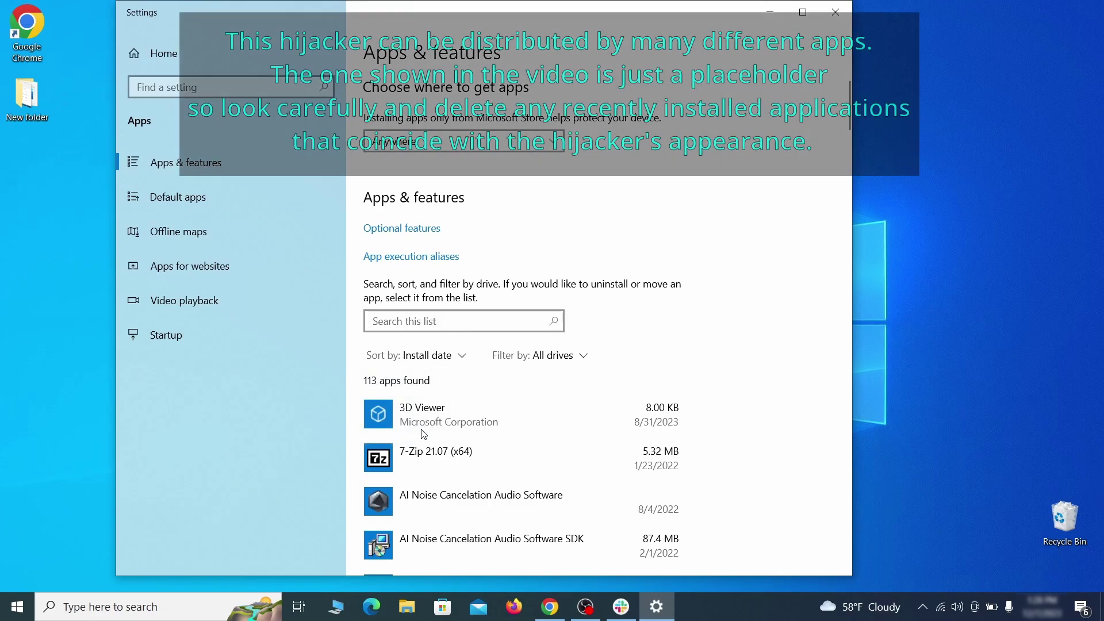
scroll(591, 384, "down", 2)
- Uninstall Example Malware App, confirming and finishing the uninstall wizard
left_click(563, 410)
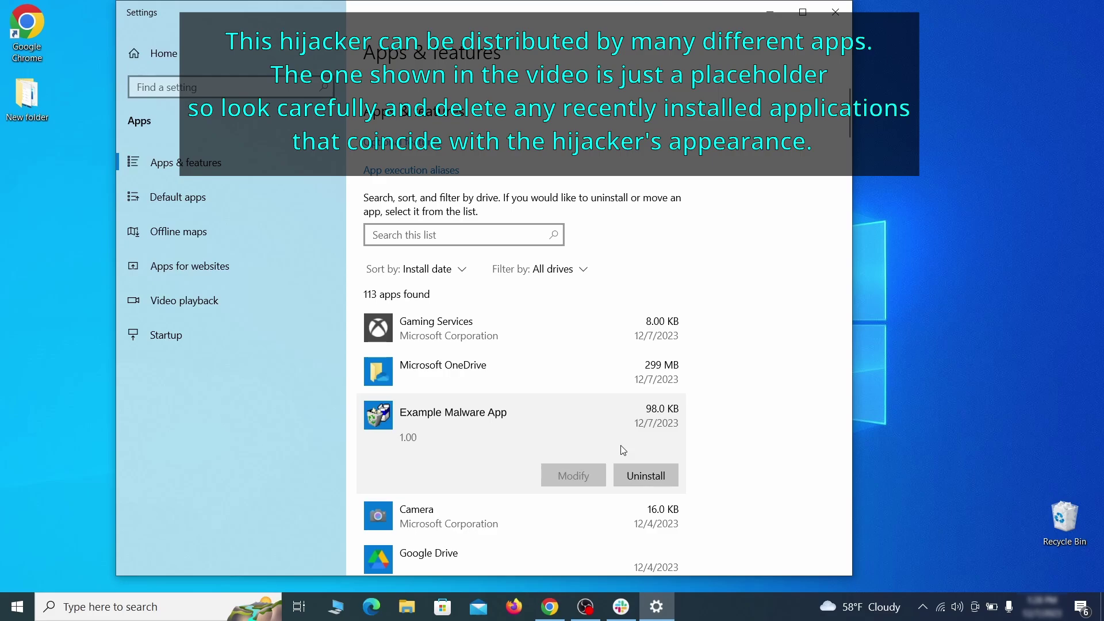
left_click(659, 472)
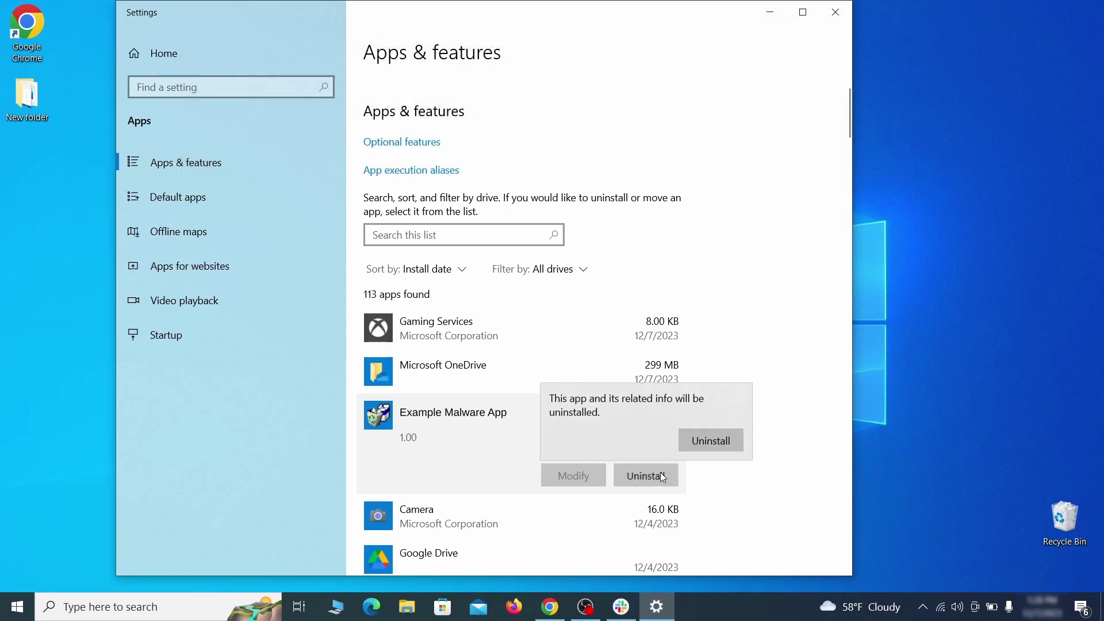
left_click(725, 440)
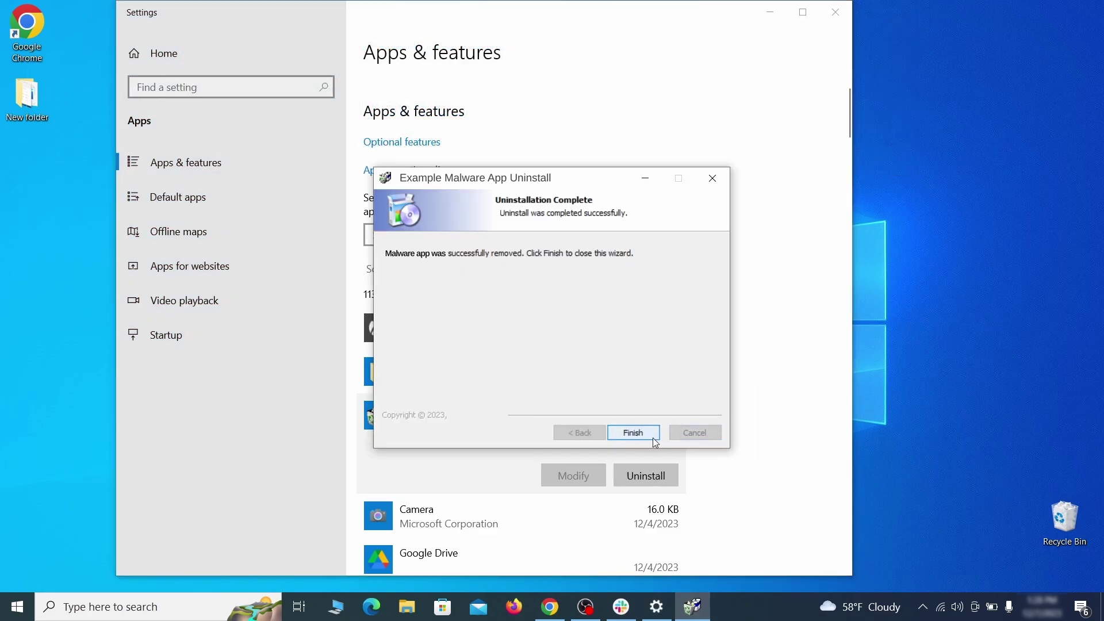
left_click(634, 433)
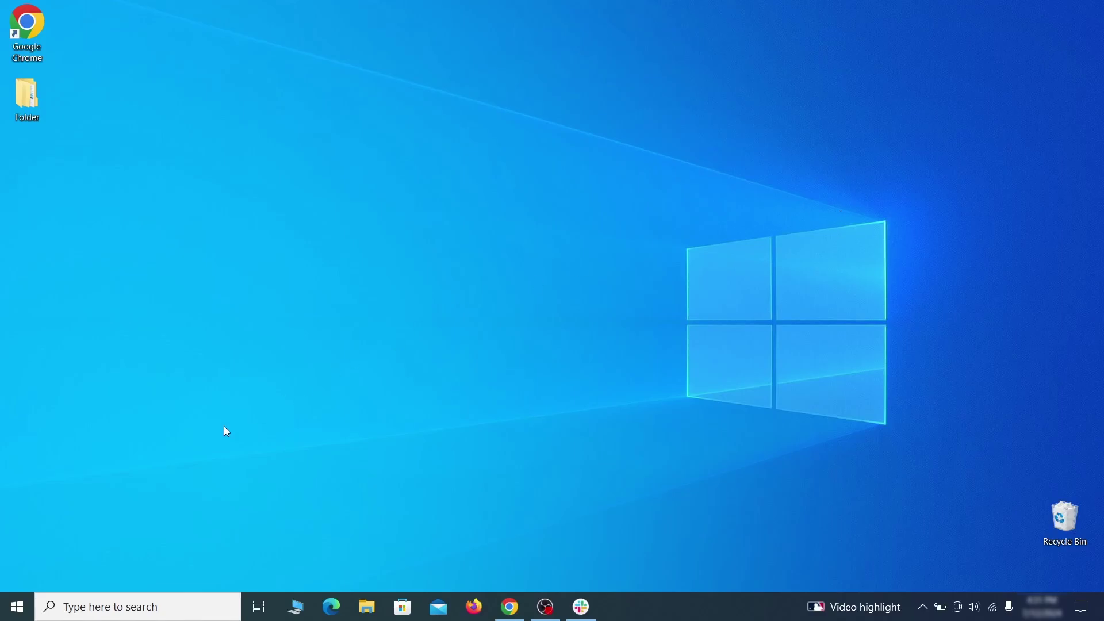
- In File Explorer Options' View settings, enable 'Show hidden files, folders, and drives' and save
left_click(23, 605)
type("folder options")
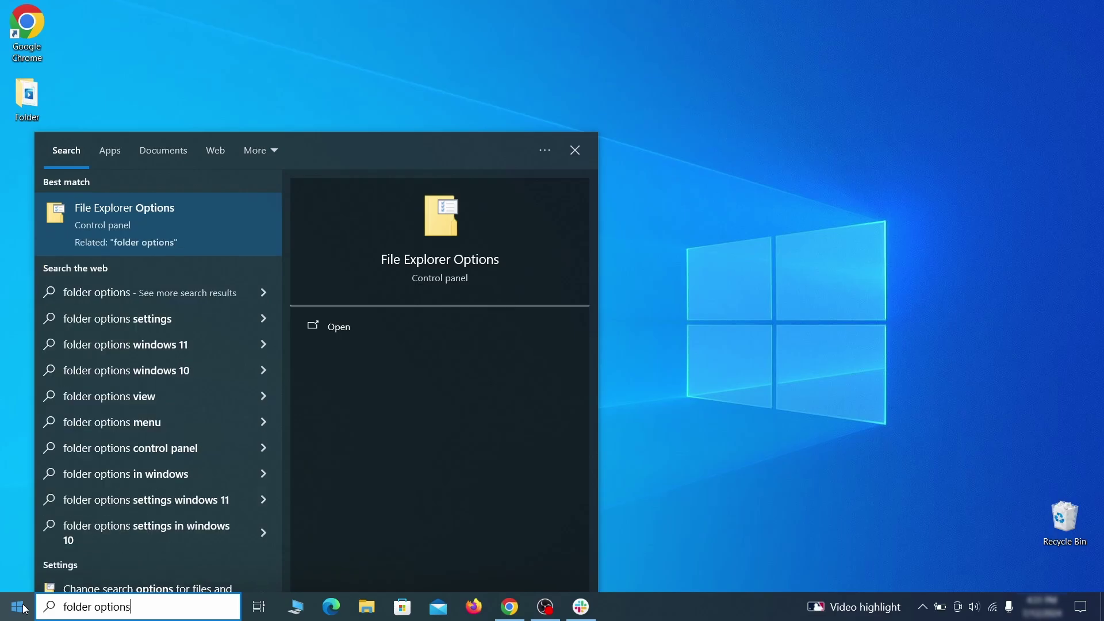
key("Return")
left_click(216, 141)
left_click(208, 329)
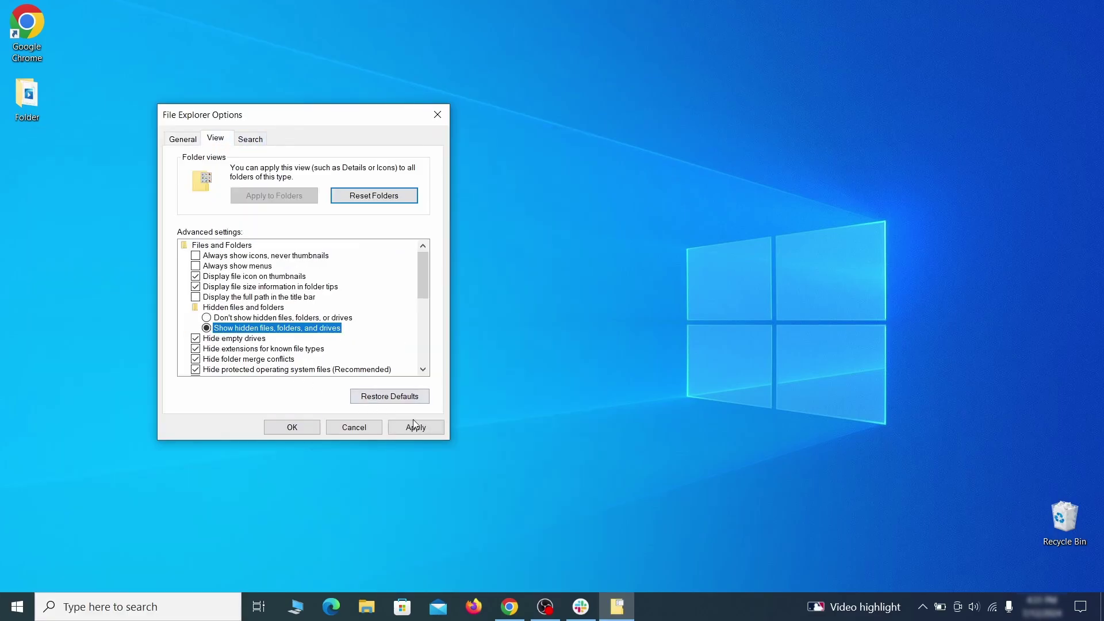
left_click(318, 428)
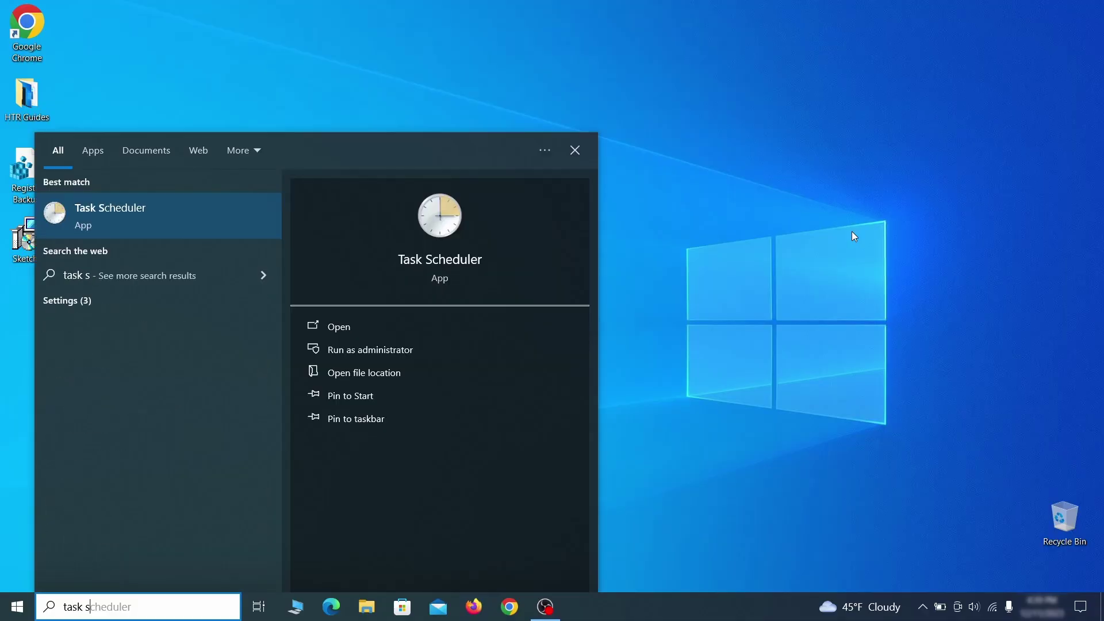
- Open the Task Scheduler Library and inspect the Example Malware App task's trigger and action
type("uler")
key("Return")
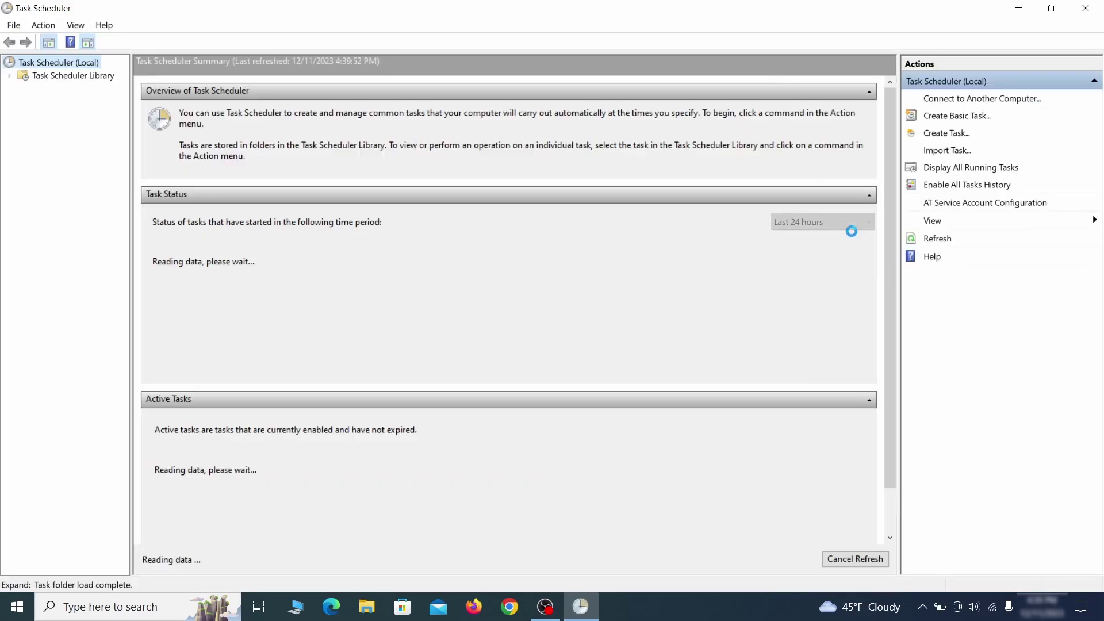
left_click(92, 75)
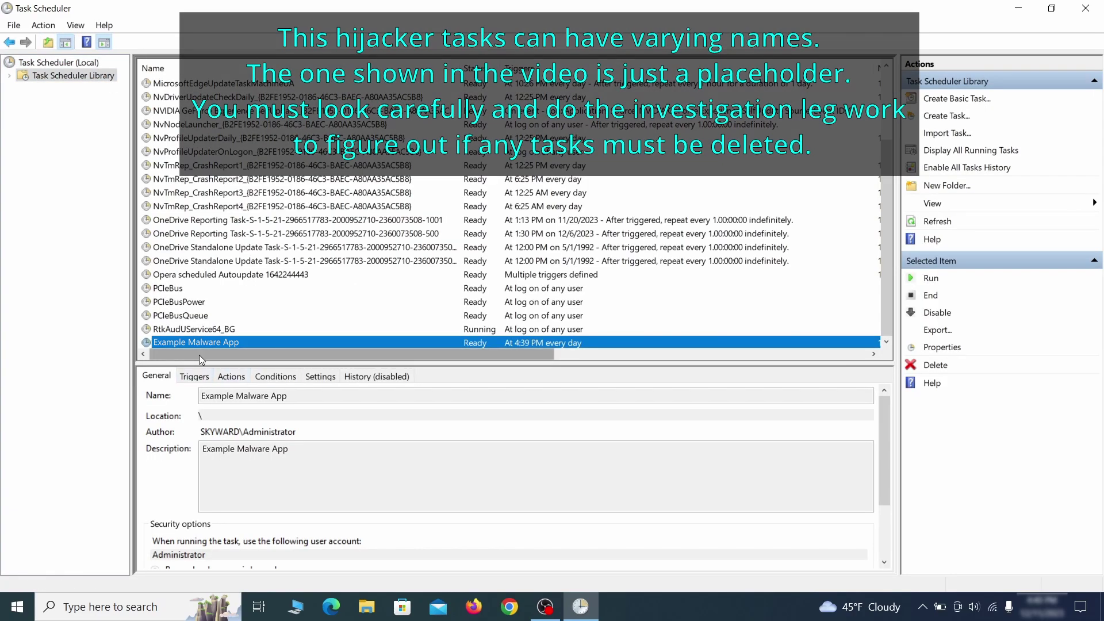
right_click(317, 343)
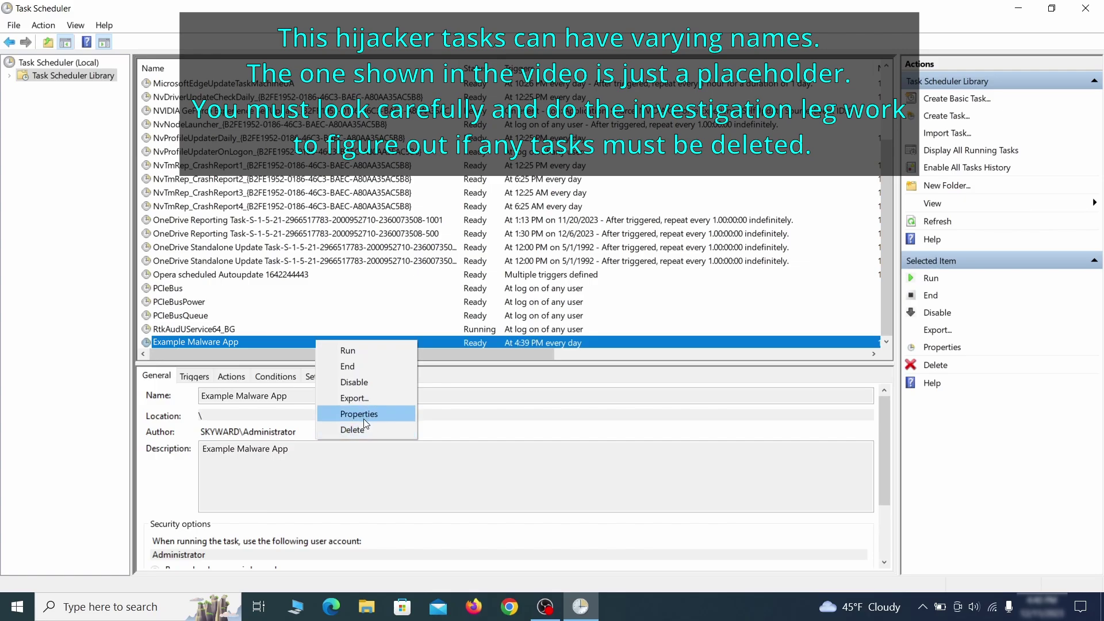
left_click(359, 415)
left_click(127, 94)
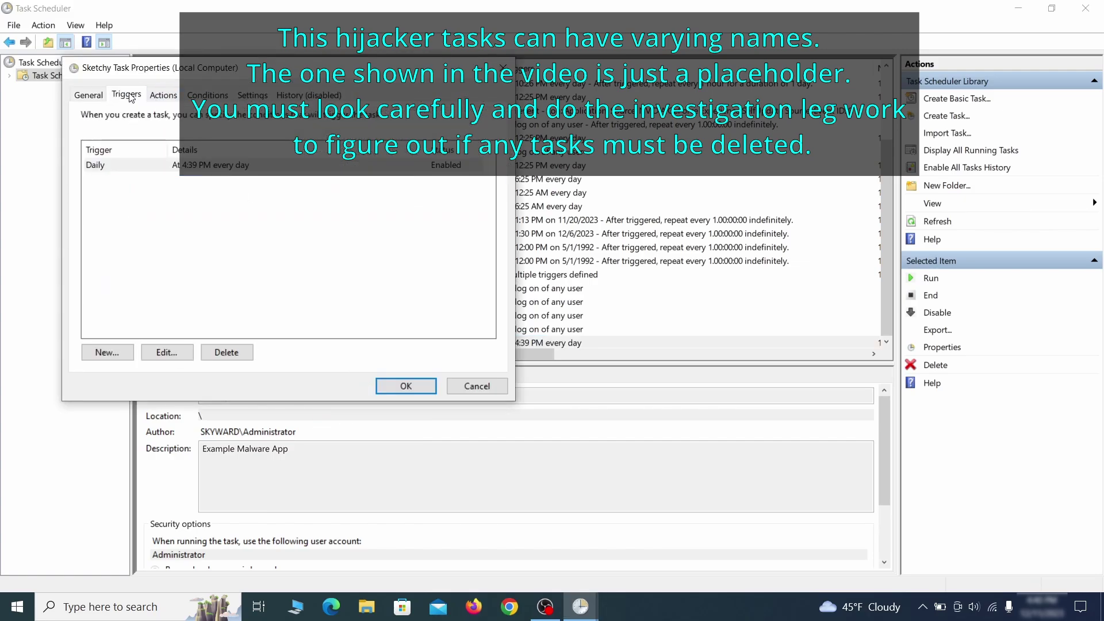
left_click(163, 95)
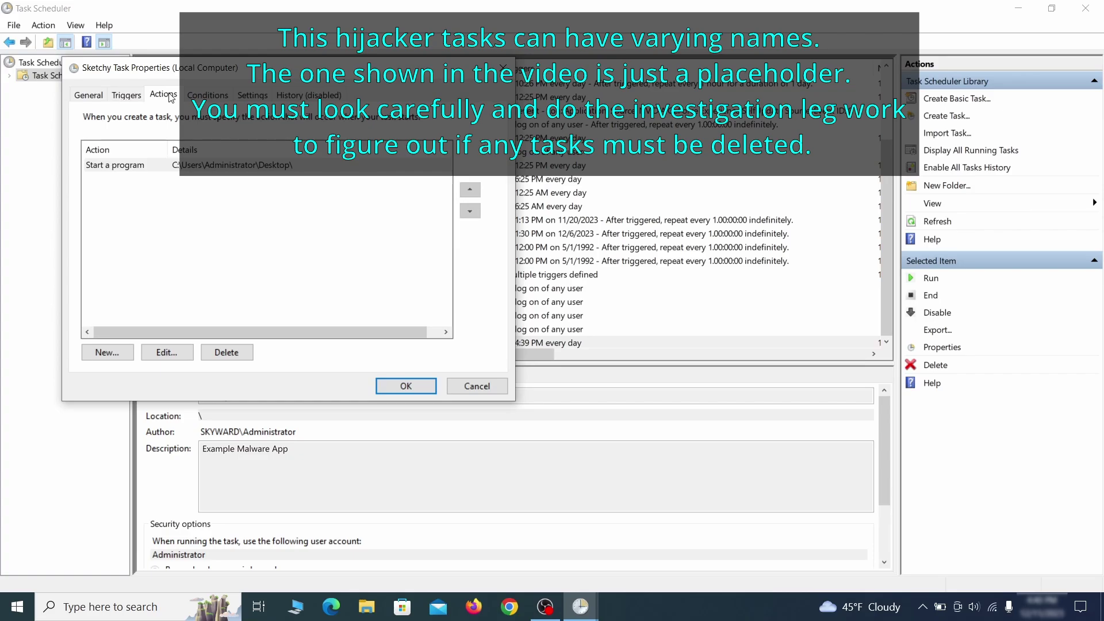
- Delete the Example Malware App scheduled task
key("Escape")
right_click(354, 342)
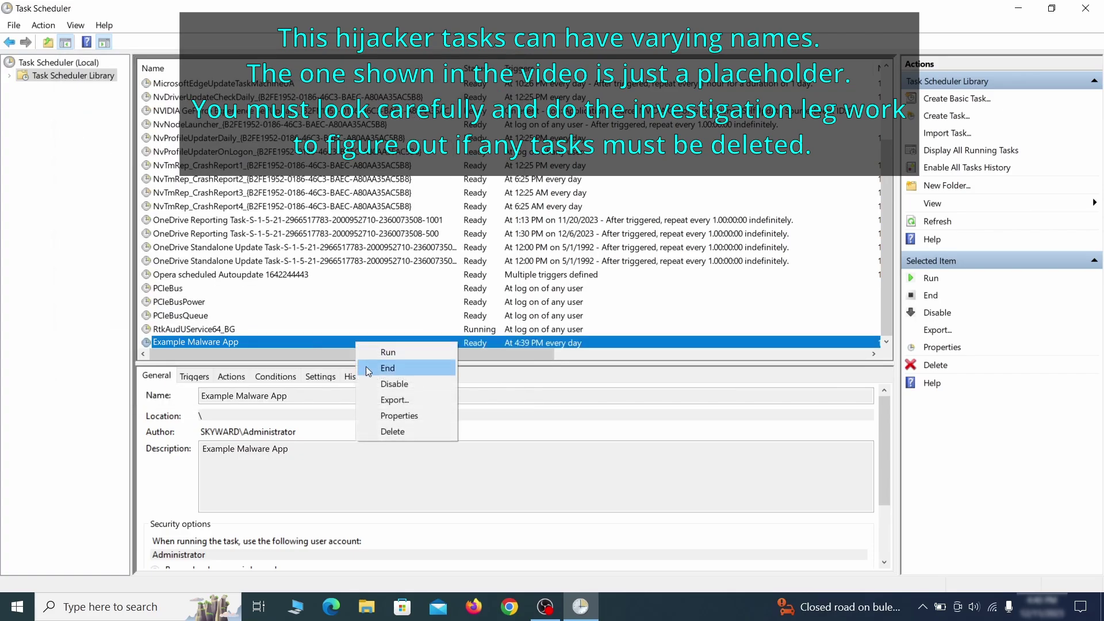
left_click(393, 430)
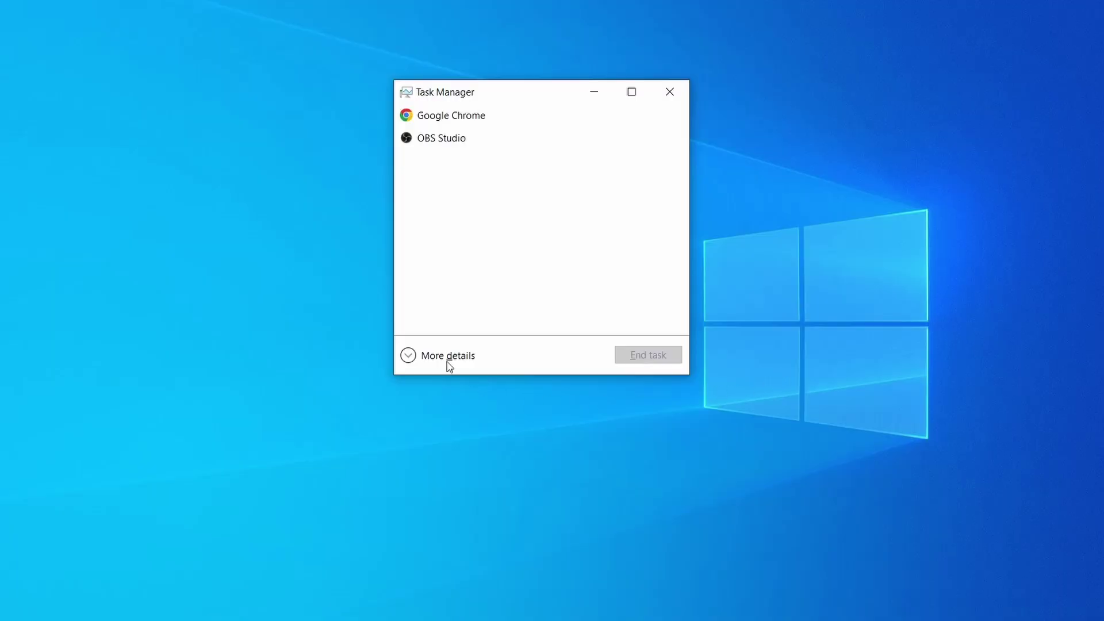
- Sort processes by memory, open Example Malware Process's file location, and delete its three files
left_click(409, 357)
left_click(543, 128)
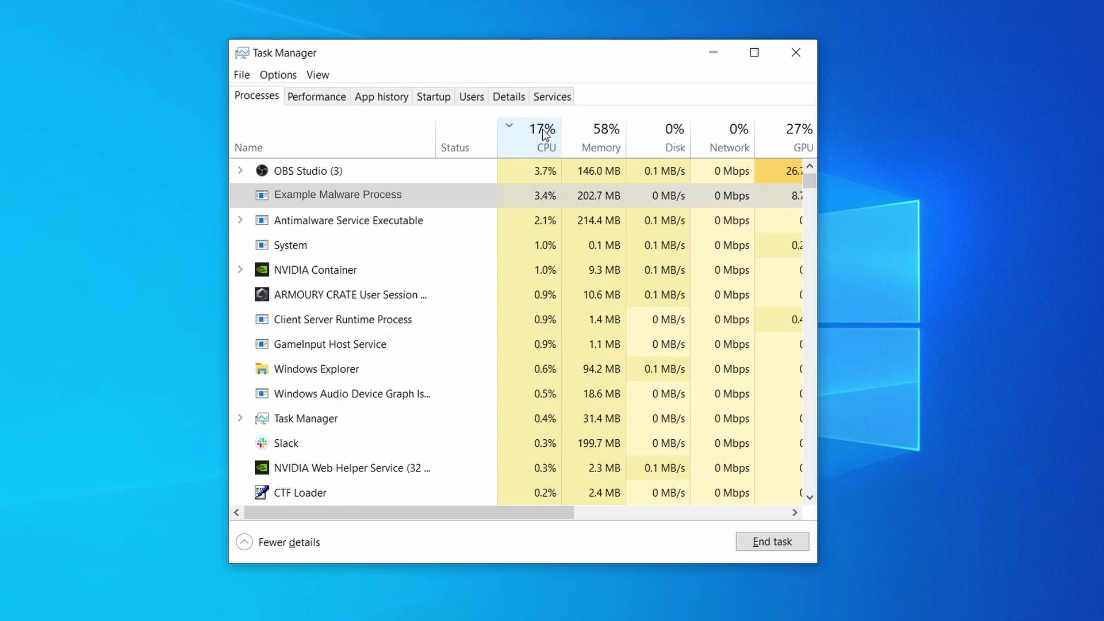
left_click(600, 135)
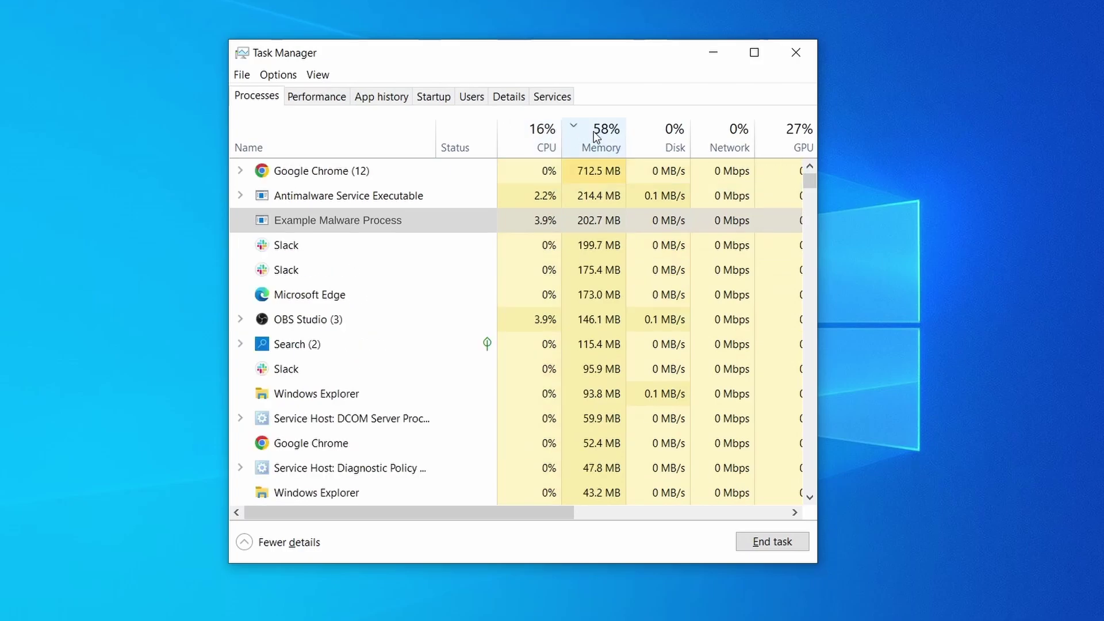
right_click(527, 220)
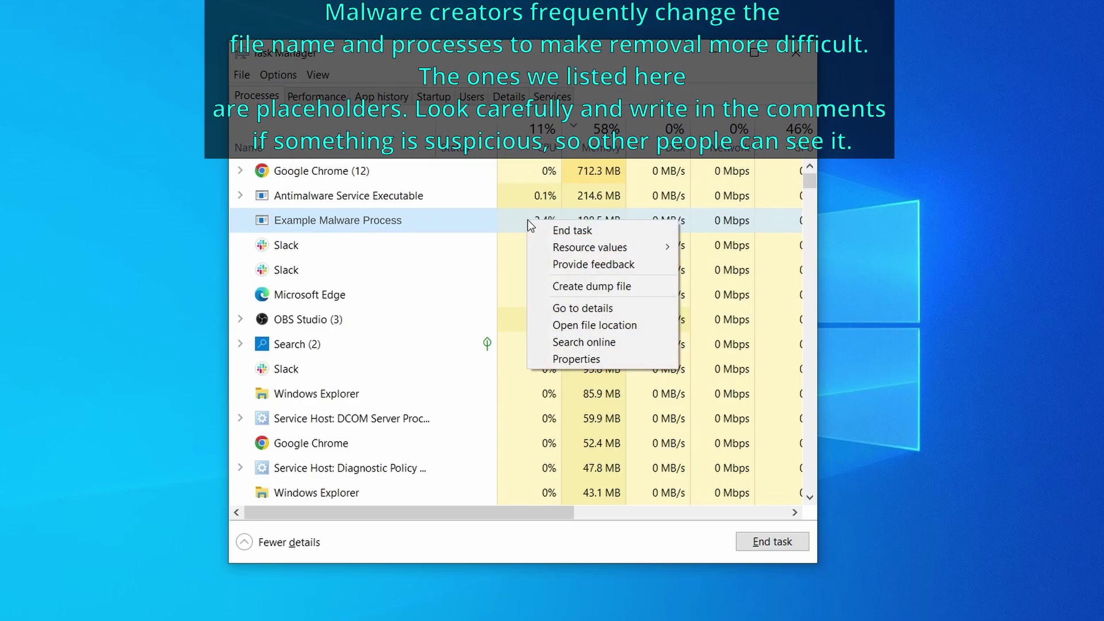
left_click(597, 326)
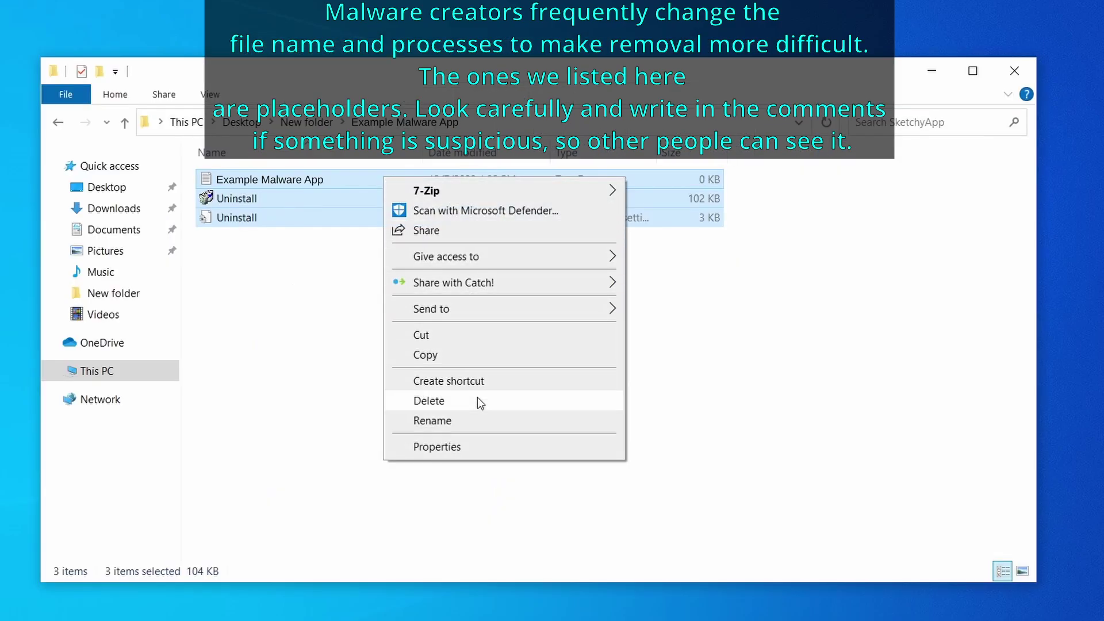
left_click(477, 399)
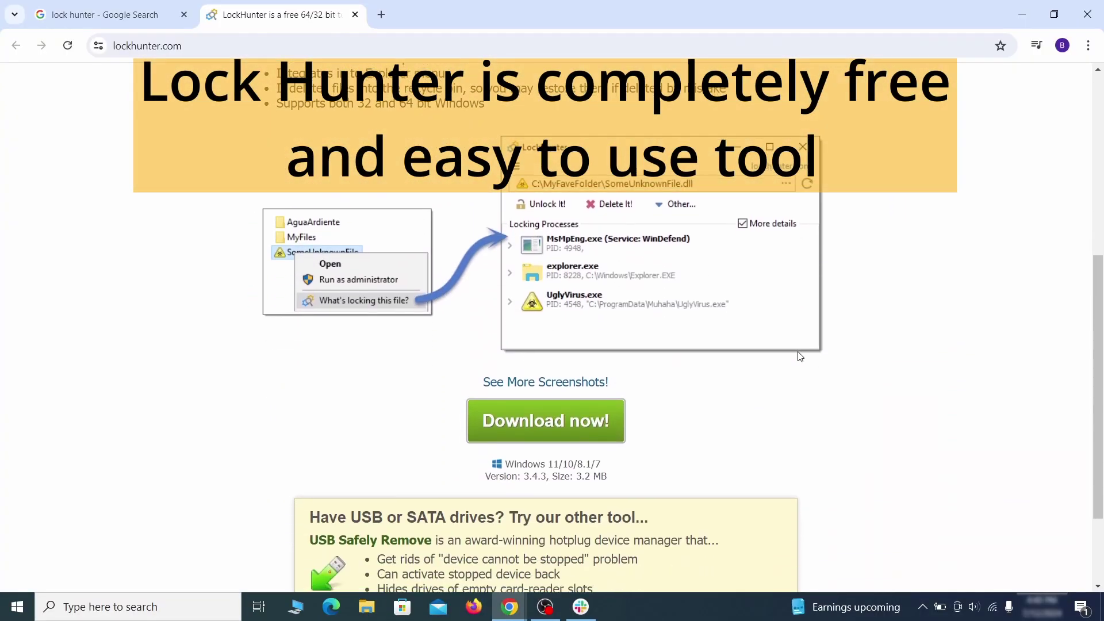
- Install LockHunter, force-delete the locked EXAMPLE_MALWARE_FOLDER, and close LockHunter
scroll(799, 357, "down", 1)
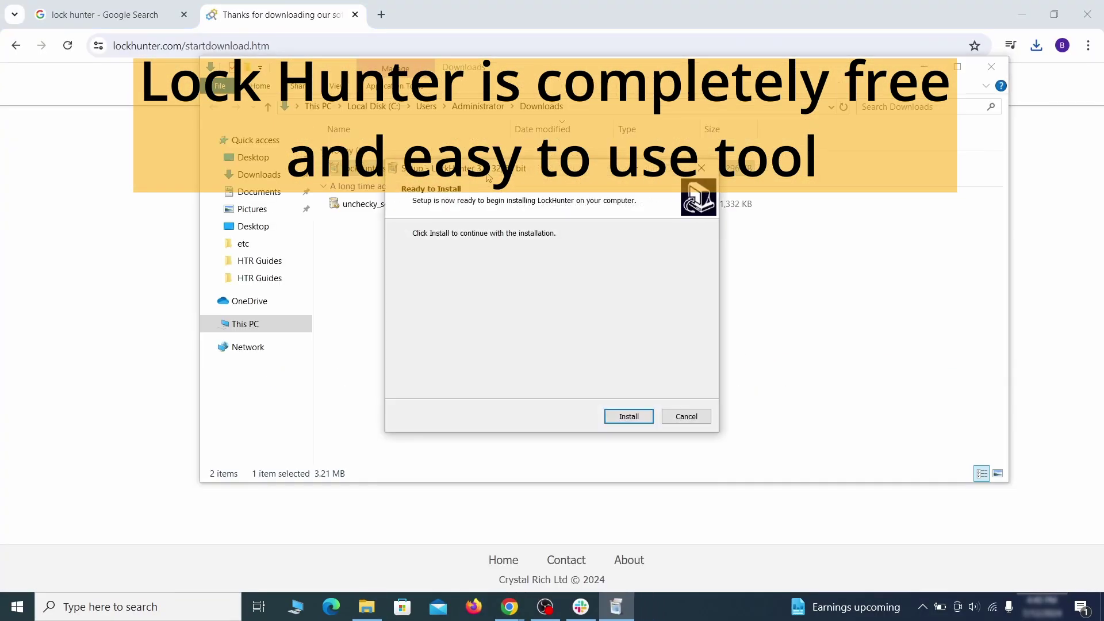
left_click(629, 415)
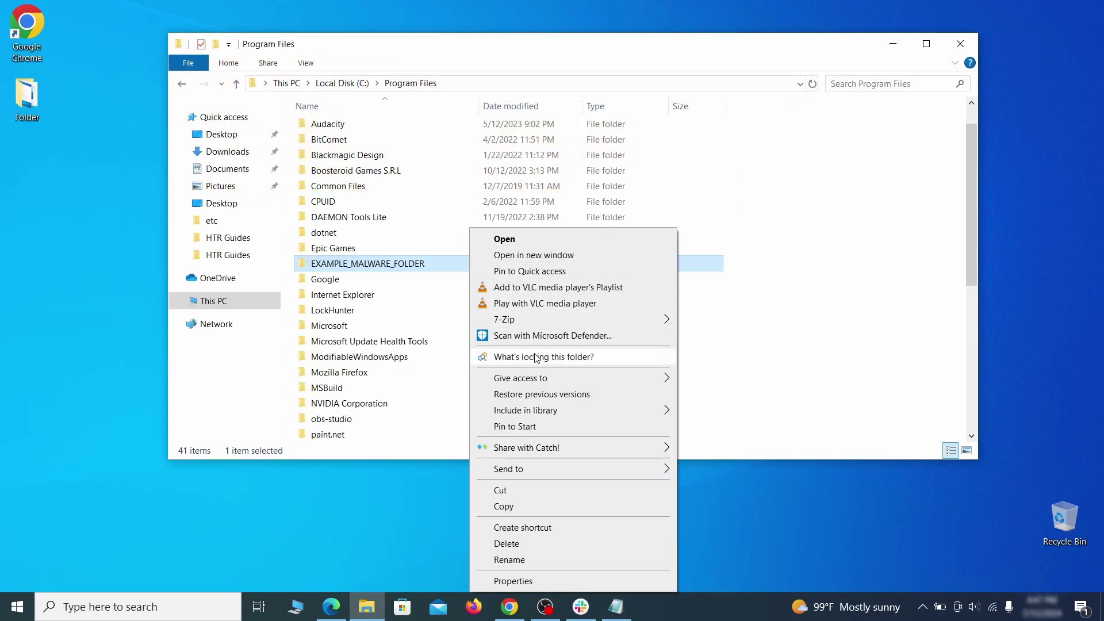
left_click(536, 358)
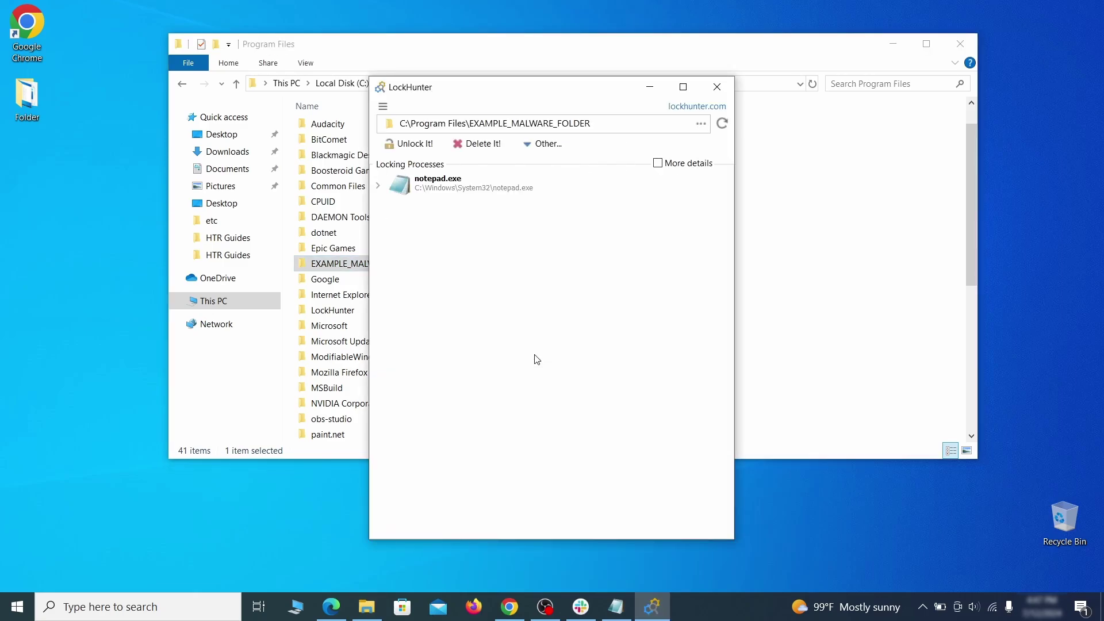
left_click(492, 147)
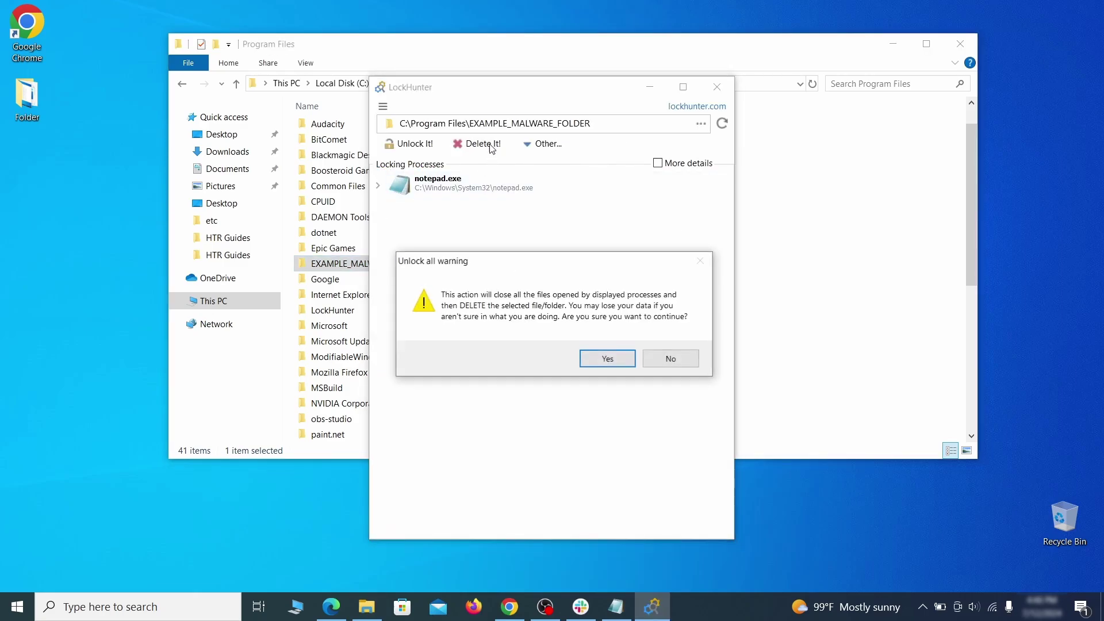
left_click(607, 358)
left_click(717, 86)
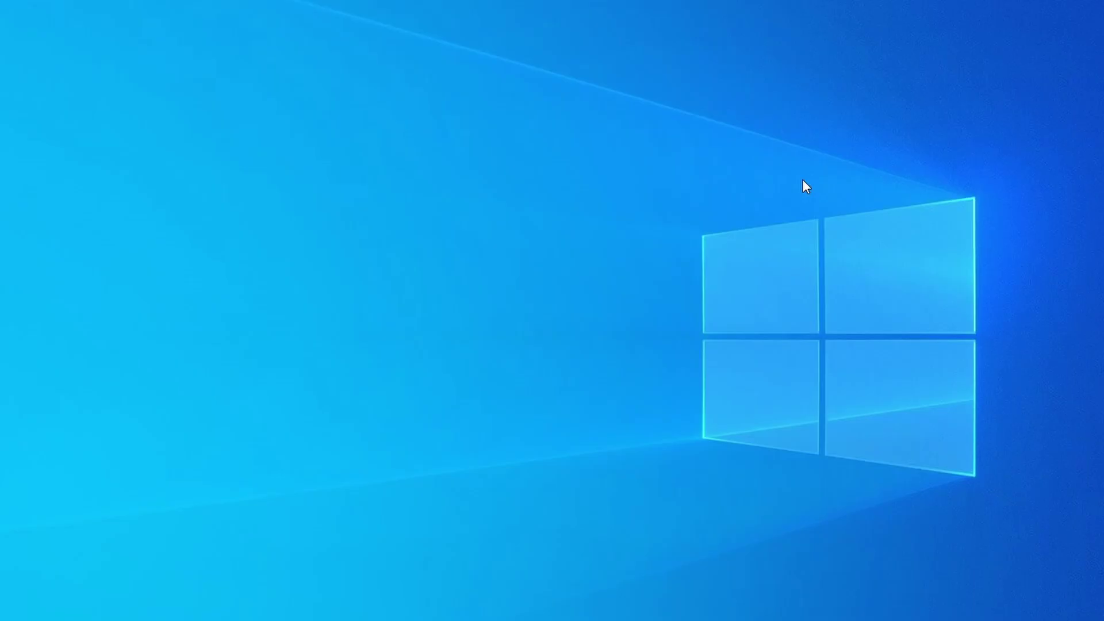
- Open Task Manager with Ctrl+Shift+Esc and sort processes by CPU, then memory usage
key("ctrl+shift+Escape")
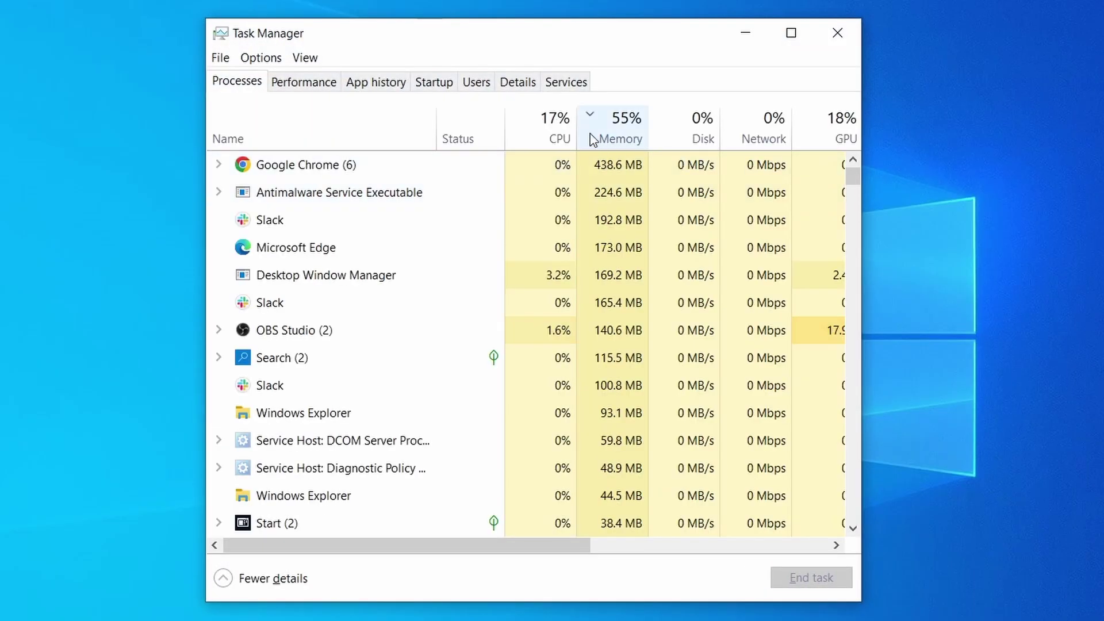
left_click(533, 136)
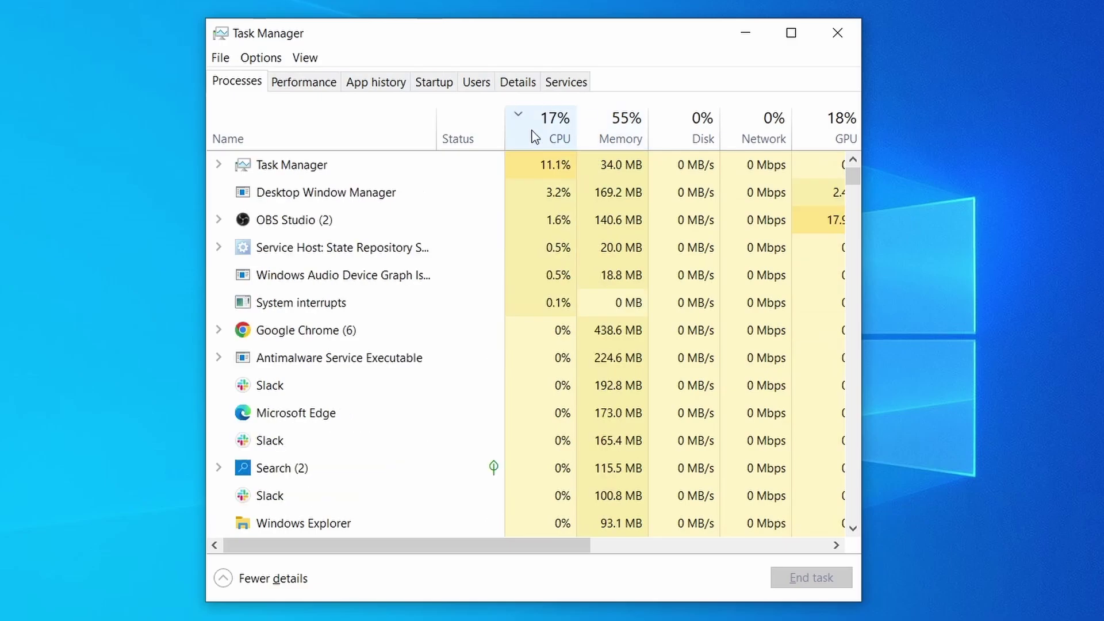
left_click(627, 125)
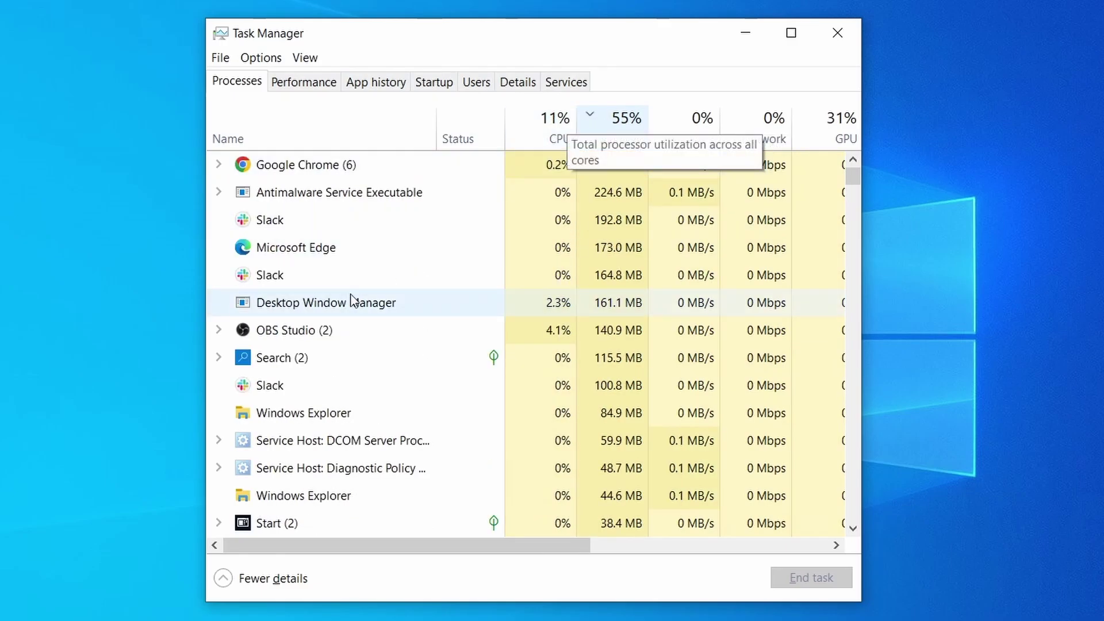
scroll(480, 388, "down", 2)
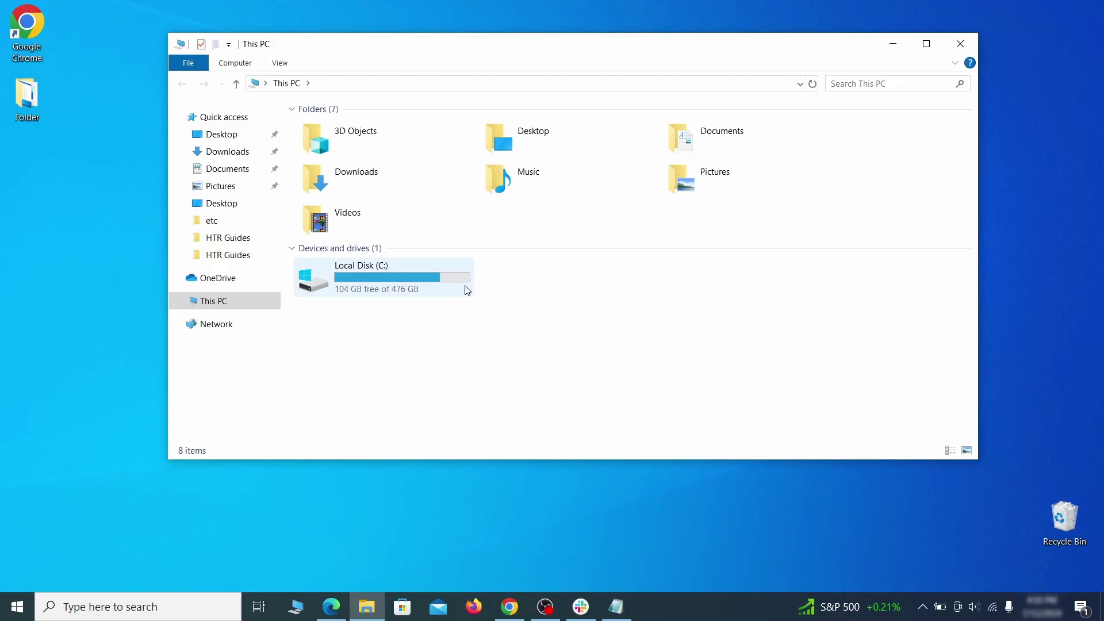
- Browse from Local Disk (C:) to the user's AppData\Roaming folder
double_click(459, 287)
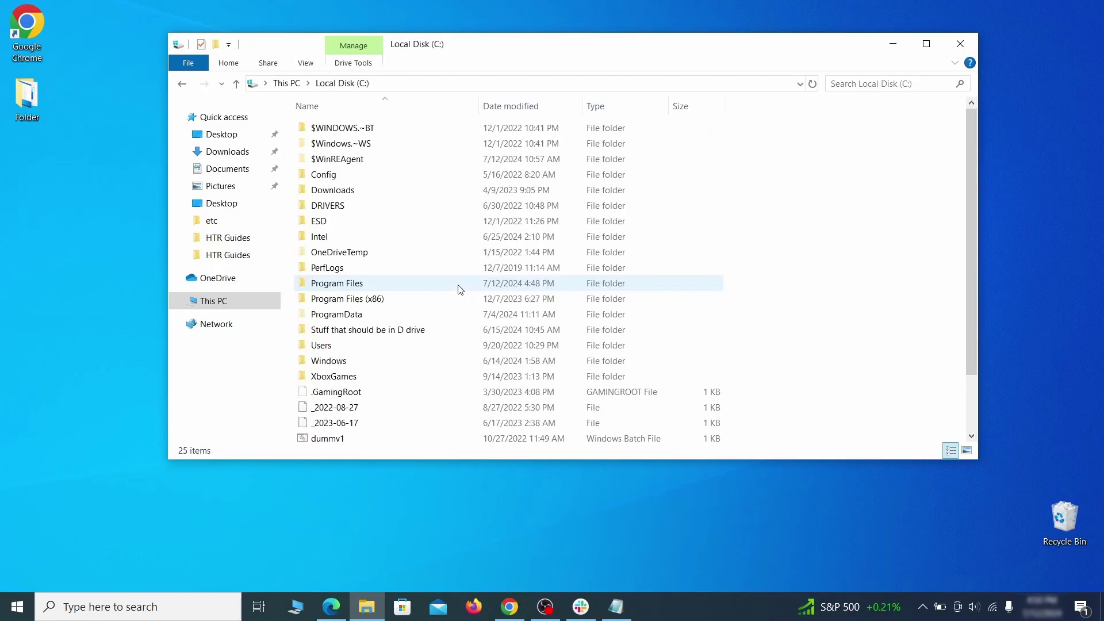
double_click(351, 347)
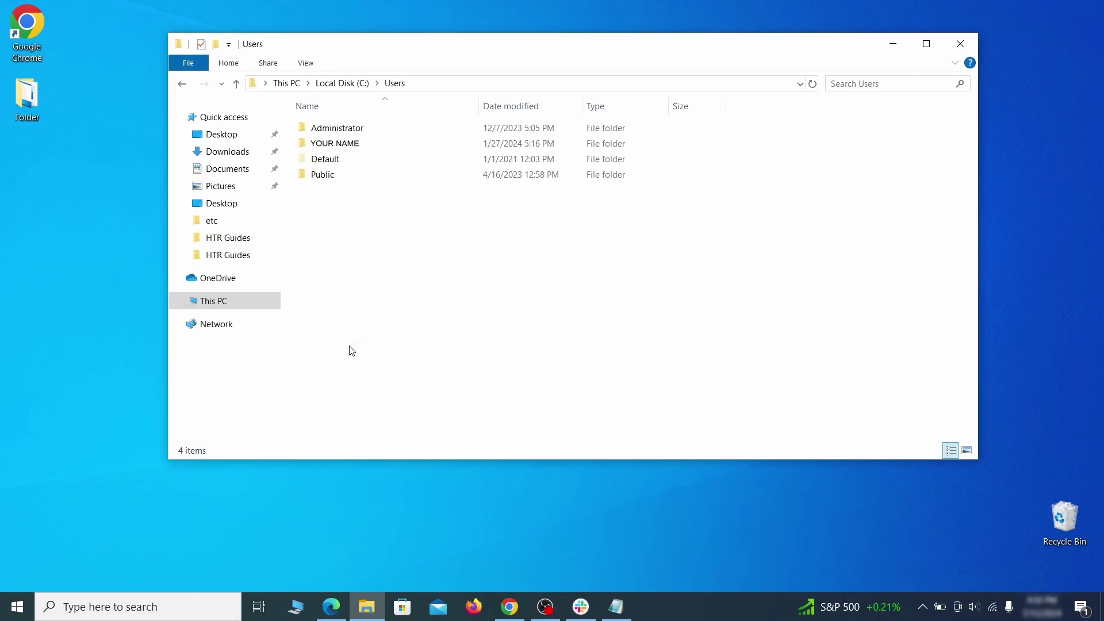
double_click(464, 149)
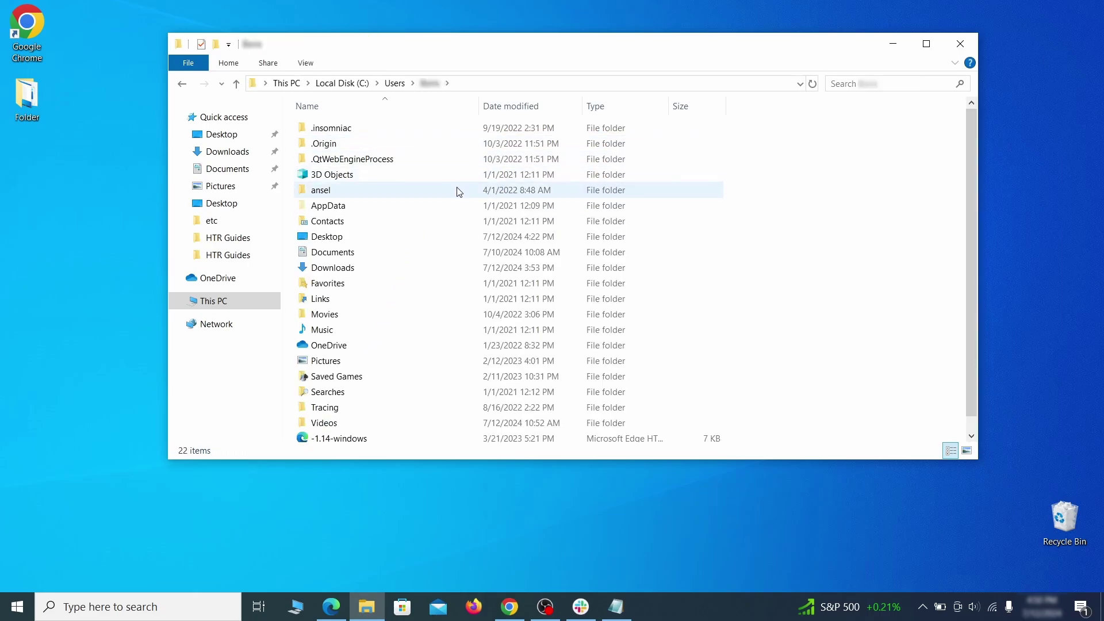
double_click(458, 207)
double_click(454, 161)
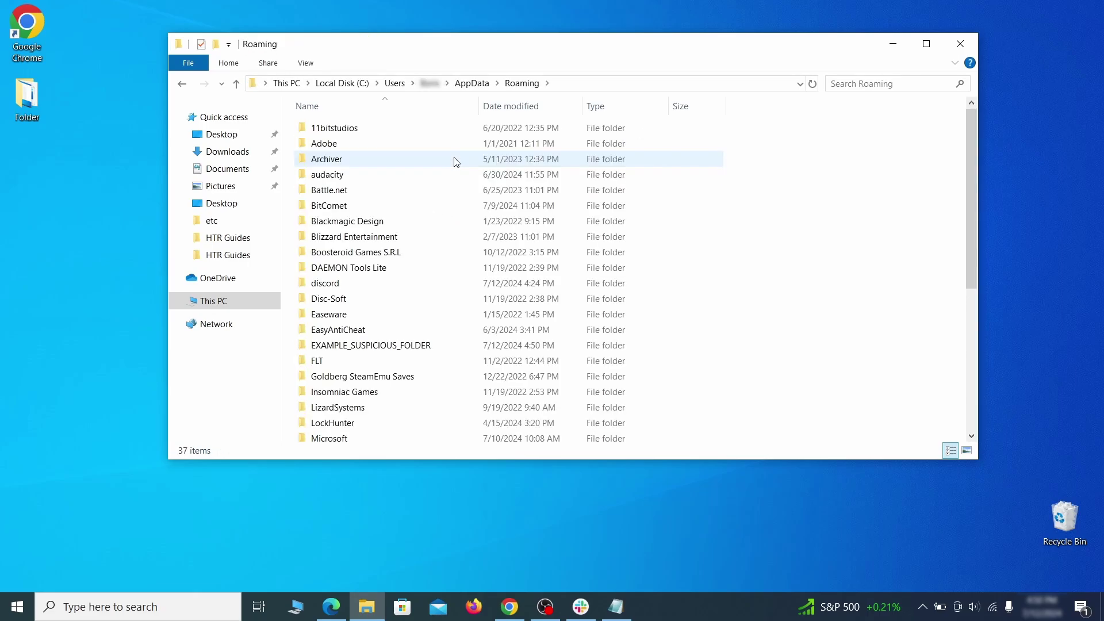
scroll(443, 207, "down", 1)
scroll(443, 207, "down", 1)
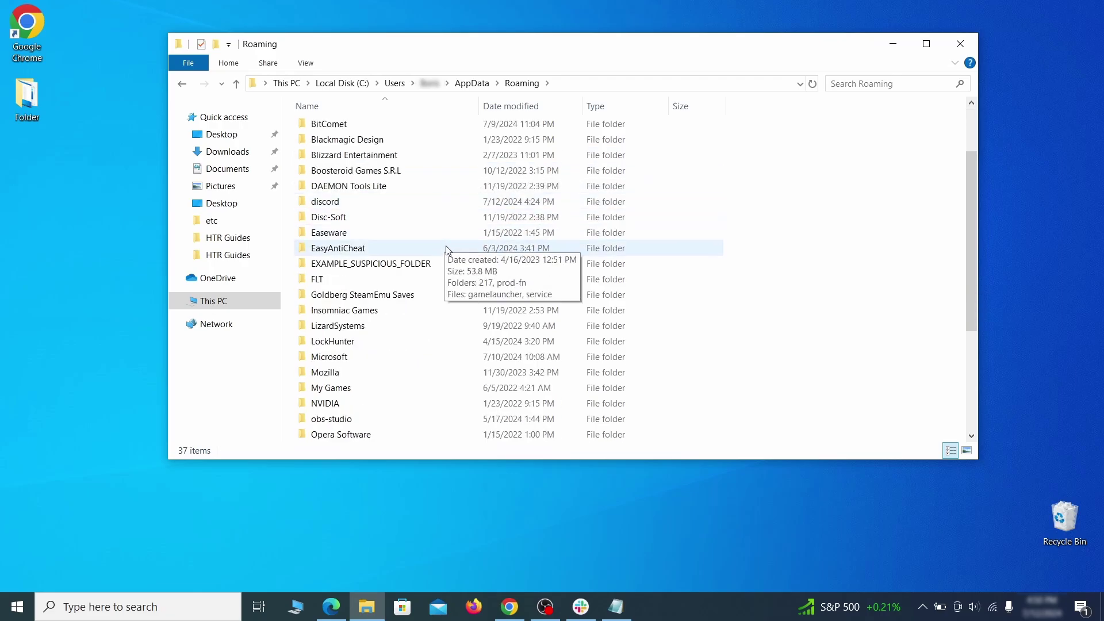
- Try deleting EXAMPLE_SUSPICIOUS_FOLDER, cancel the in-use warning, then force-delete it with LockHunter
left_click(454, 265)
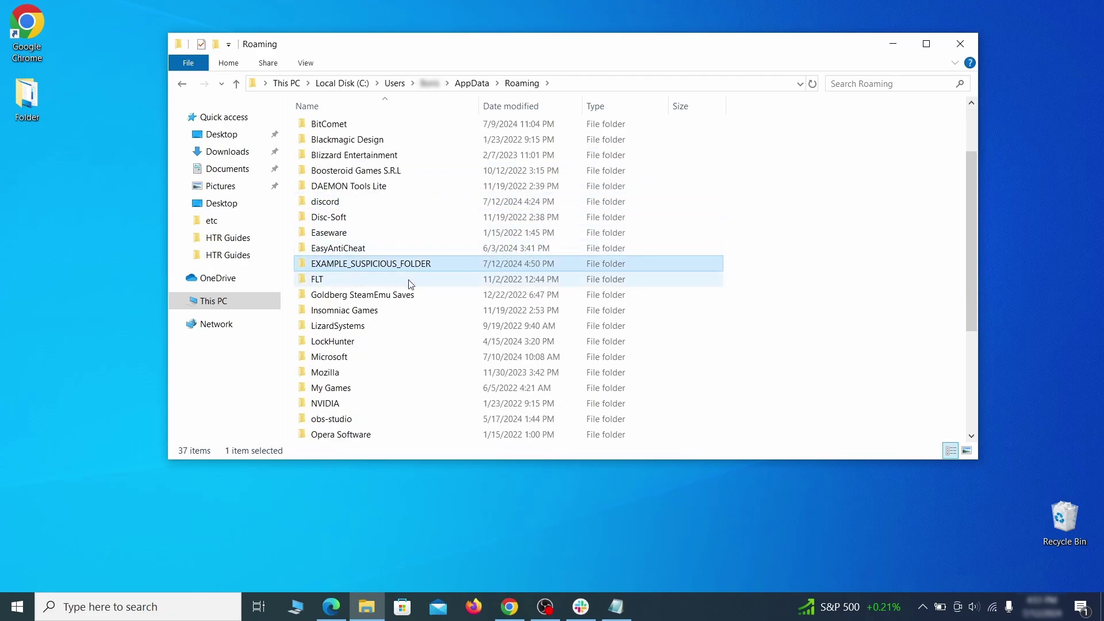
right_click(493, 265)
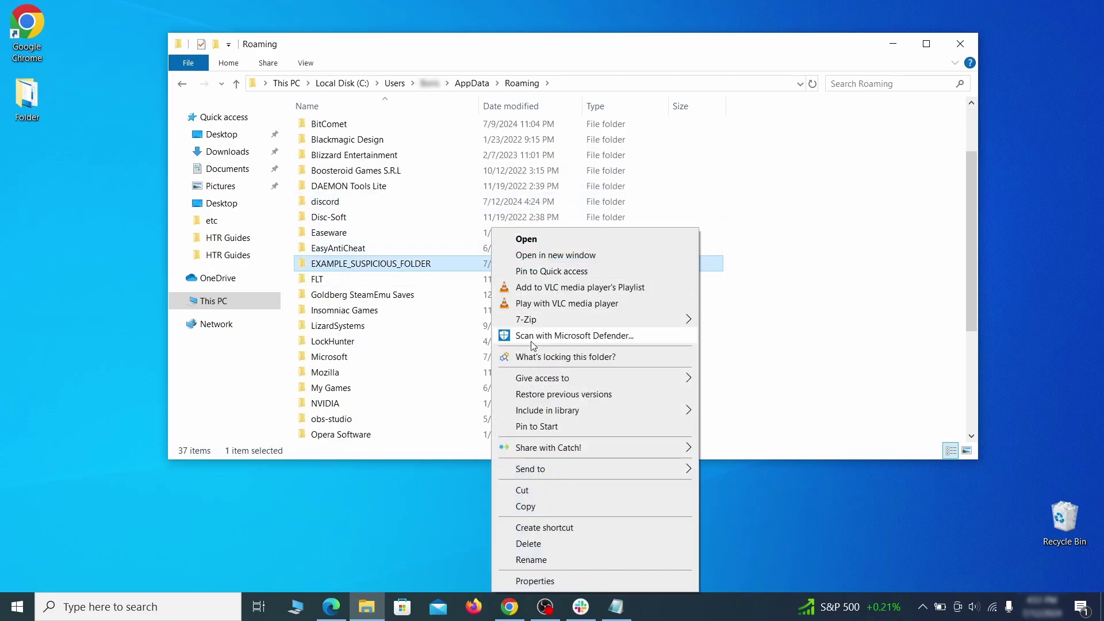
left_click(529, 543)
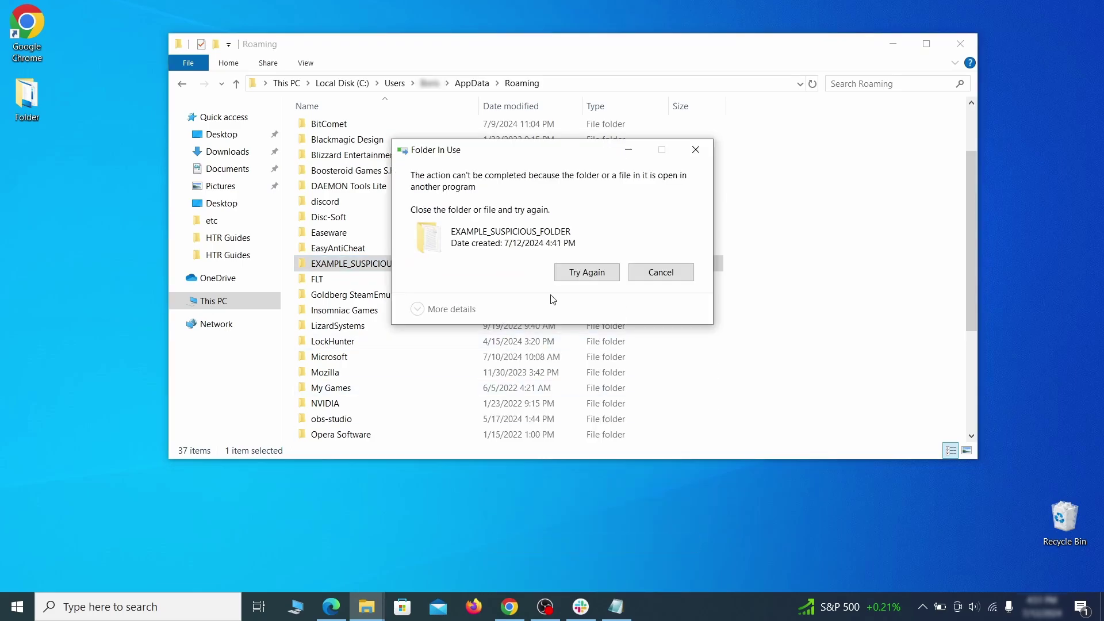
left_click(586, 273)
right_click(468, 264)
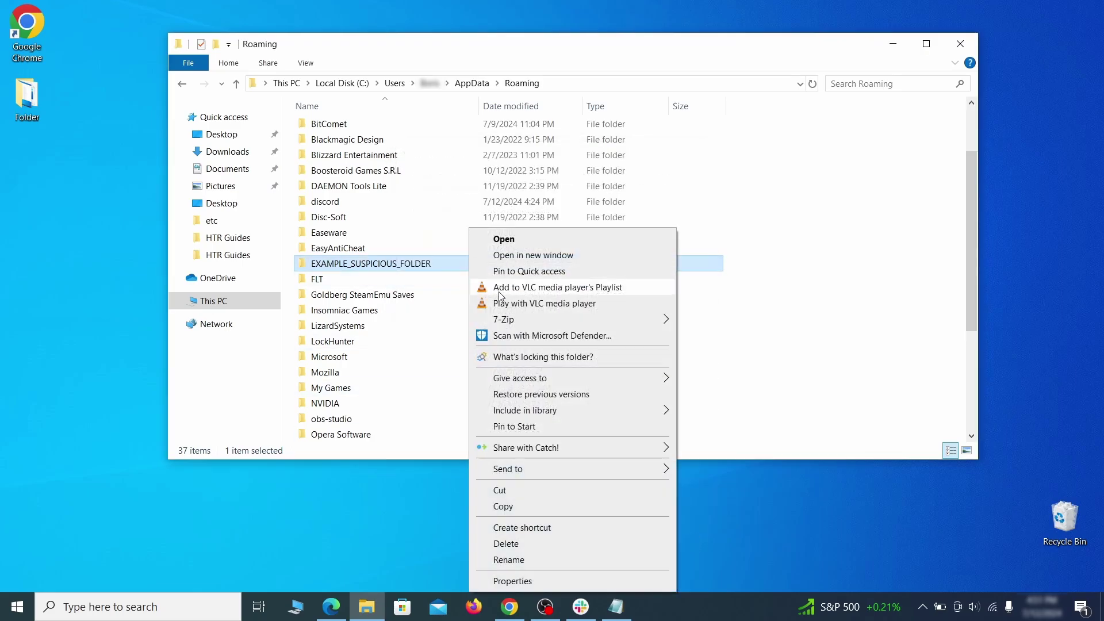
left_click(489, 355)
left_click(496, 147)
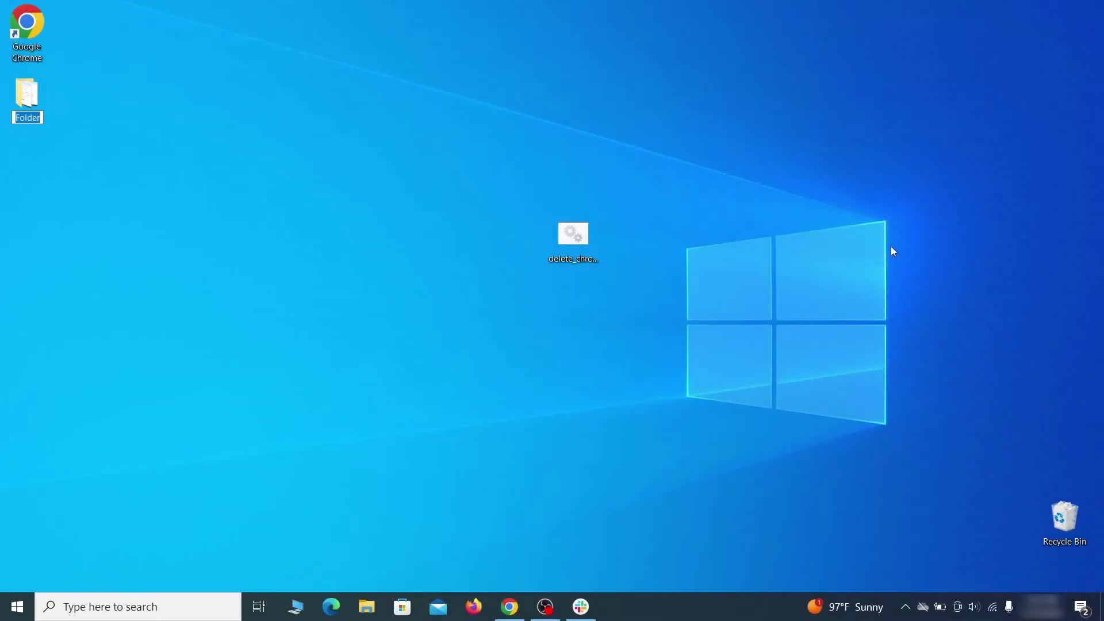
- Open the group policy editor and expand Computer Configuration > Administrative Templates
key("super")
type("edit group policy")
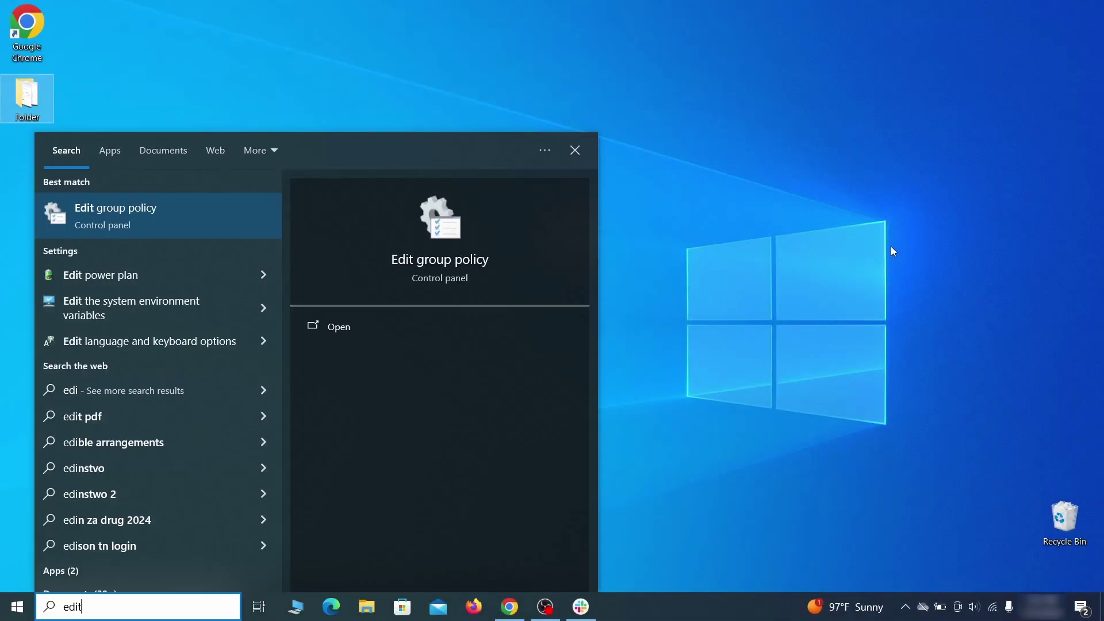
left_click(149, 216)
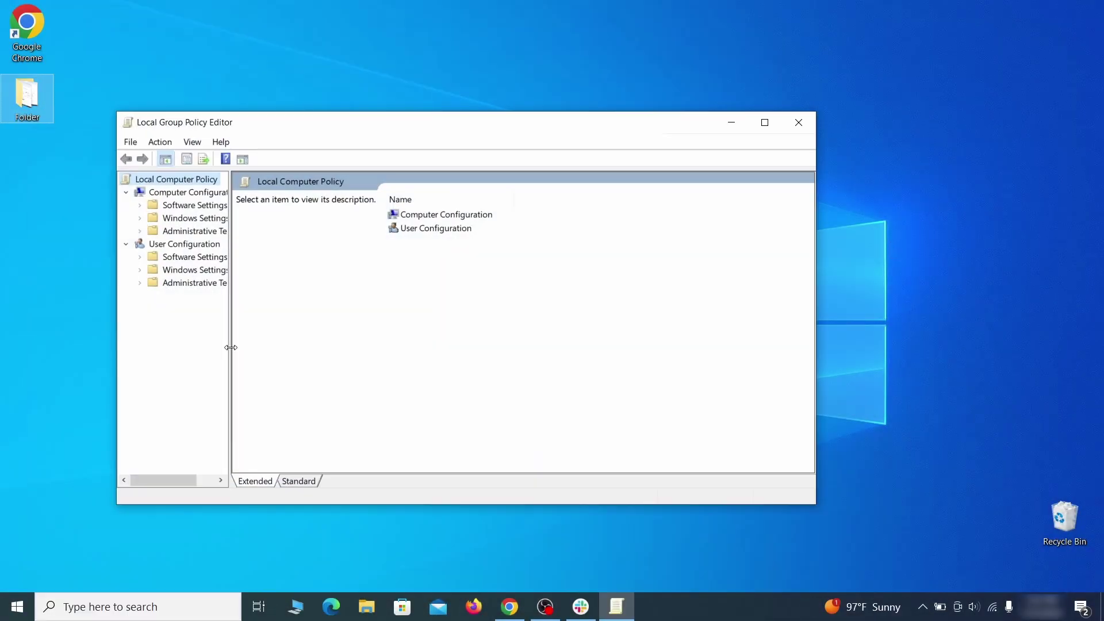
left_click(182, 195)
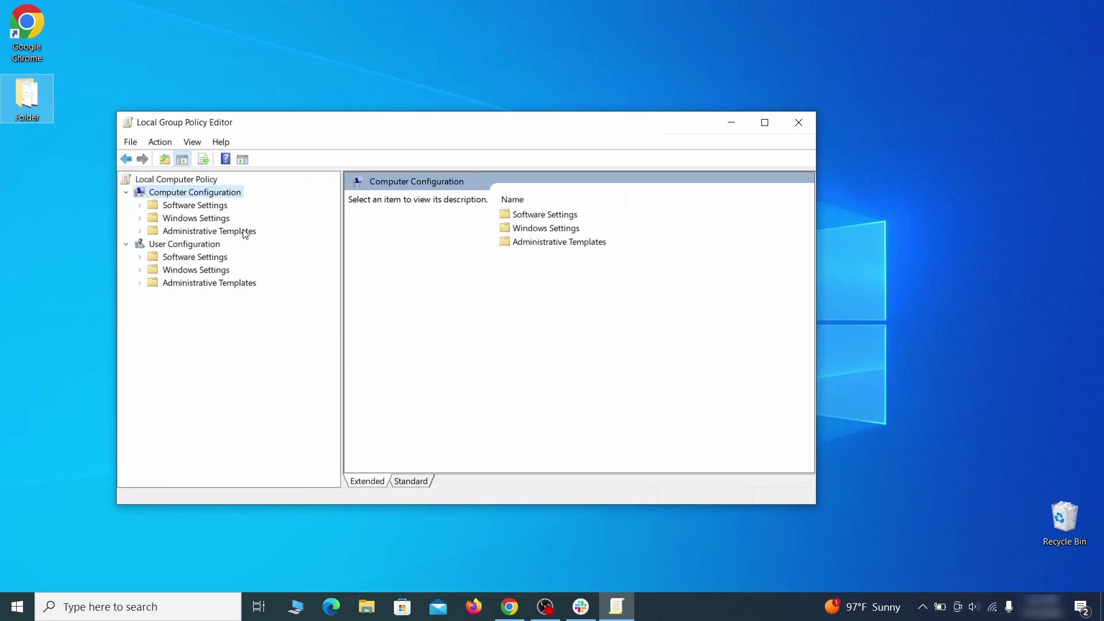
left_click(244, 232)
- Remove the chrome template via Add/Remove Templates, then close the policy editor
right_click(244, 231)
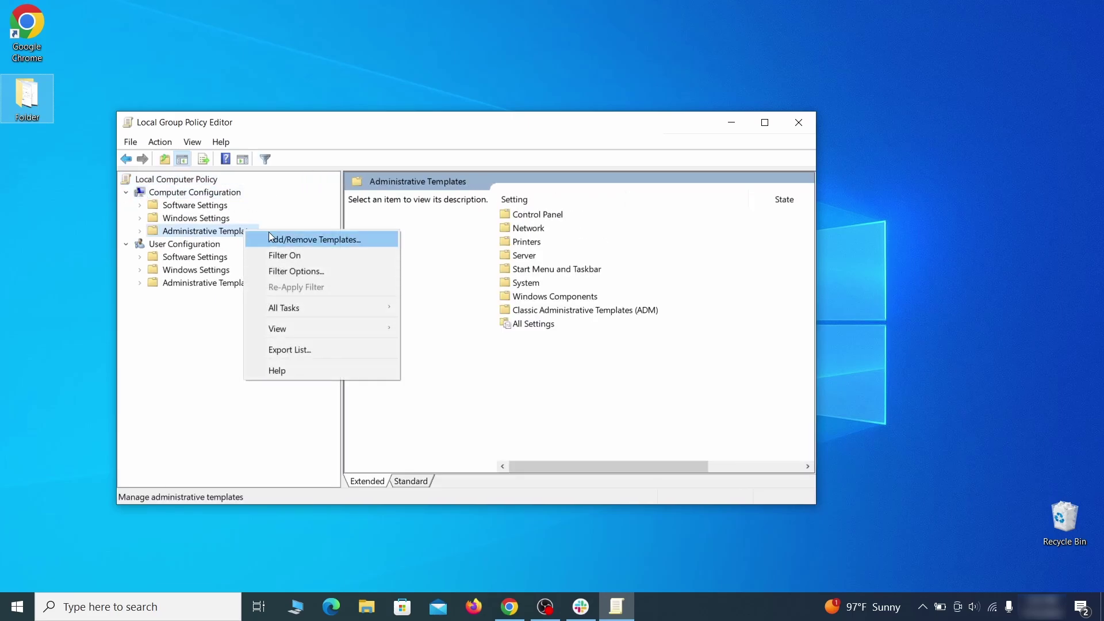
left_click(353, 240)
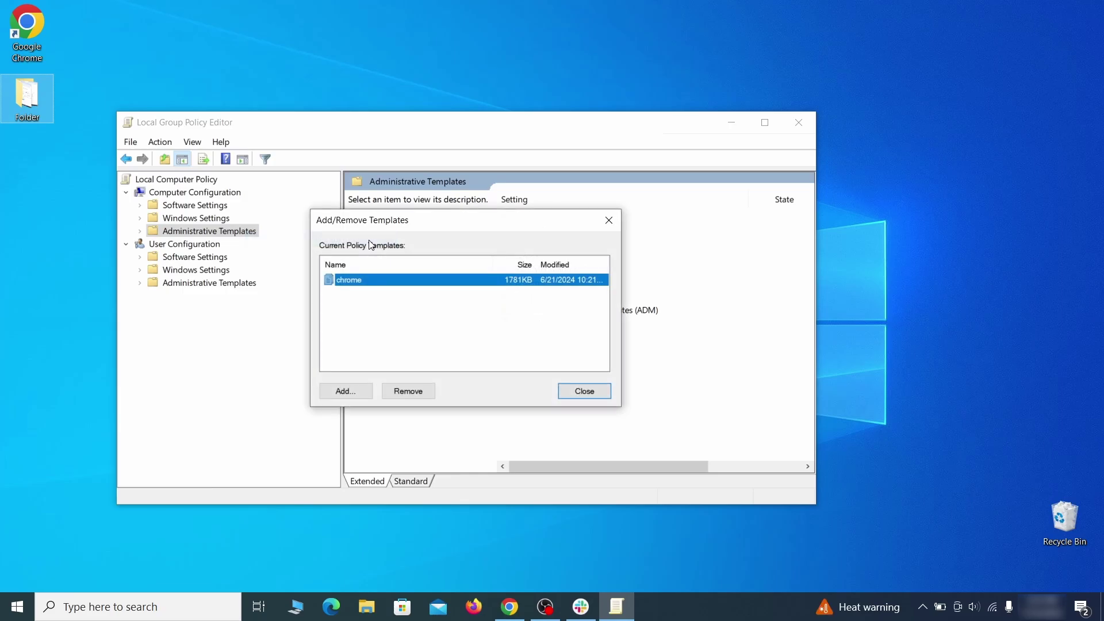
left_click(418, 393)
left_click(593, 389)
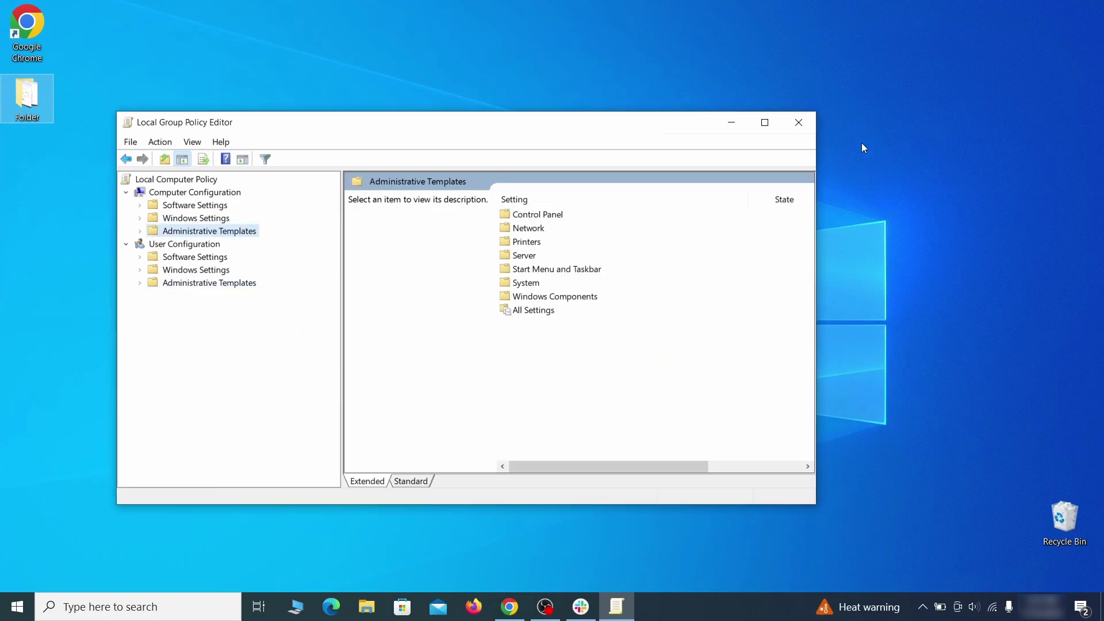
left_click(801, 126)
- Restart the computer from the Start menu's power options
left_click(18, 607)
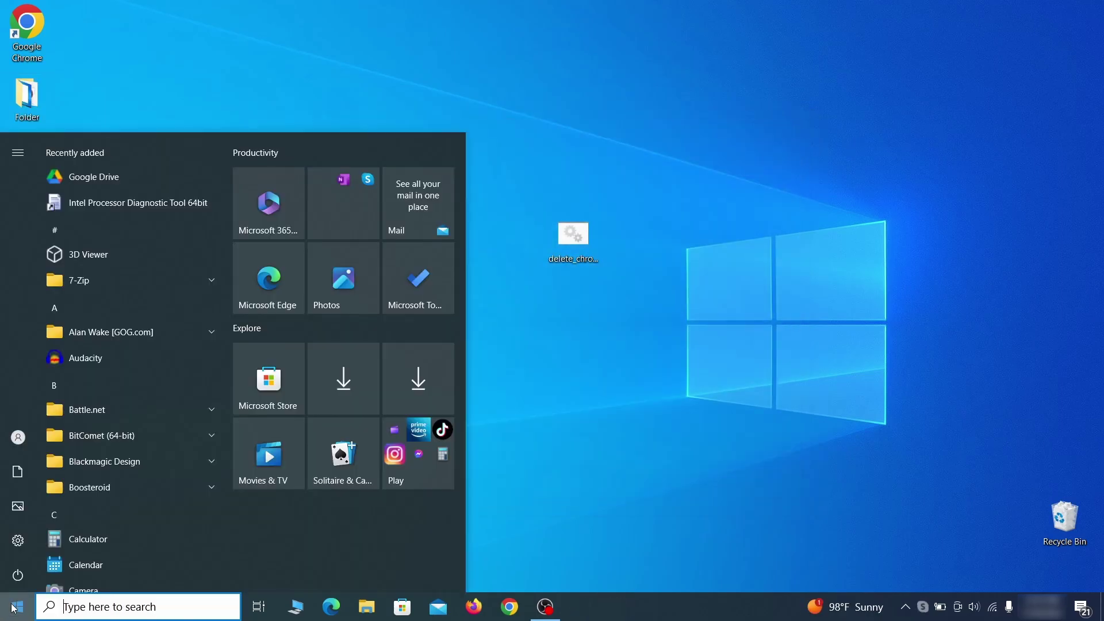
left_click(18, 574)
left_click(95, 538)
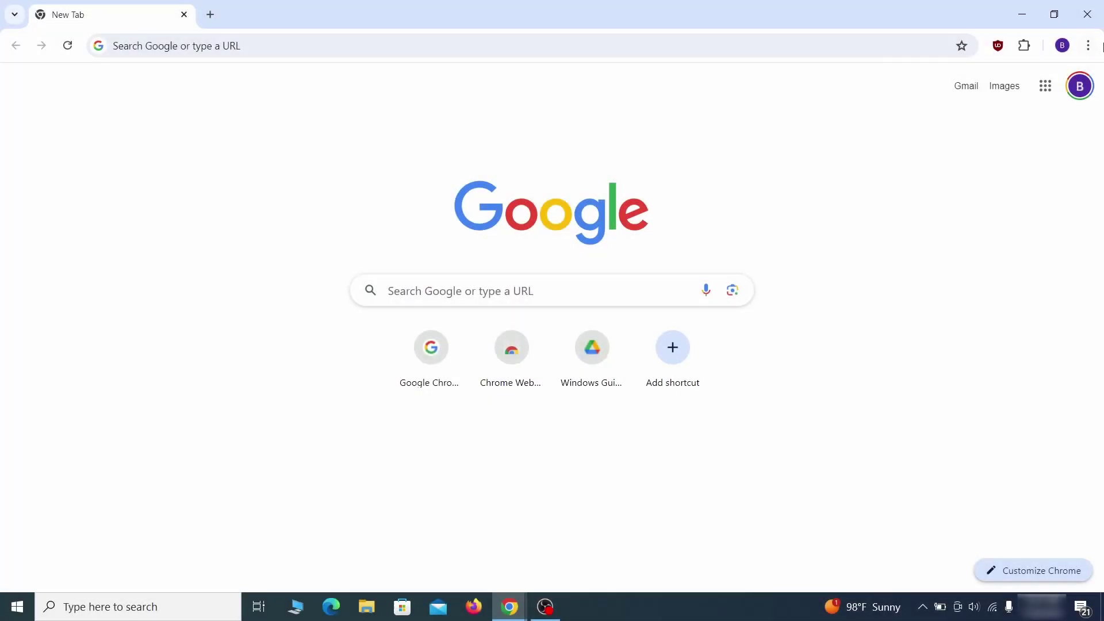
left_click(1088, 45)
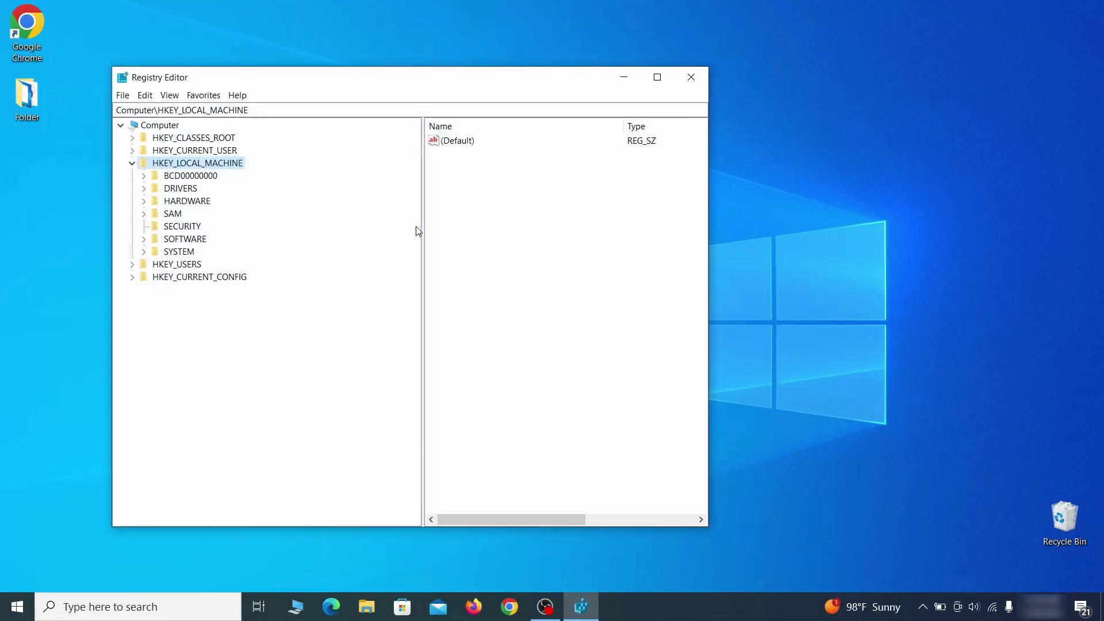
- Expand BCD00000000\Objects\{b2721d73…}\Elements and cancel deleting key 12000004
left_click(144, 176)
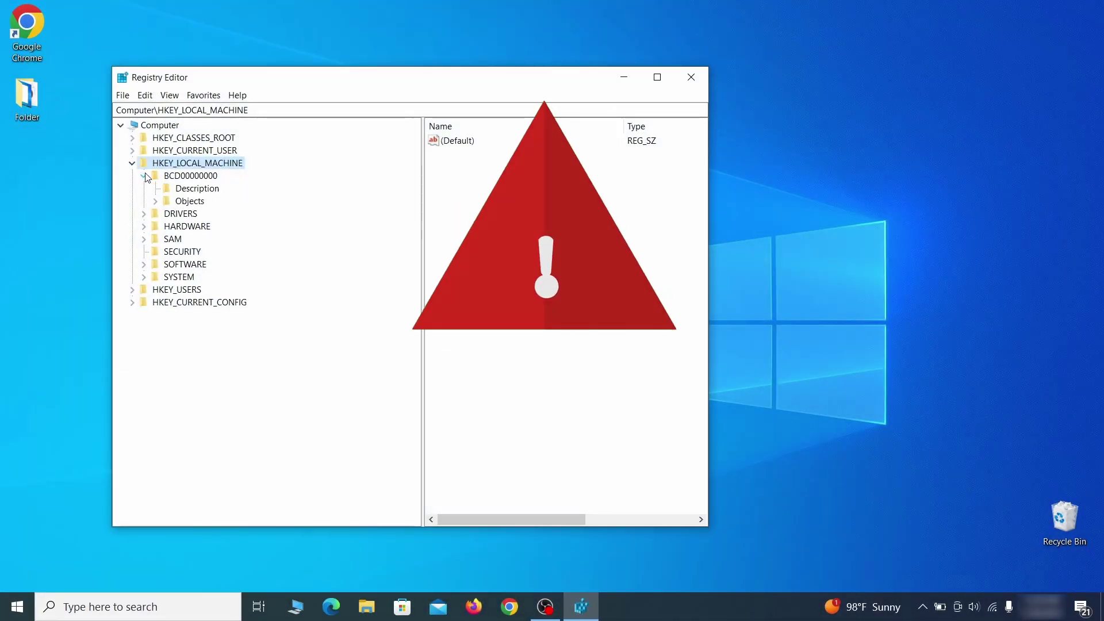
left_click(155, 201)
left_click(167, 328)
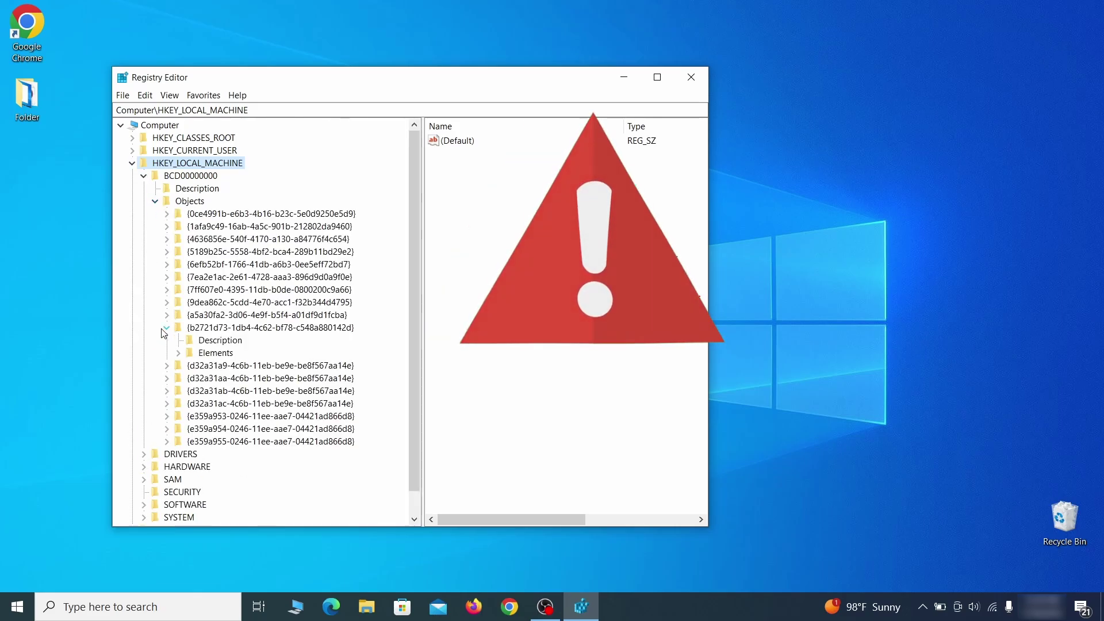
left_click(179, 353)
left_click(230, 391)
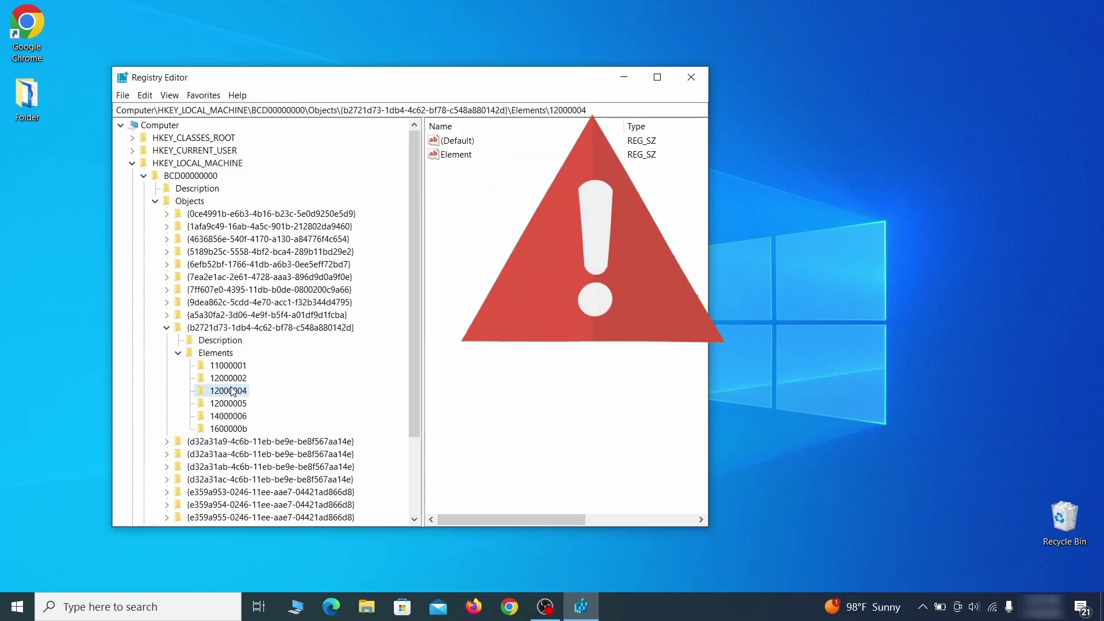
right_click(230, 391)
left_click(285, 440)
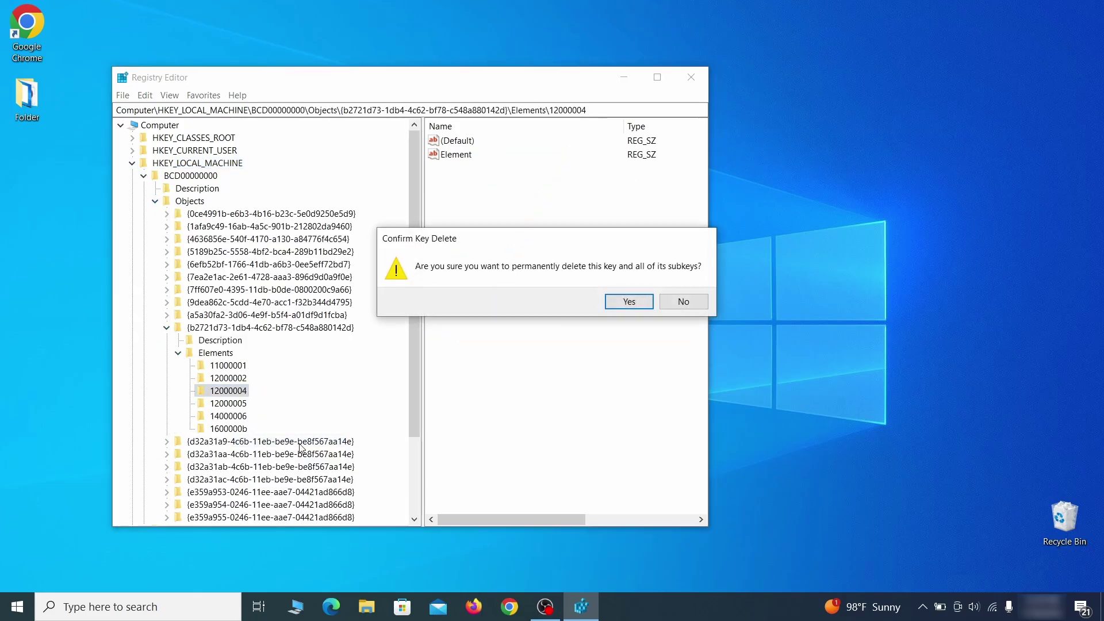
left_click(696, 308)
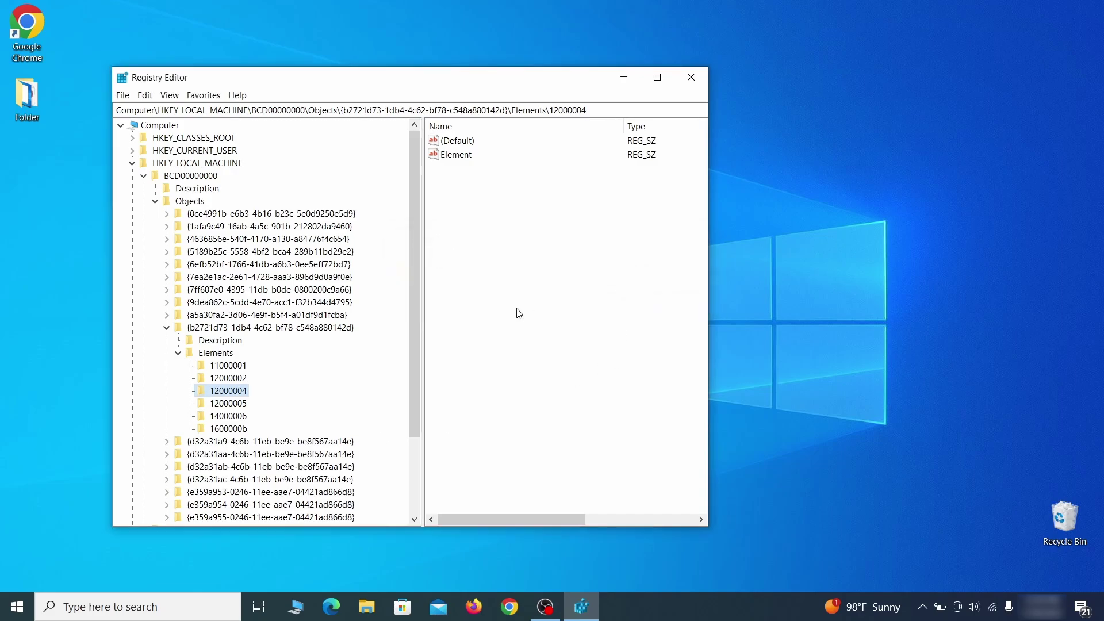
scroll(182, 442, "down", 3)
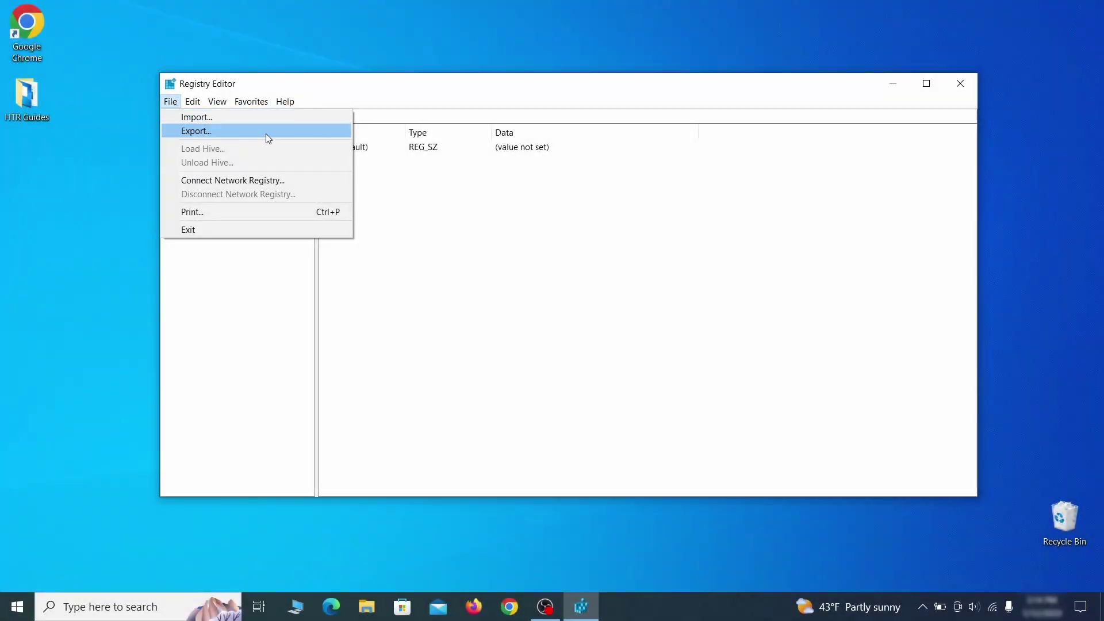
- Export a registry backup named Registry Backup 1 to the desktop, then select it for import
left_click(266, 132)
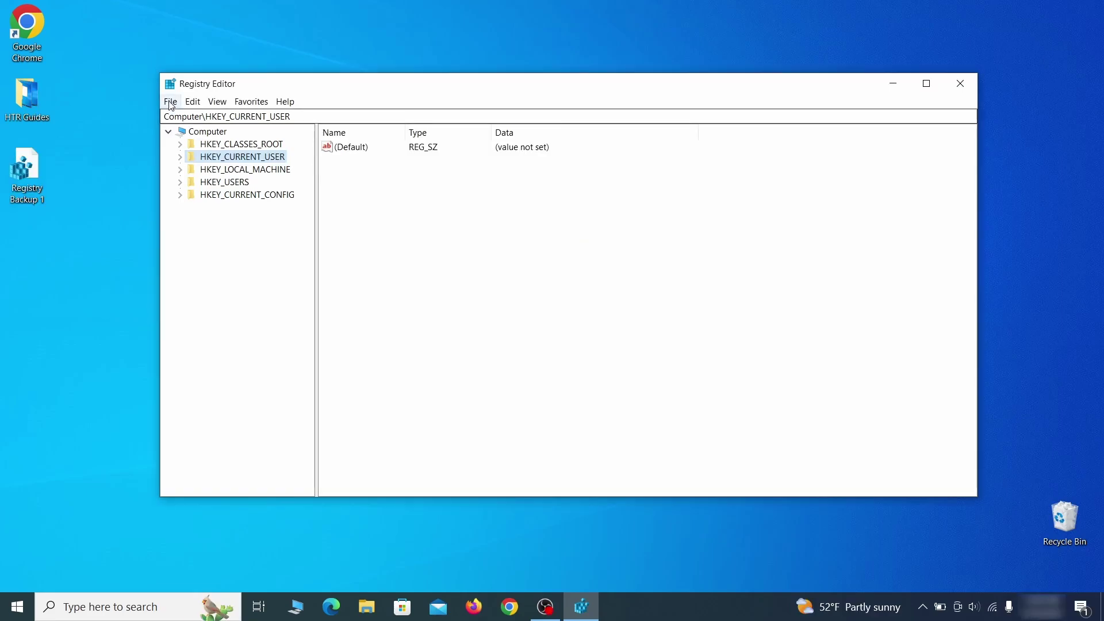
left_click(170, 101)
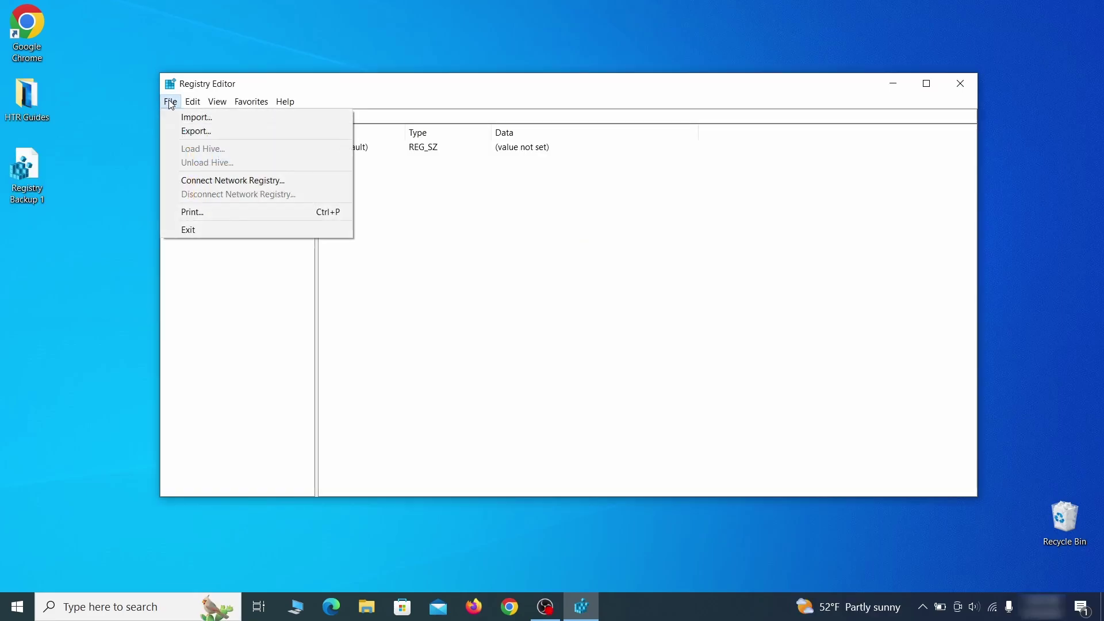
left_click(236, 122)
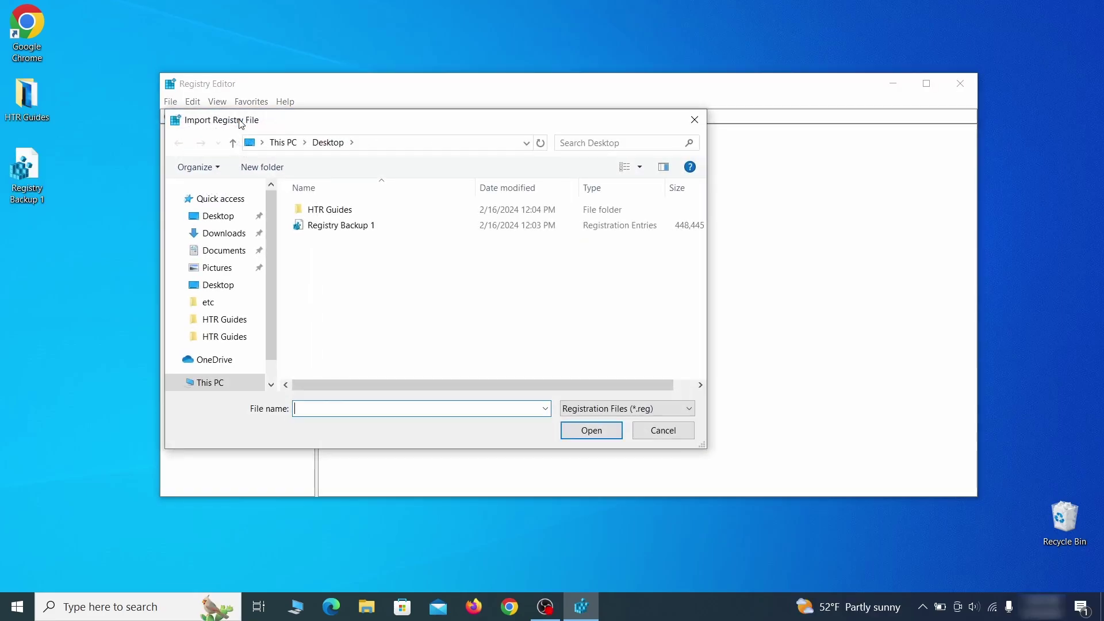
left_click(382, 227)
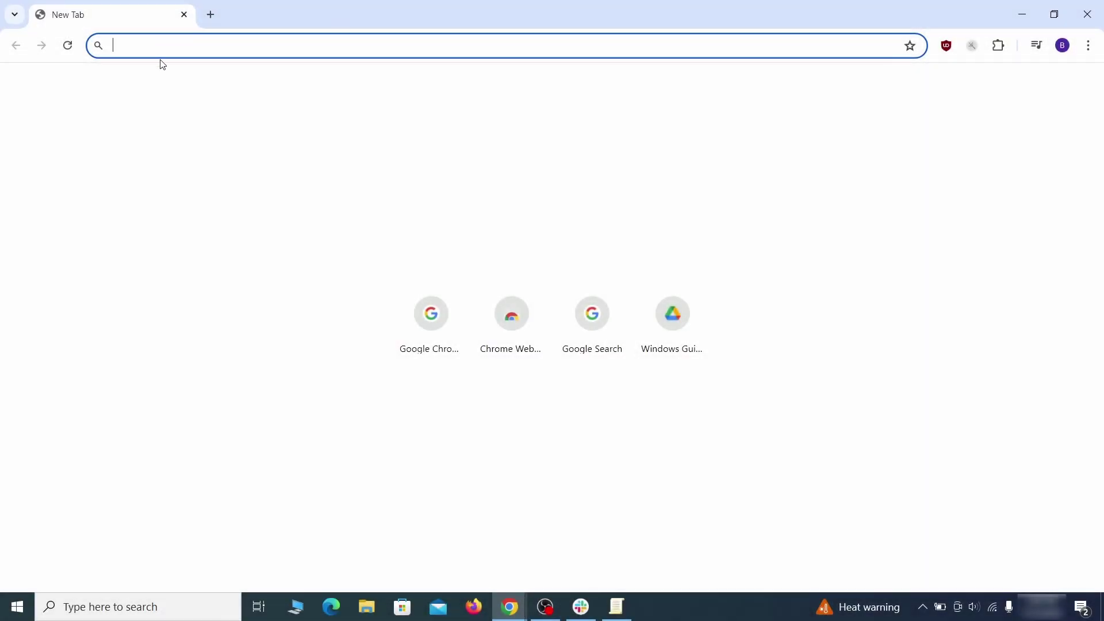
- Load chrome://policy and copy the rogue HomepageLocation policy value
type("ch")
key("Return")
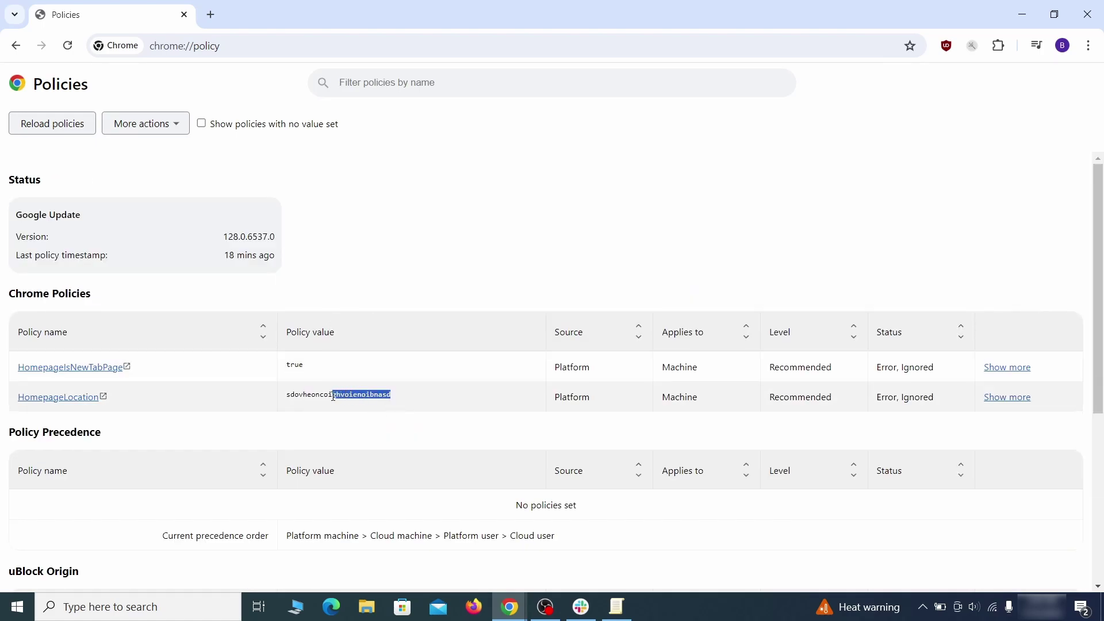
right_click(313, 403)
left_click(337, 410)
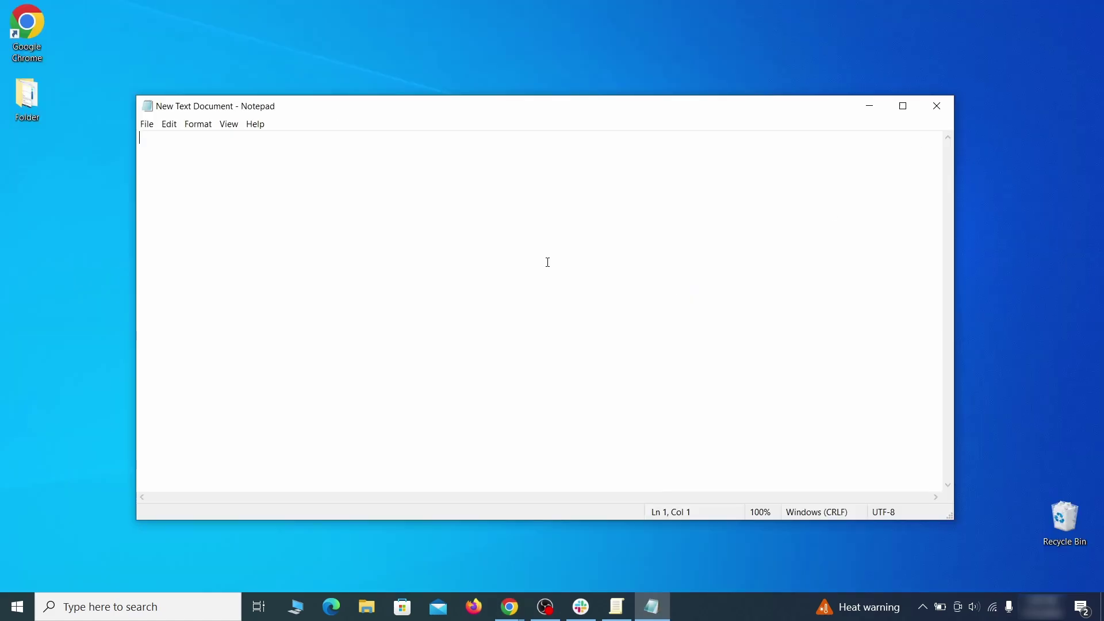
- Paste sdovheoncoighvoienoibnasd into the Notepad note, minimize it, and go to Chrome's Extensions
right_click(547, 256)
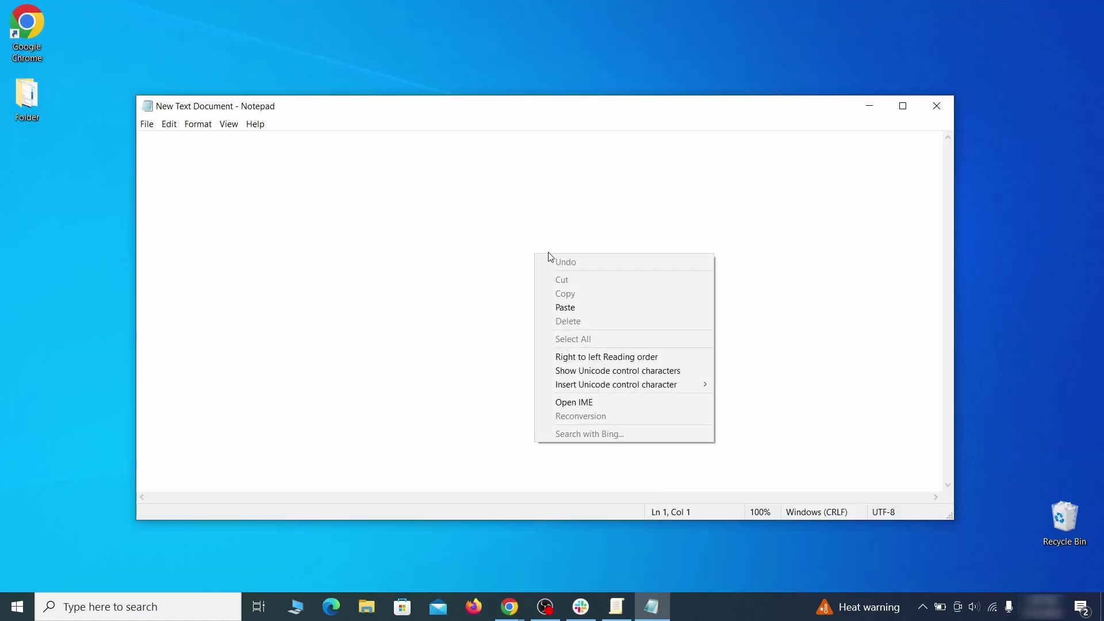
left_click(579, 306)
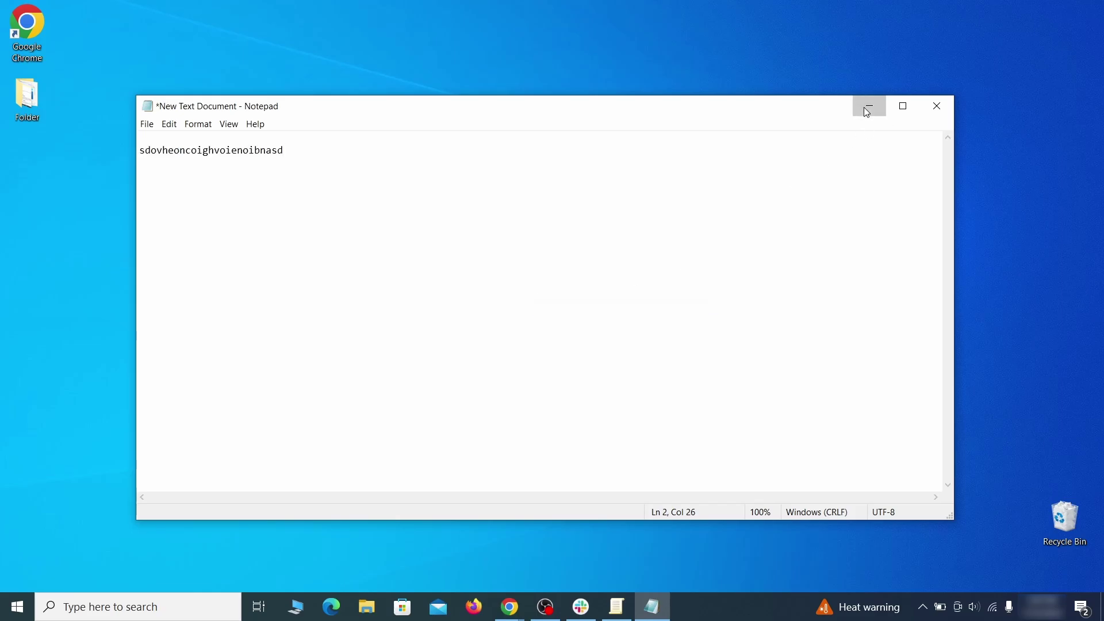
left_click(869, 110)
left_click(1088, 46)
mouse_move(952, 258)
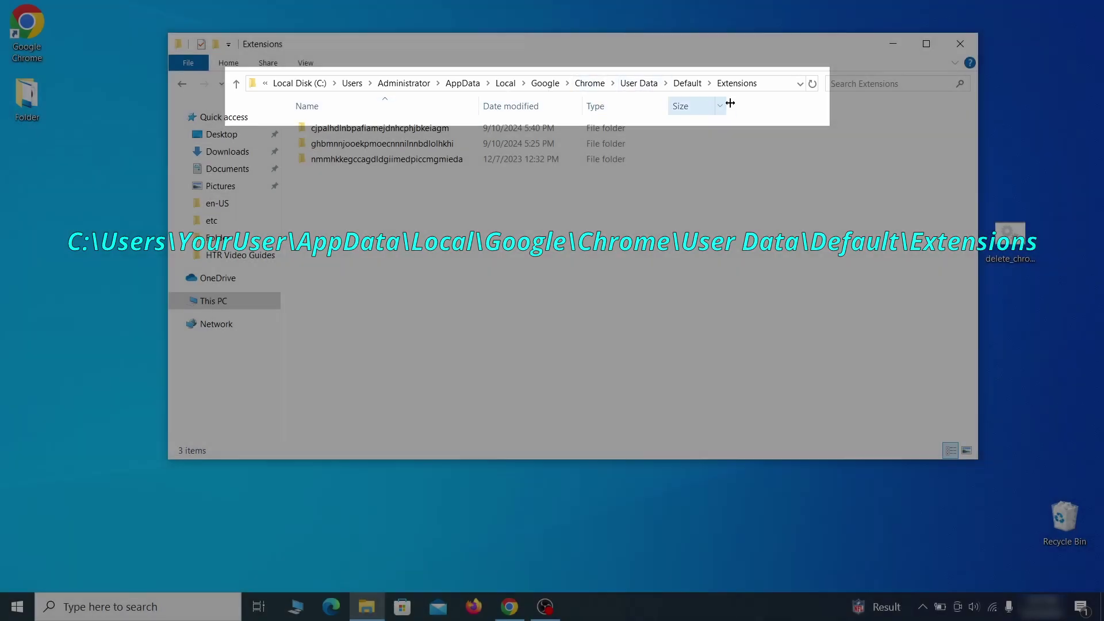
- Delete the three extension folders in Chrome's Default Extensions folder and close that window
left_click_drag(410, 183, 466, 140)
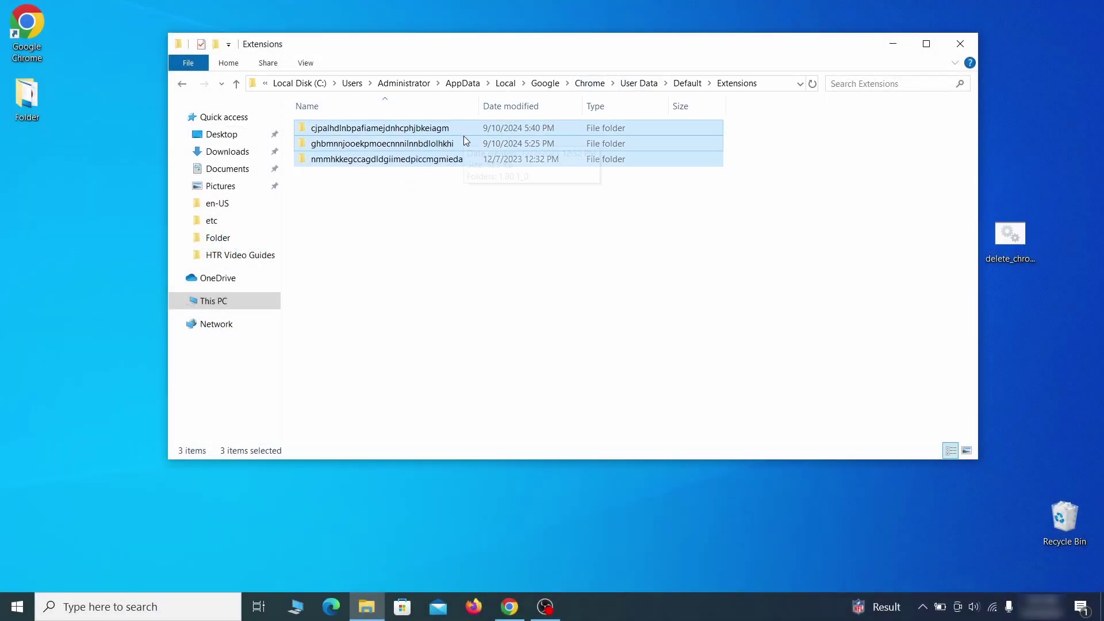
right_click(465, 139)
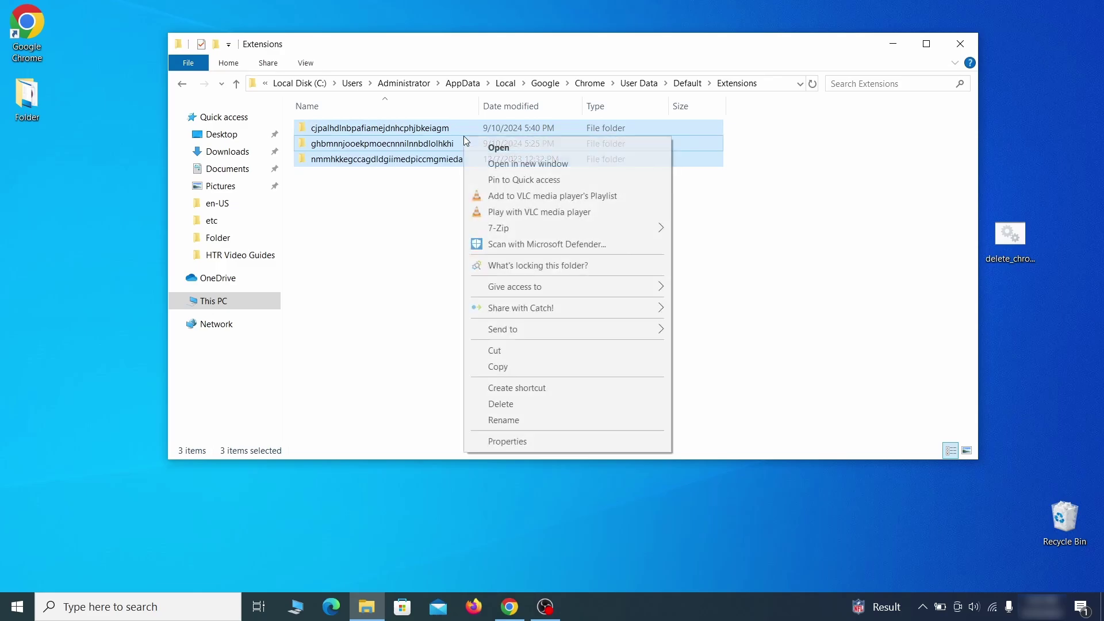
left_click(511, 405)
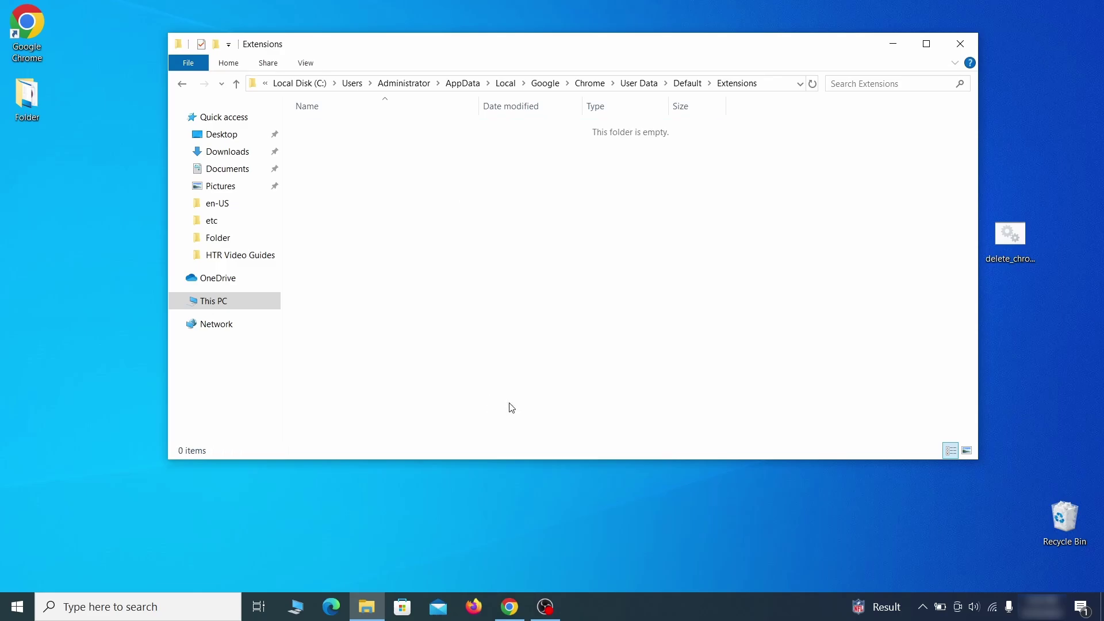
left_click(961, 43)
left_click(509, 607)
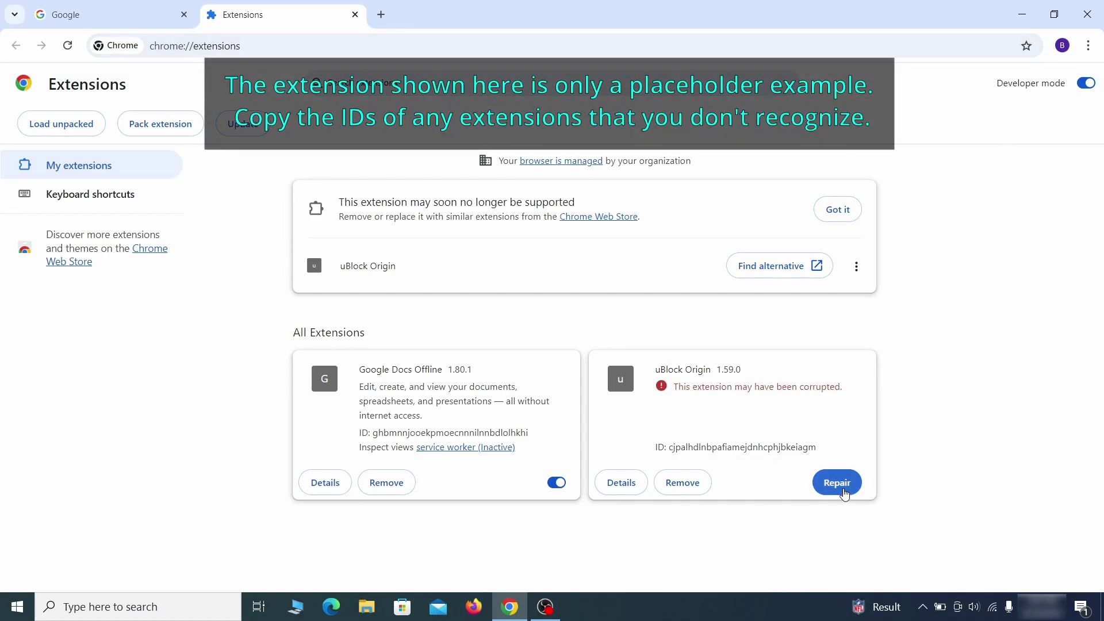
- Repair the corrupted uBlock Origin extension and turn on Developer mode
left_click(840, 485)
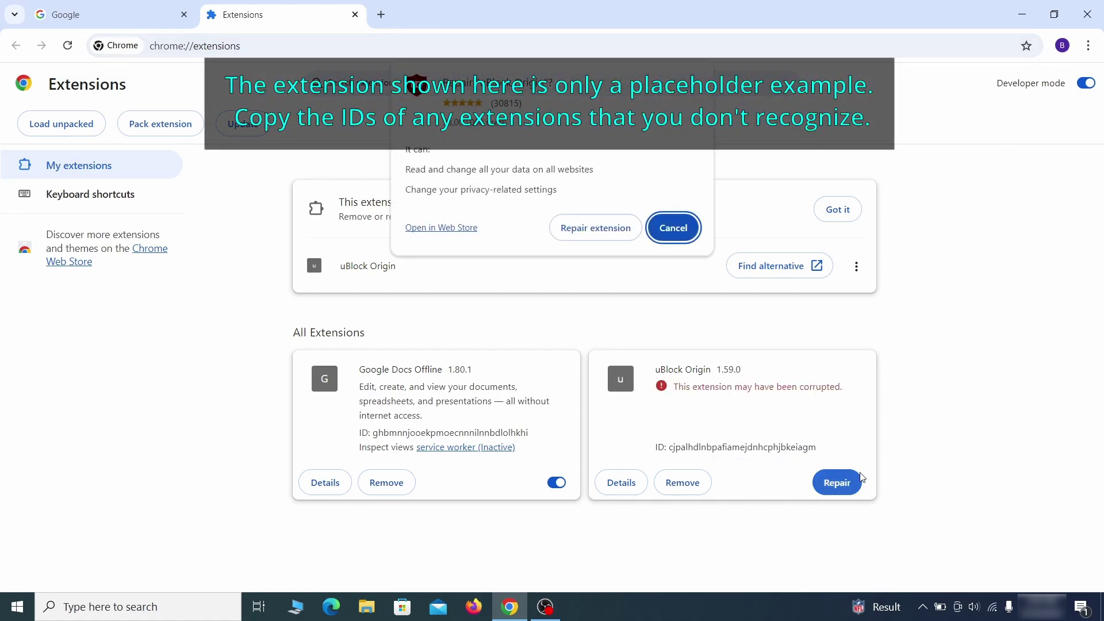
left_click(595, 228)
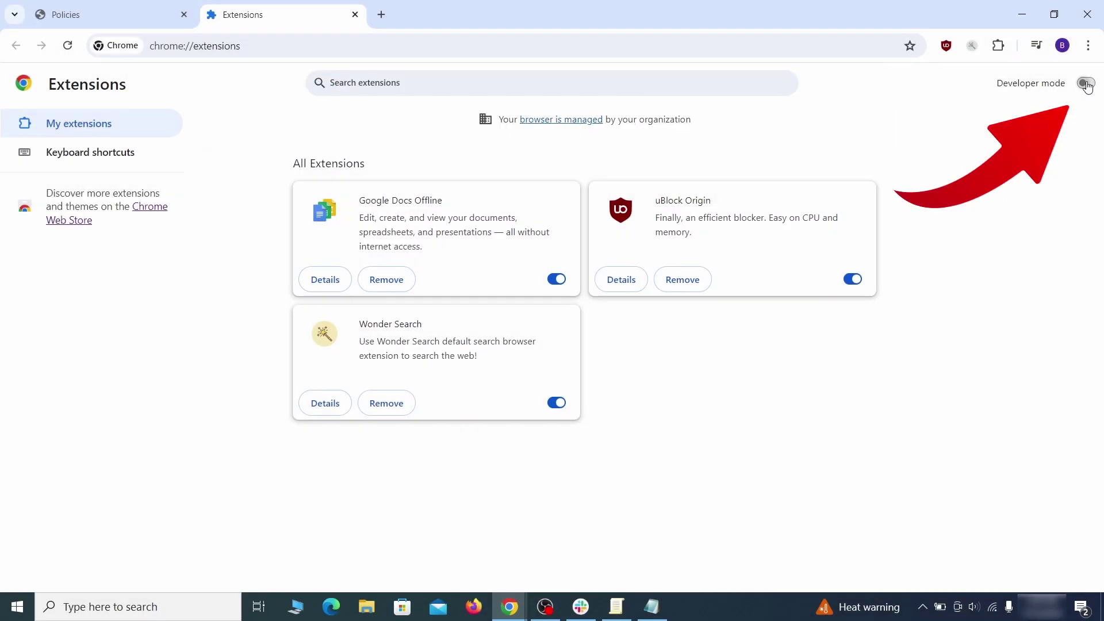
left_click(1087, 84)
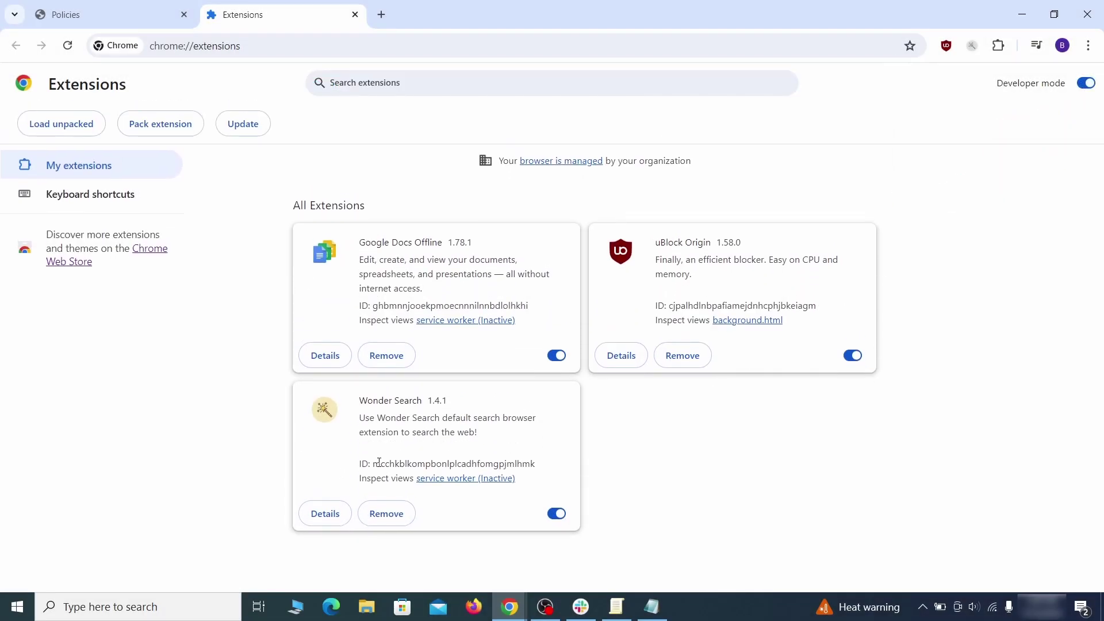
- Copy the Wonder Search ID mcchkblkompbonlplcadhfomgpjmlhmk into the Notepad notes, then minimize them
left_click_drag(376, 466, 522, 464)
right_click(534, 463)
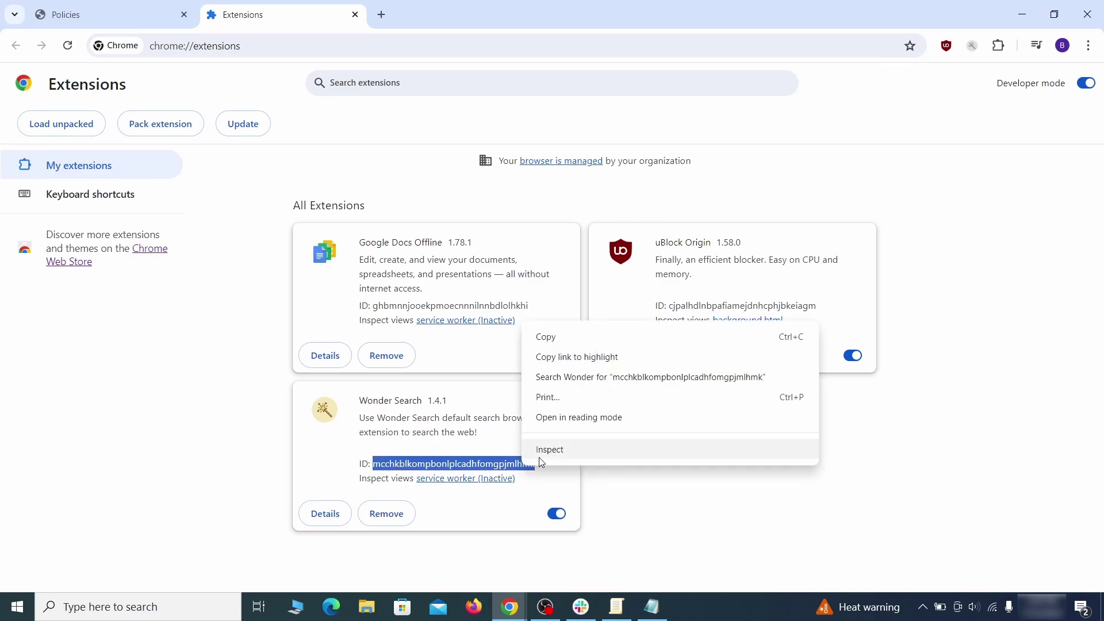
left_click(543, 338)
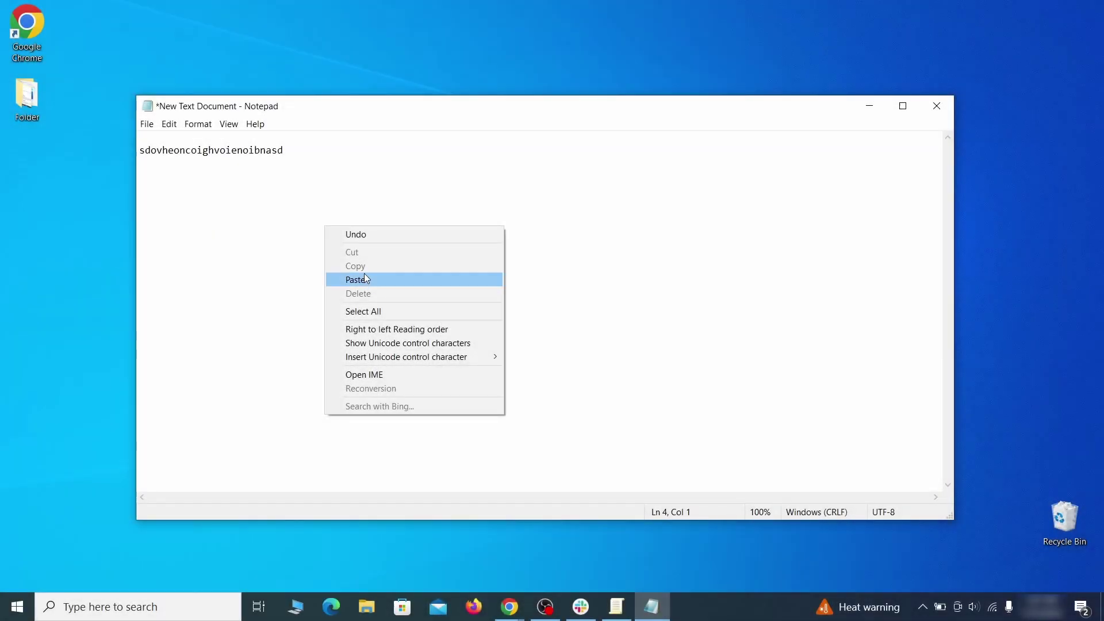
left_click(367, 279)
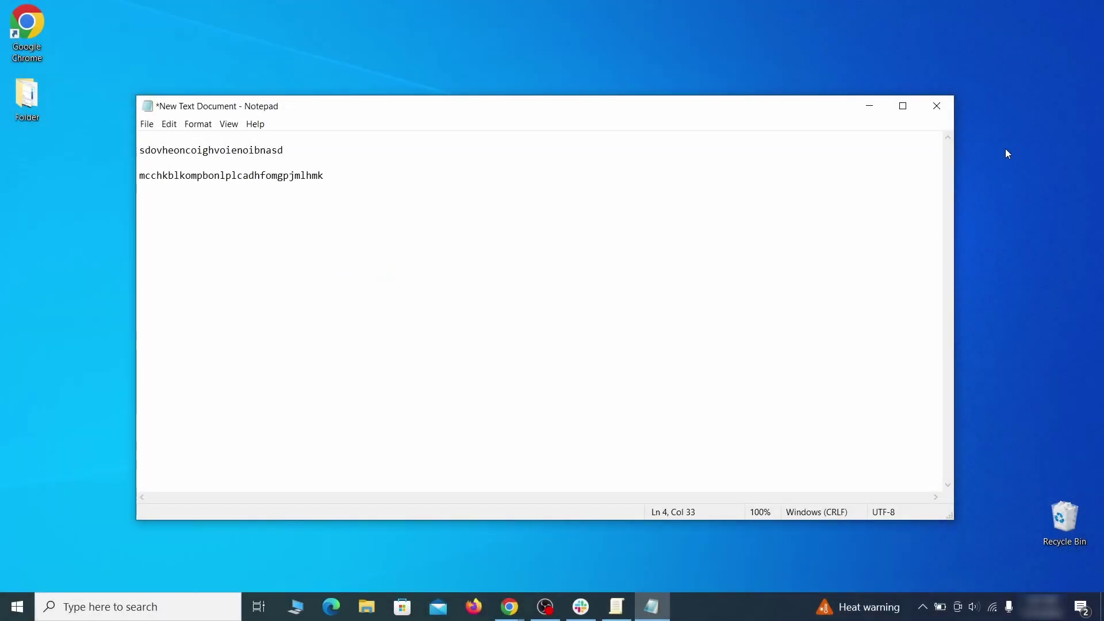
left_click(866, 110)
- Launch Registry Editor as administrator and open its Find dialog
left_click(14, 614)
type("regedit")
right_click(222, 219)
left_click(253, 237)
key("ctrl+f")
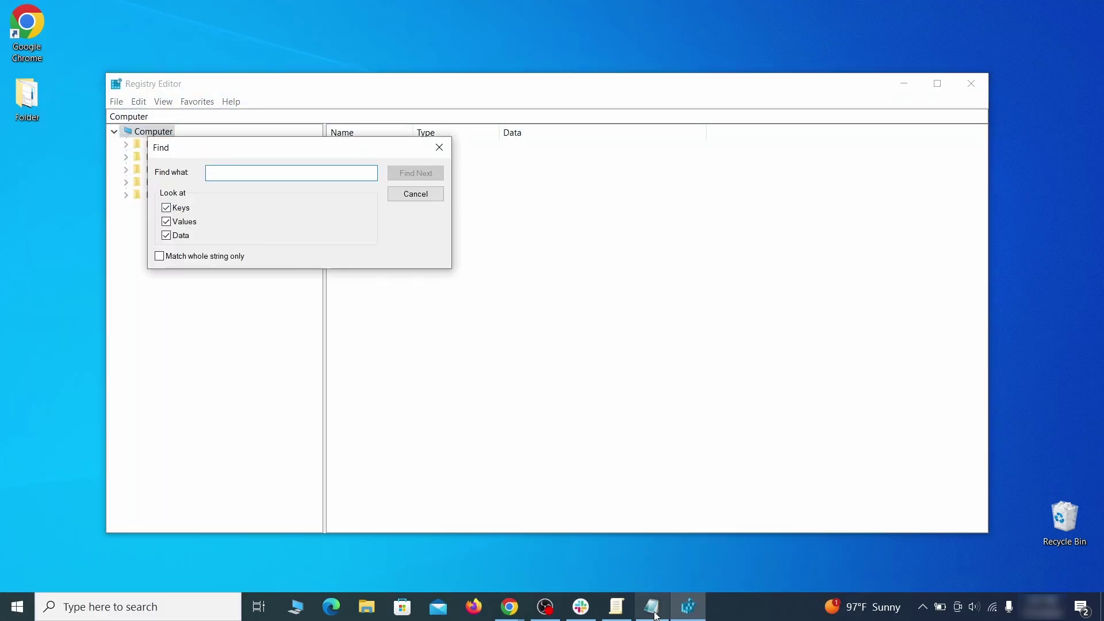
- Search the registry for the homepage value sdovheoncoighvoienoibnasd copied from the notes
left_click(652, 607)
right_click(247, 150)
left_click(279, 194)
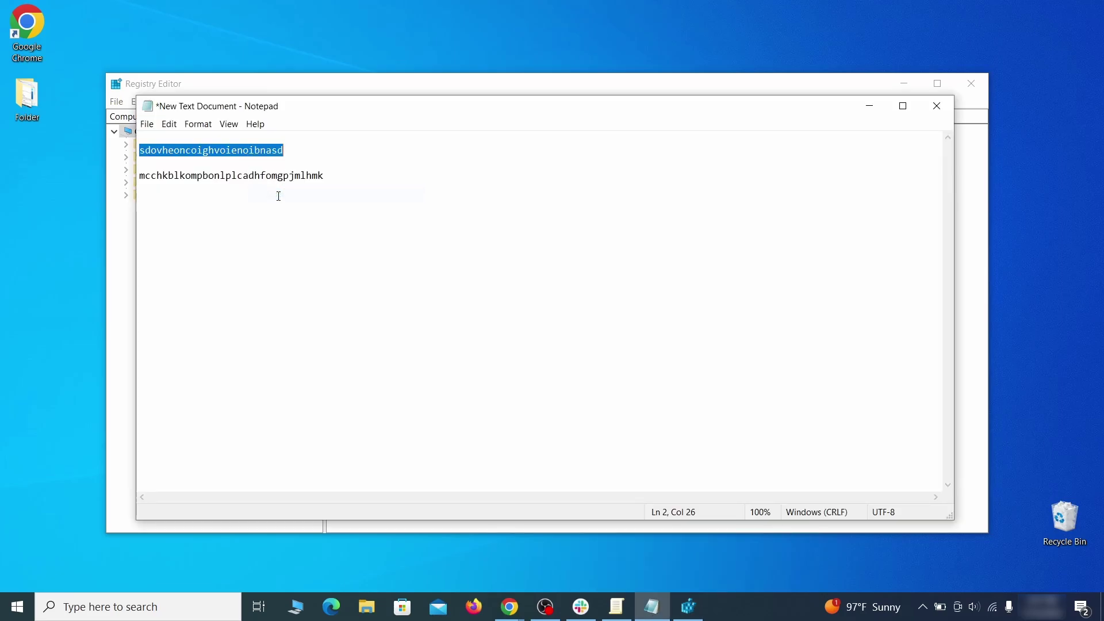
left_click(112, 211)
right_click(254, 175)
left_click(291, 231)
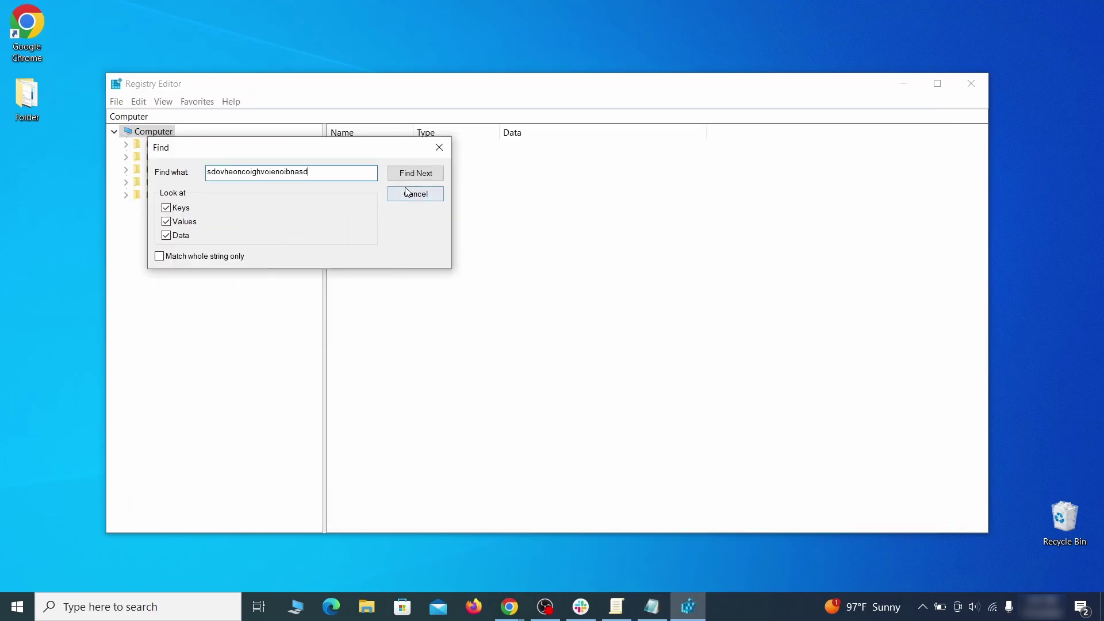
left_click(429, 174)
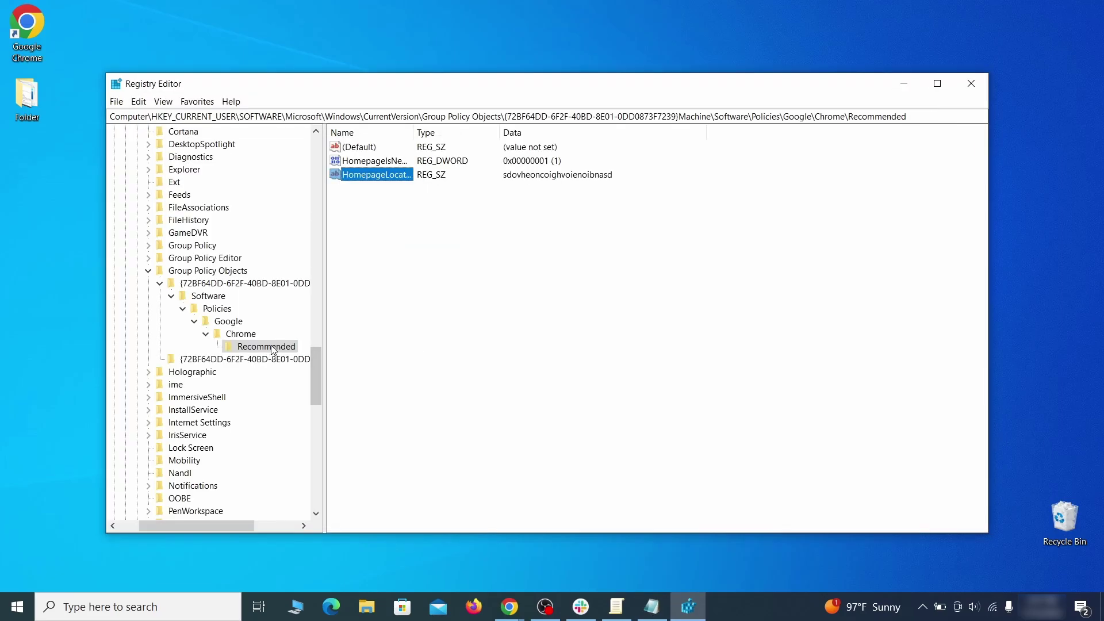
- Delete the found Recommended policy key and confirm
right_click(273, 347)
left_click(329, 400)
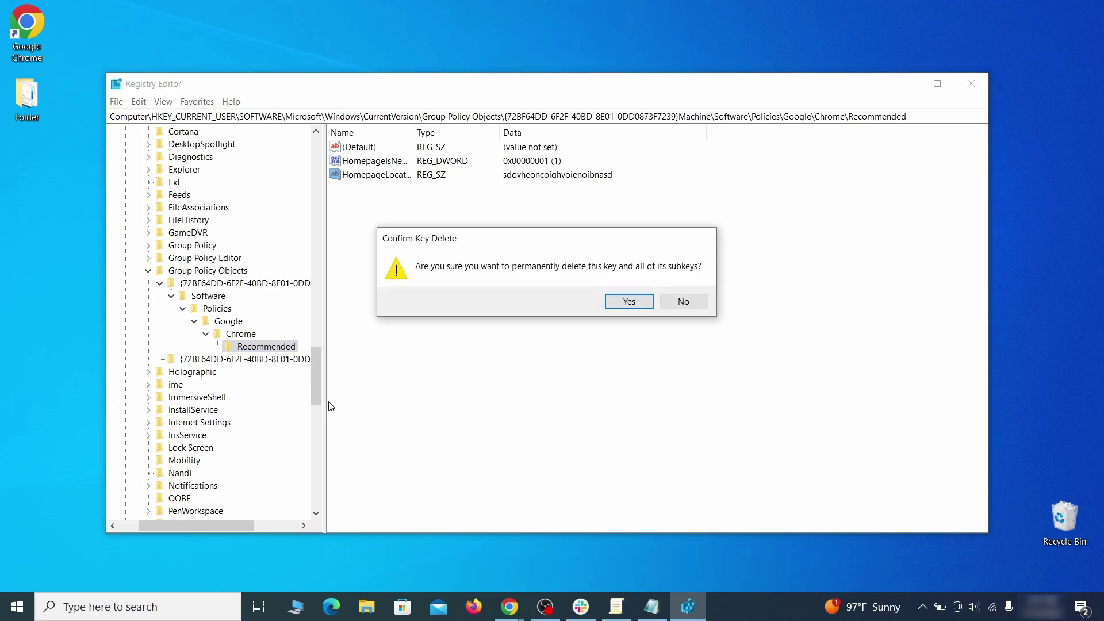
left_click(630, 301)
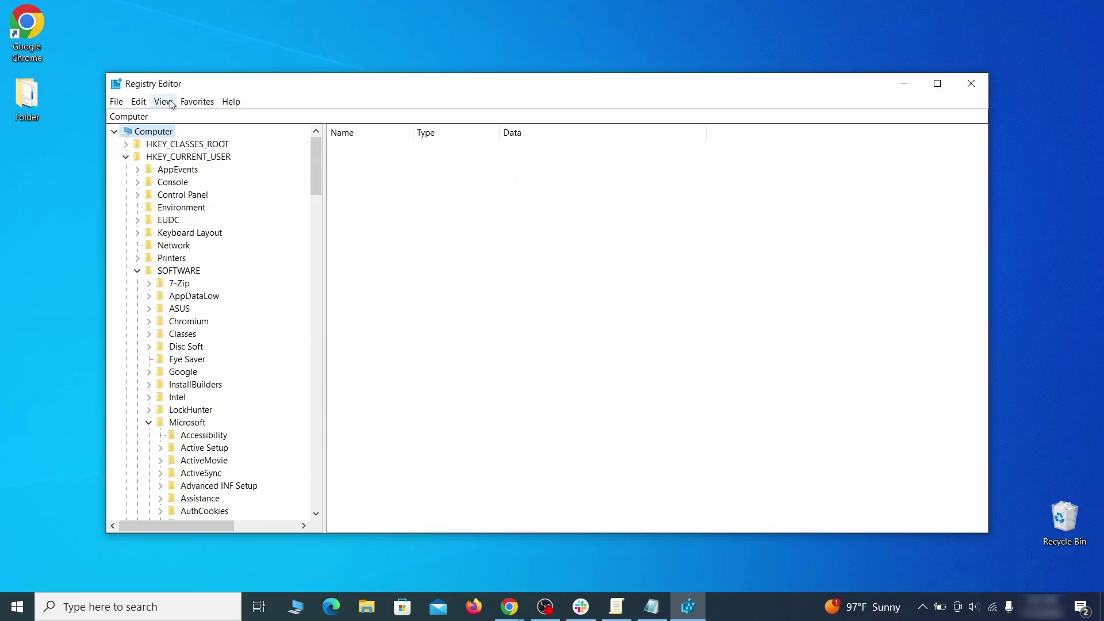
left_click(138, 101)
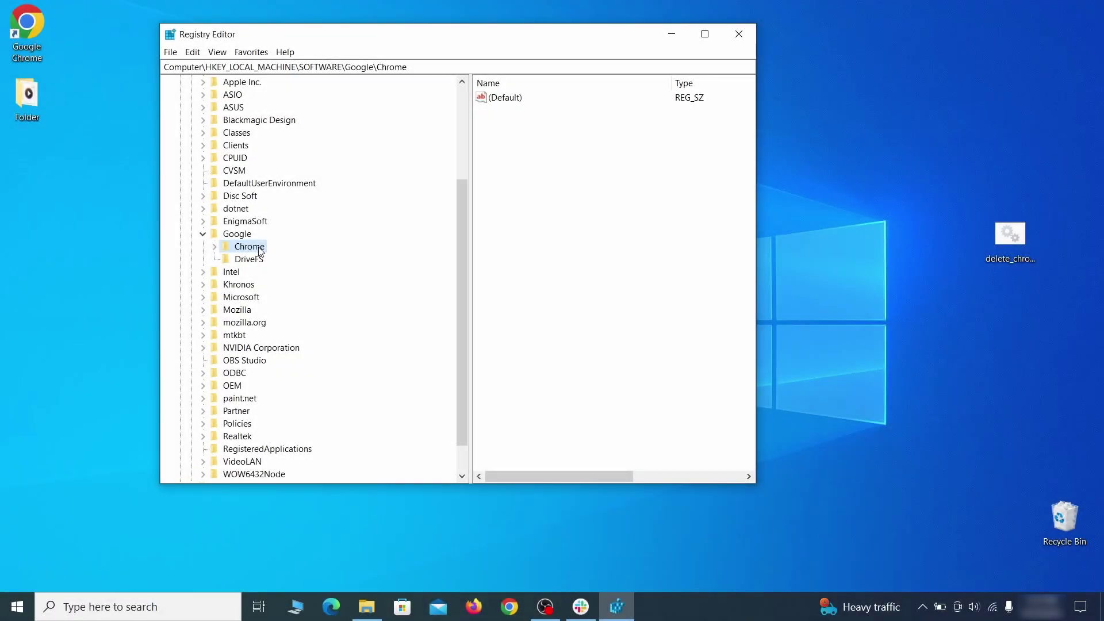
- Try deleting the Chrome policy key and dismiss the resulting error
right_click(257, 247)
left_click(305, 303)
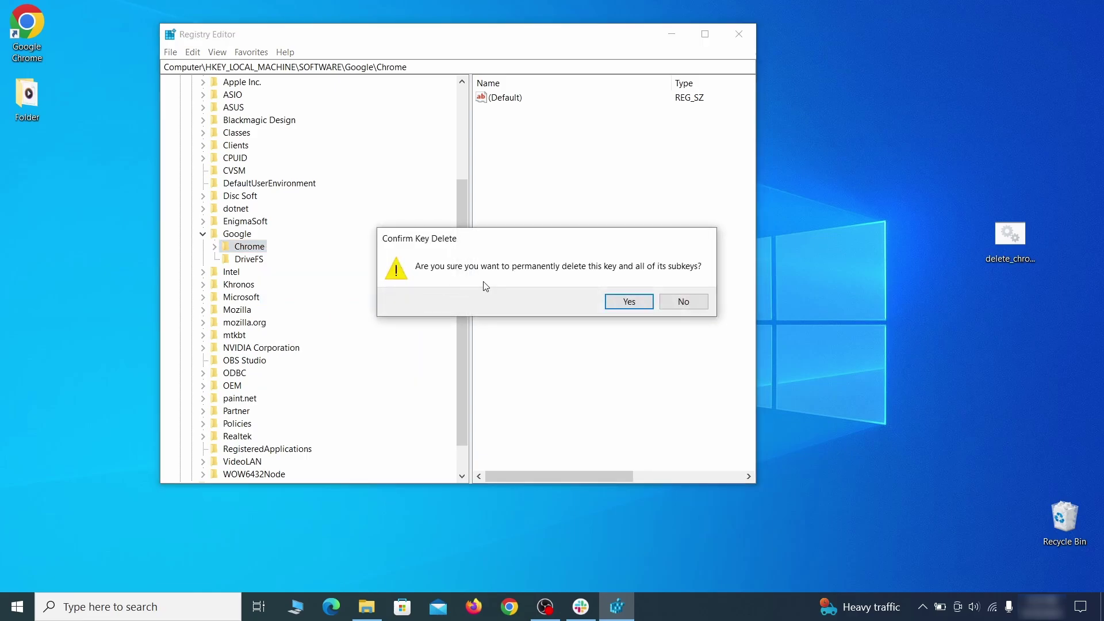
left_click(629, 302)
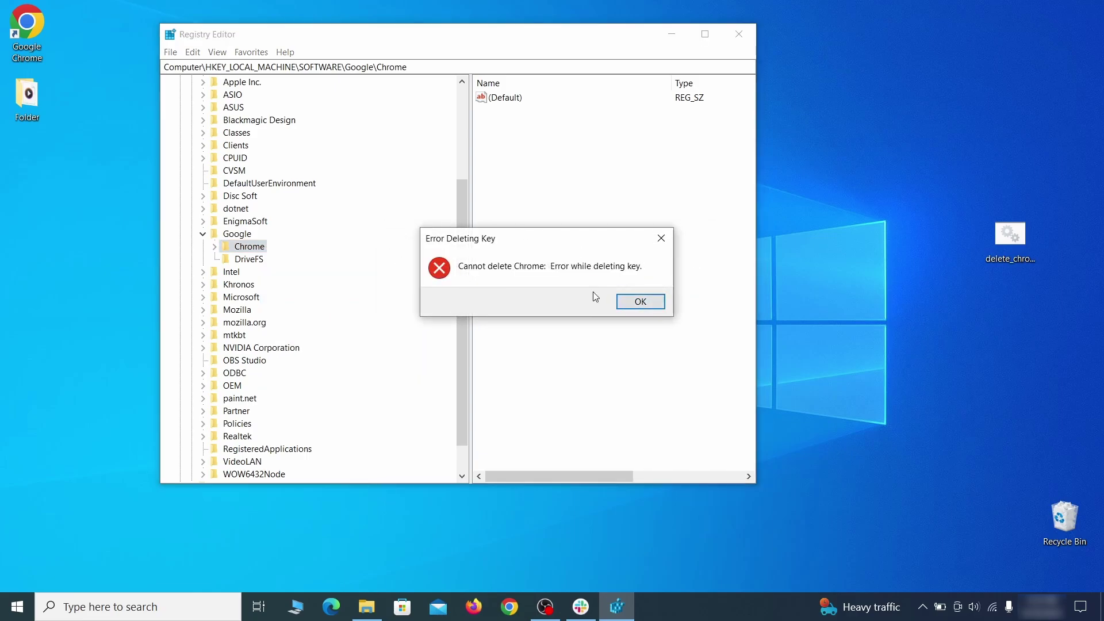
left_click(640, 301)
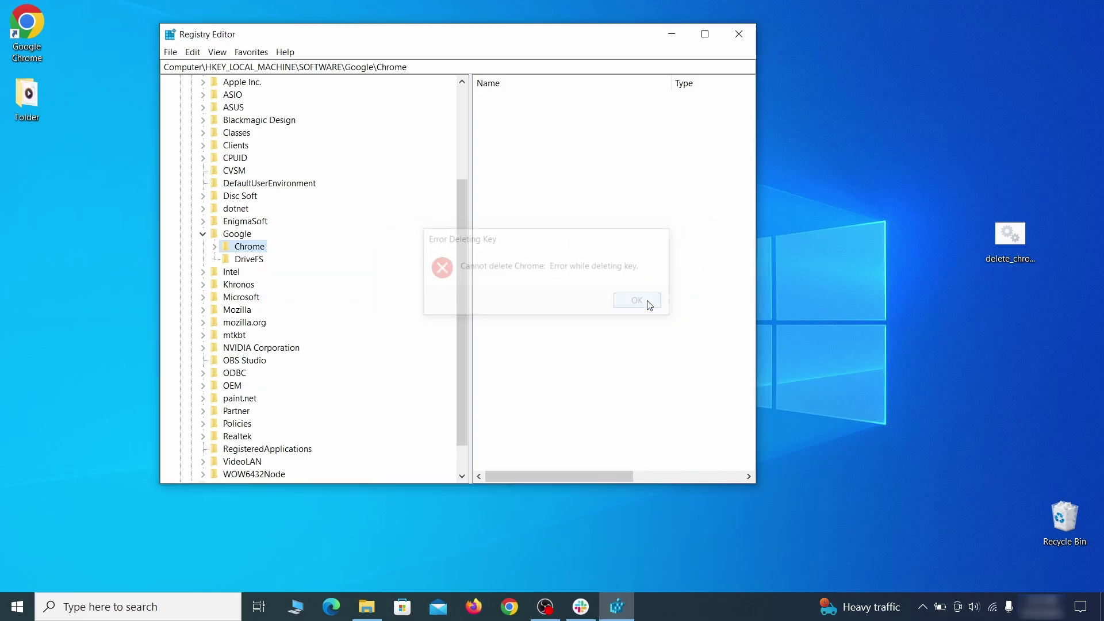
- Make Everyone the owner of the Chrome key, replacing child permissions
right_click(260, 251)
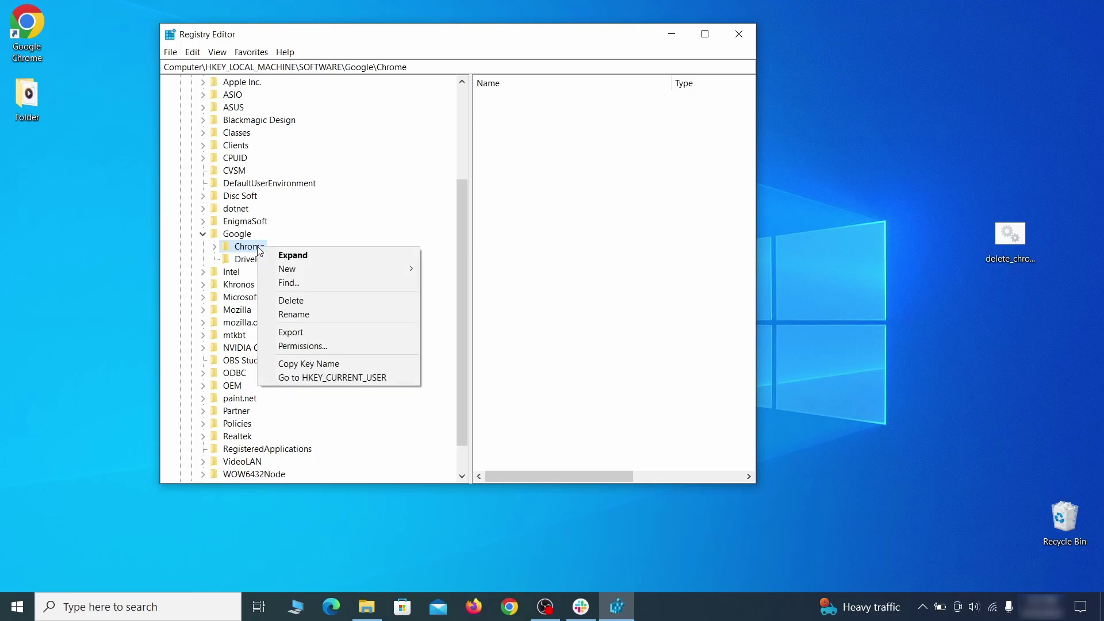
left_click(327, 345)
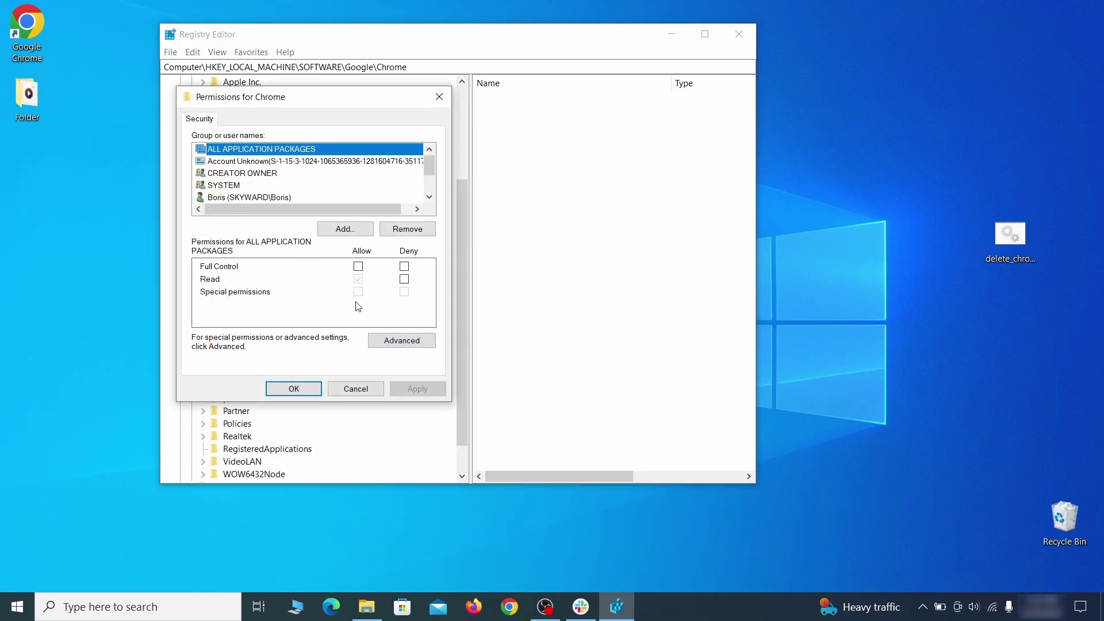
left_click(402, 341)
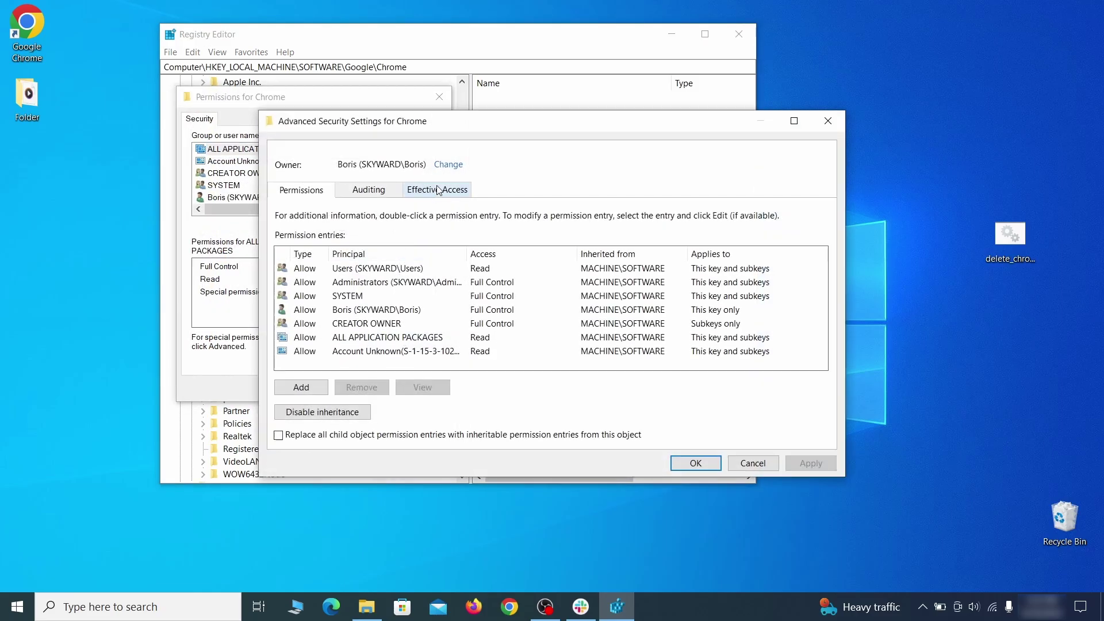
left_click(447, 167)
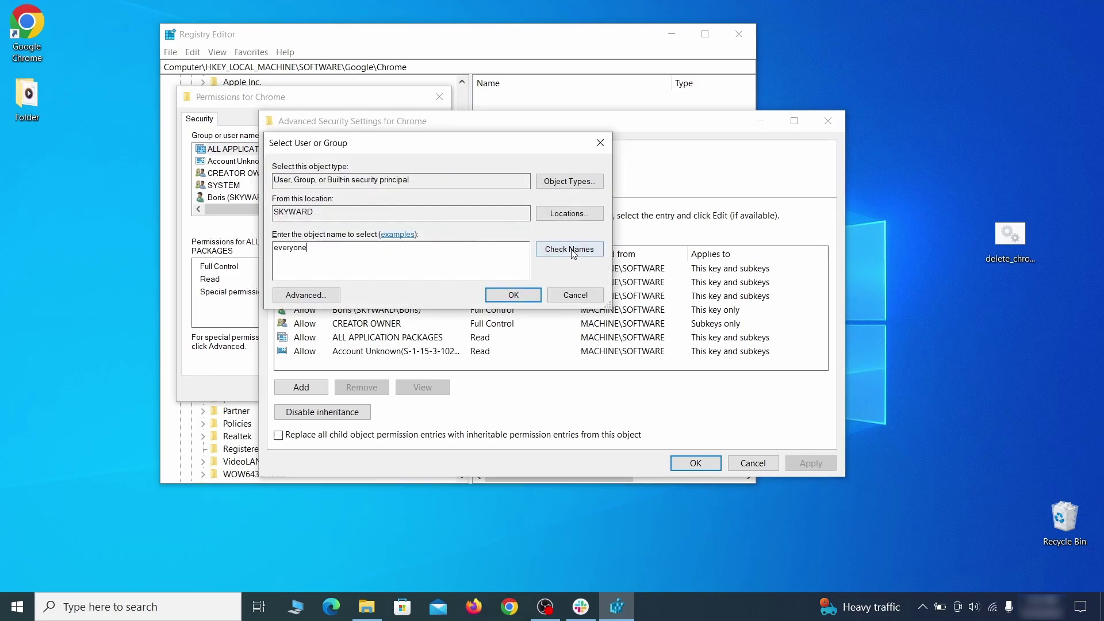
left_click(522, 297)
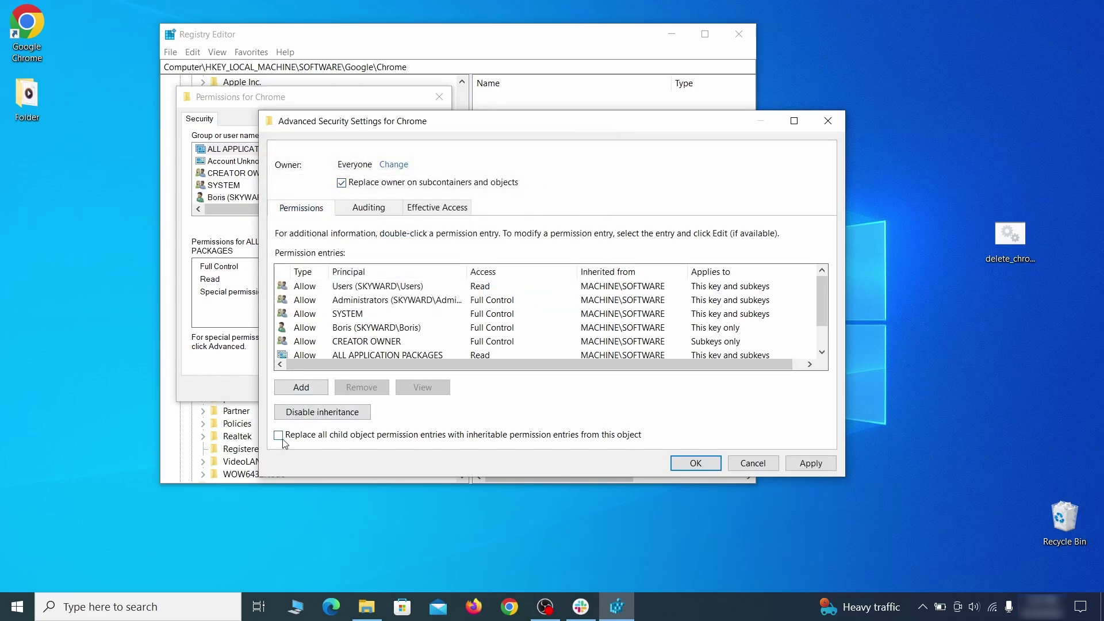
left_click(812, 469)
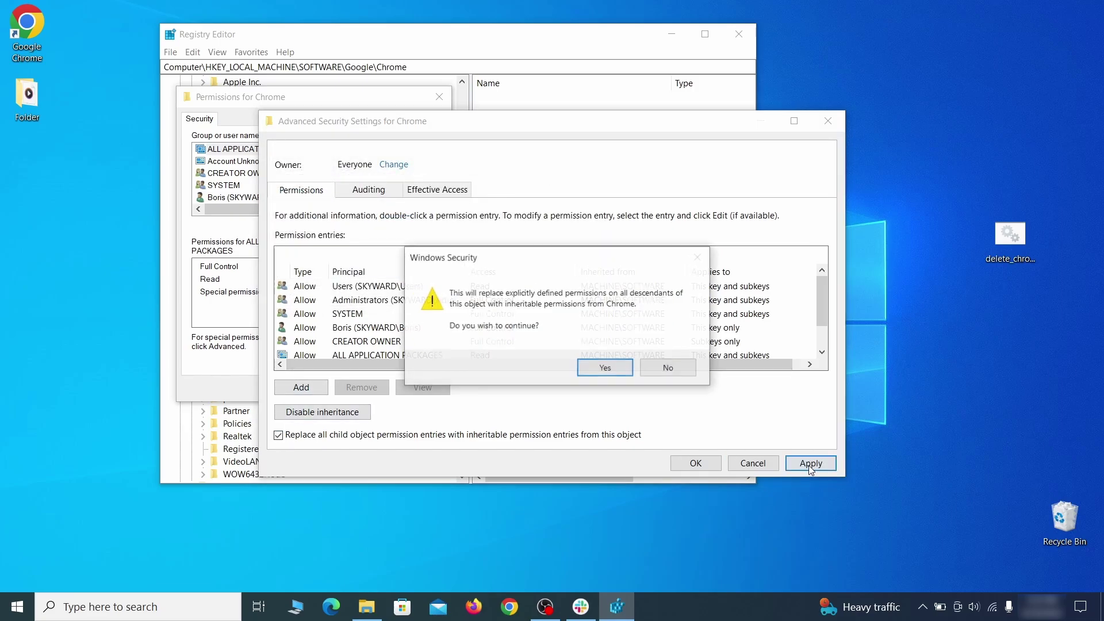
left_click(598, 366)
left_click(696, 464)
left_click(290, 387)
- Delete the unlocked Chrome key, the Recommended policy key, and the remaining Chrome policy key
right_click(253, 247)
left_click(316, 310)
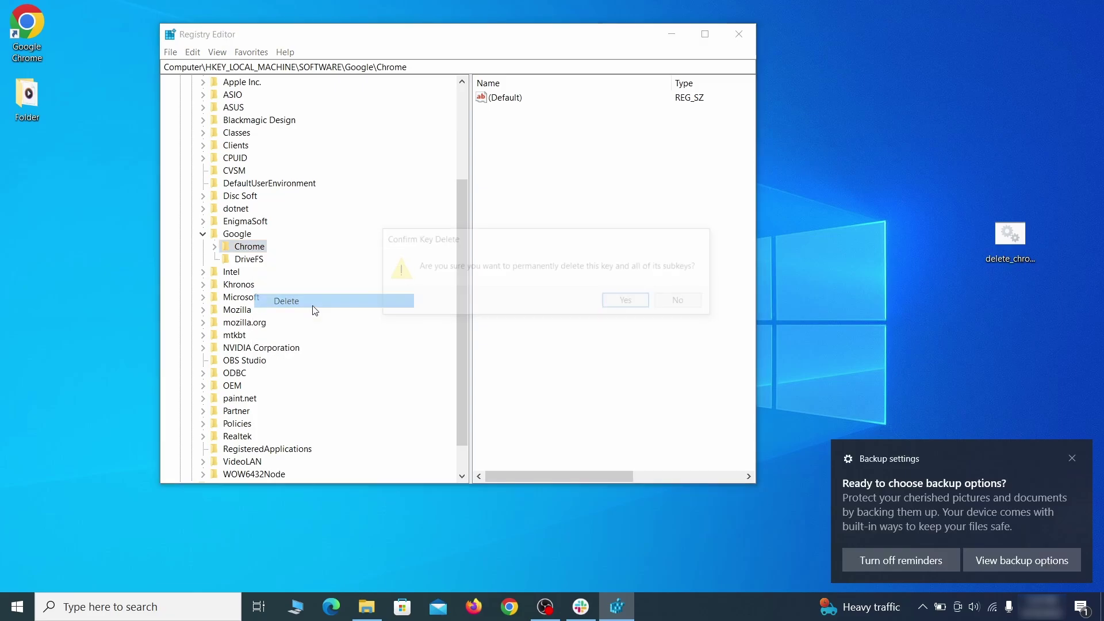
left_click(629, 302)
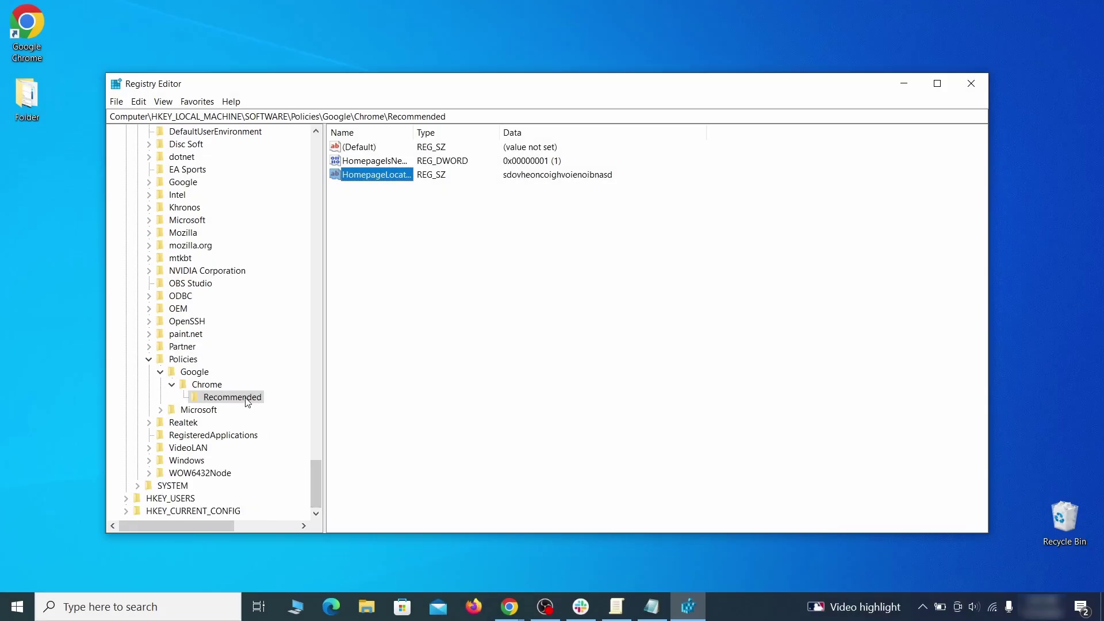
right_click(248, 402)
left_click(291, 453)
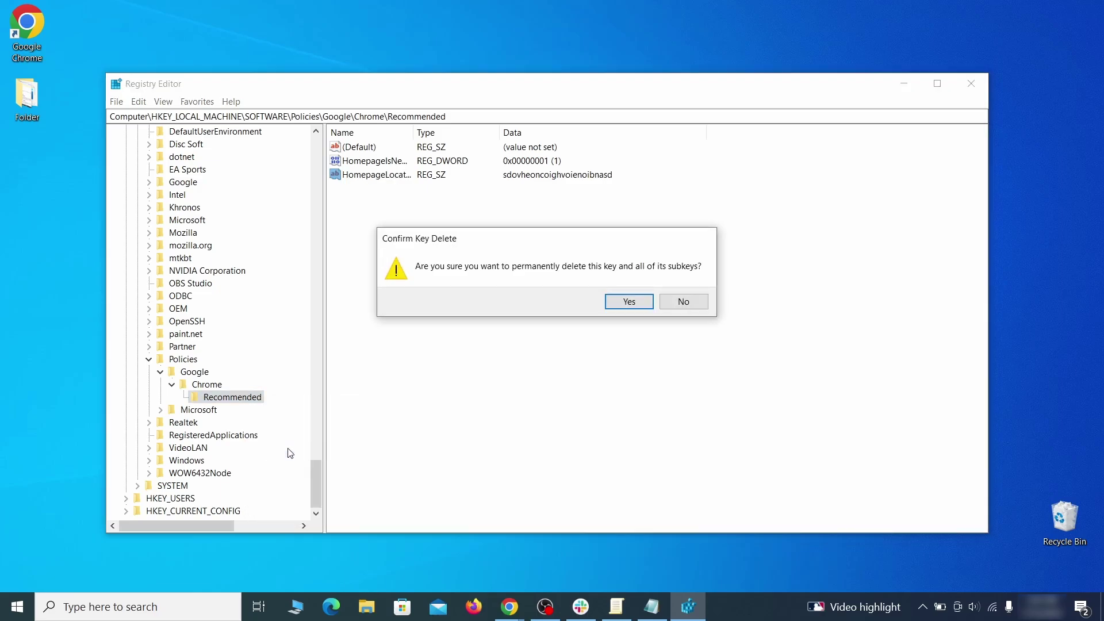
left_click(629, 302)
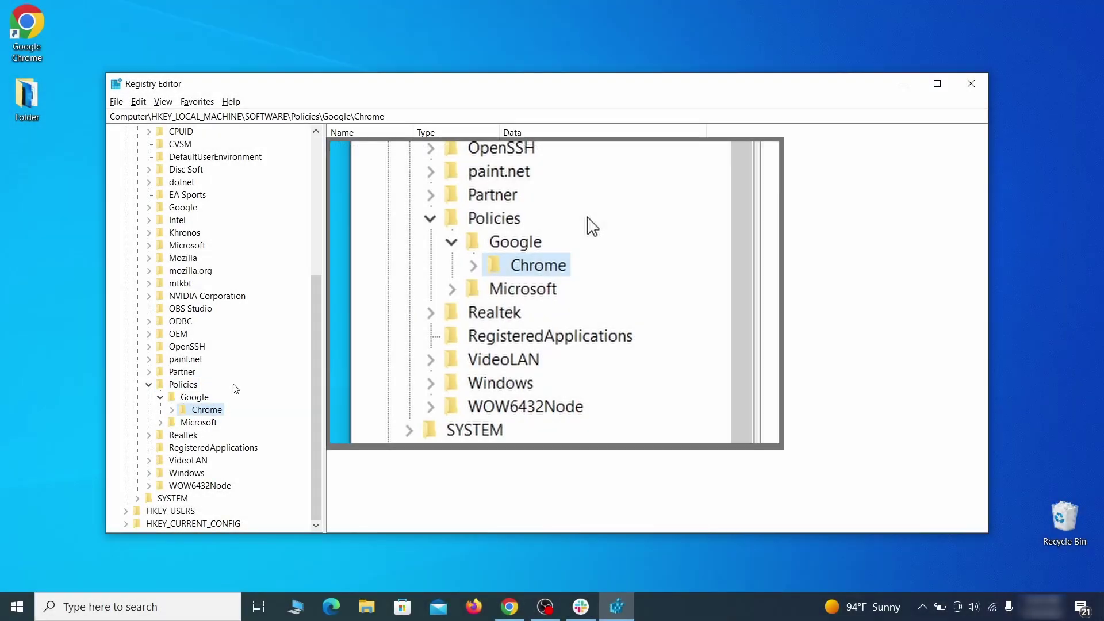
right_click(205, 411)
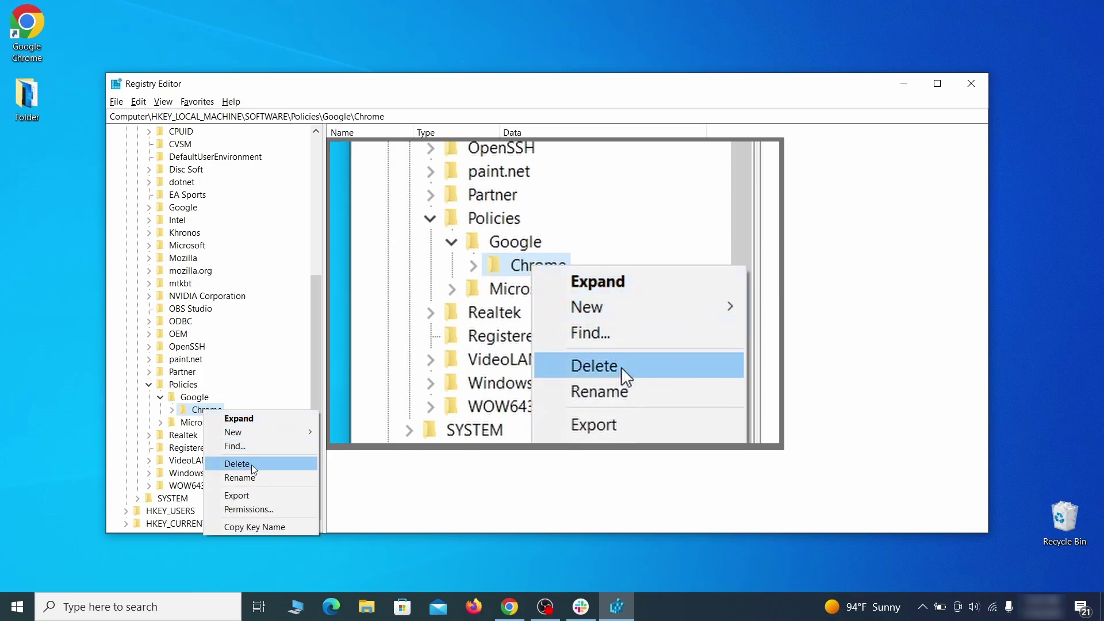
left_click(254, 465)
left_click(644, 303)
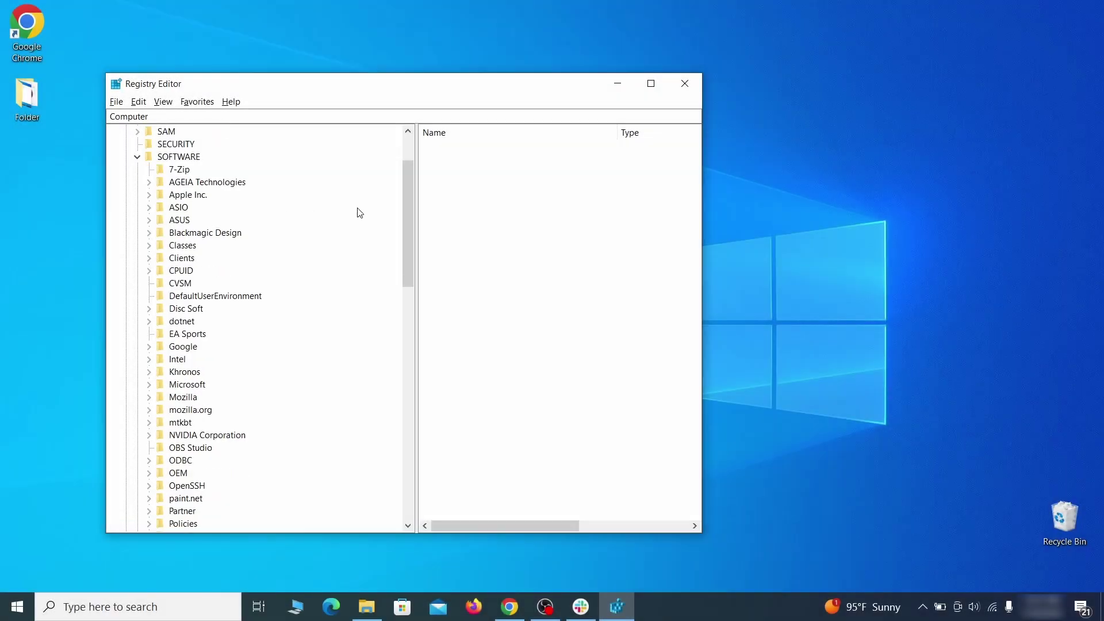
left_click_drag(412, 217, 399, 406)
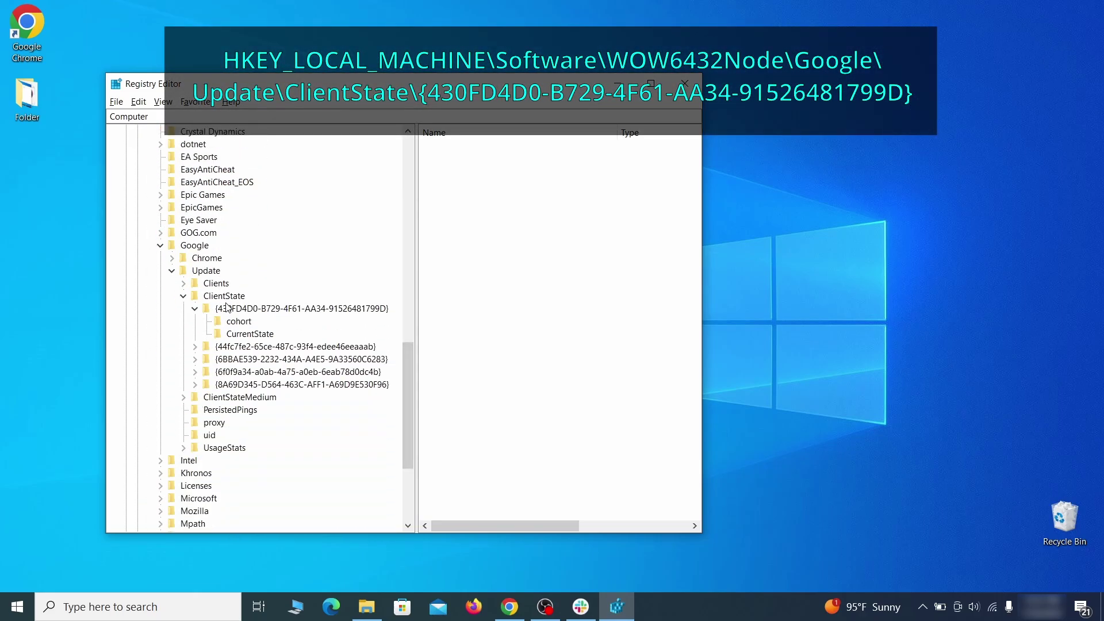
left_click(243, 311)
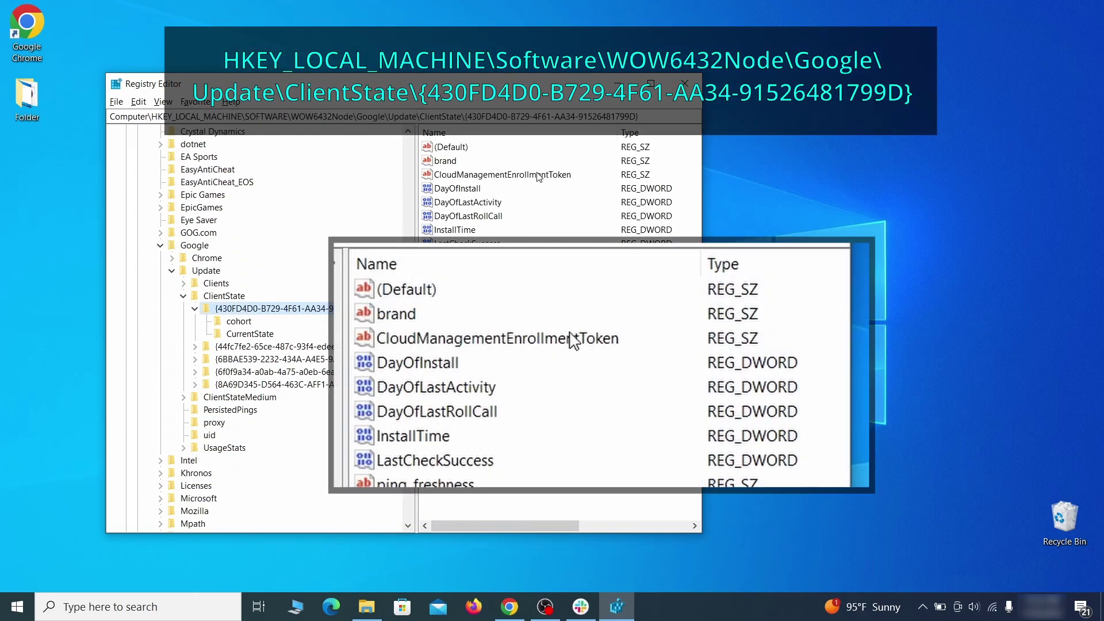
left_click(563, 182)
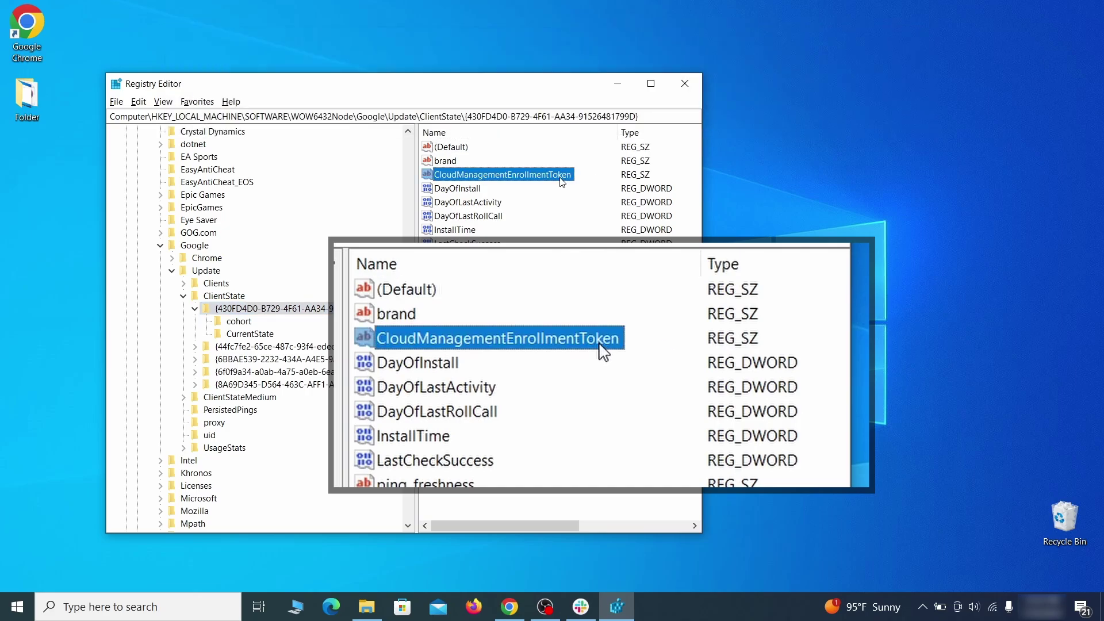
right_click(563, 181)
left_click(588, 222)
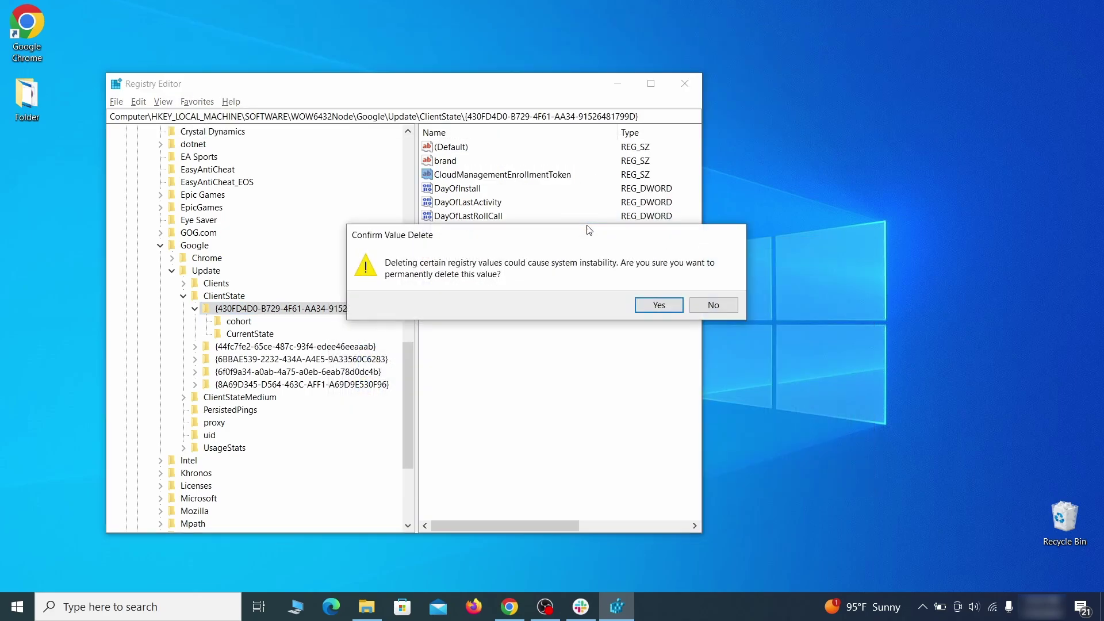
left_click(658, 305)
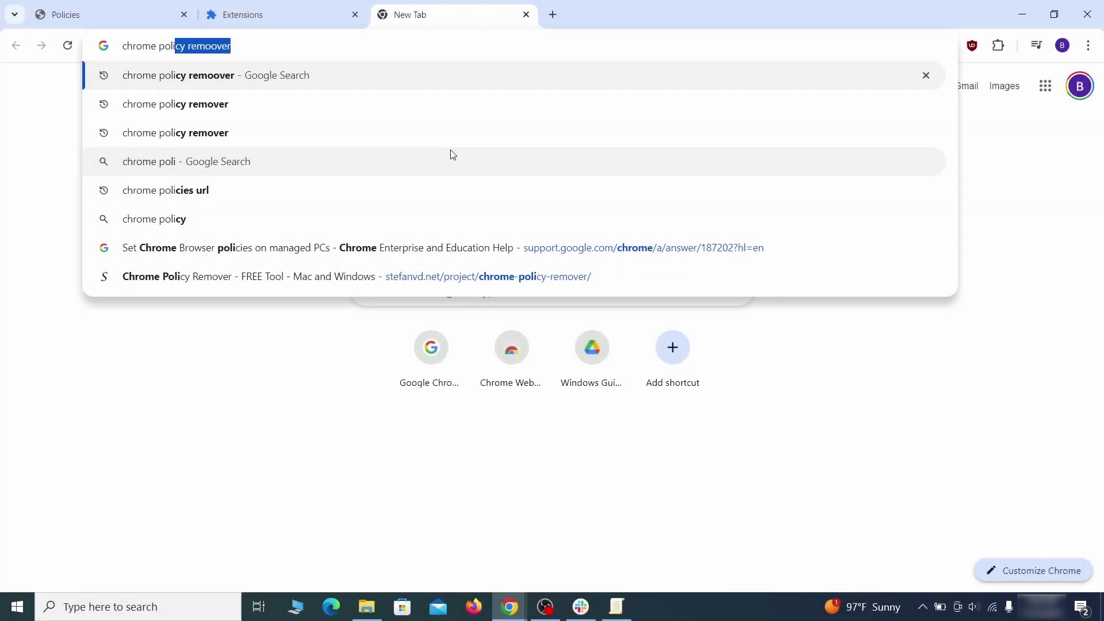
- Search Google for chrome policy remover and open the Chrome Policy Remover page
type("cy remover")
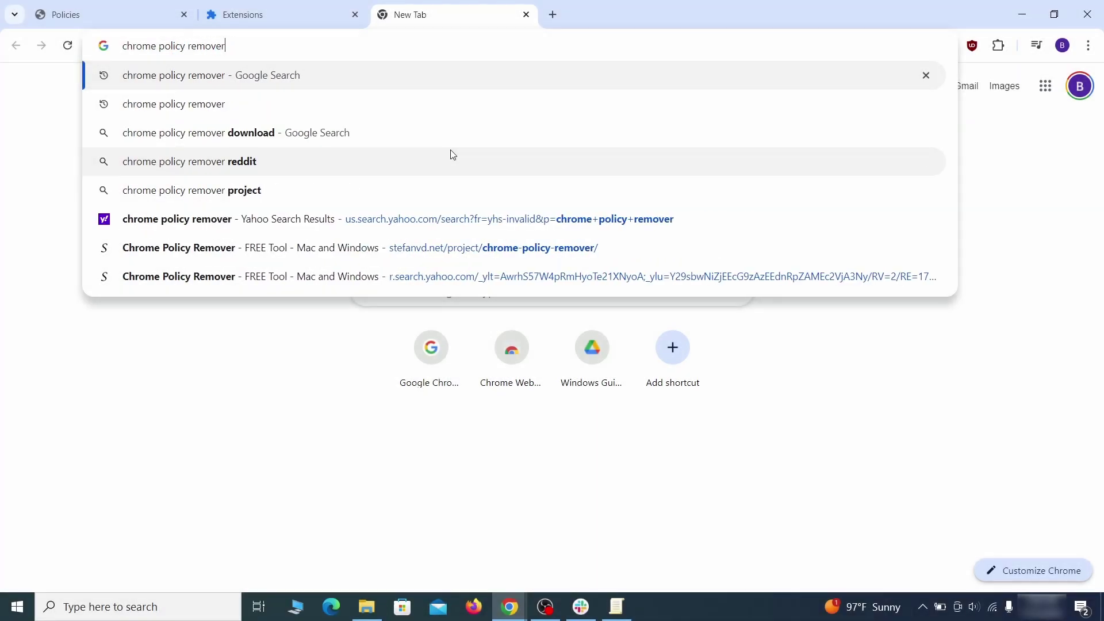
key("Return")
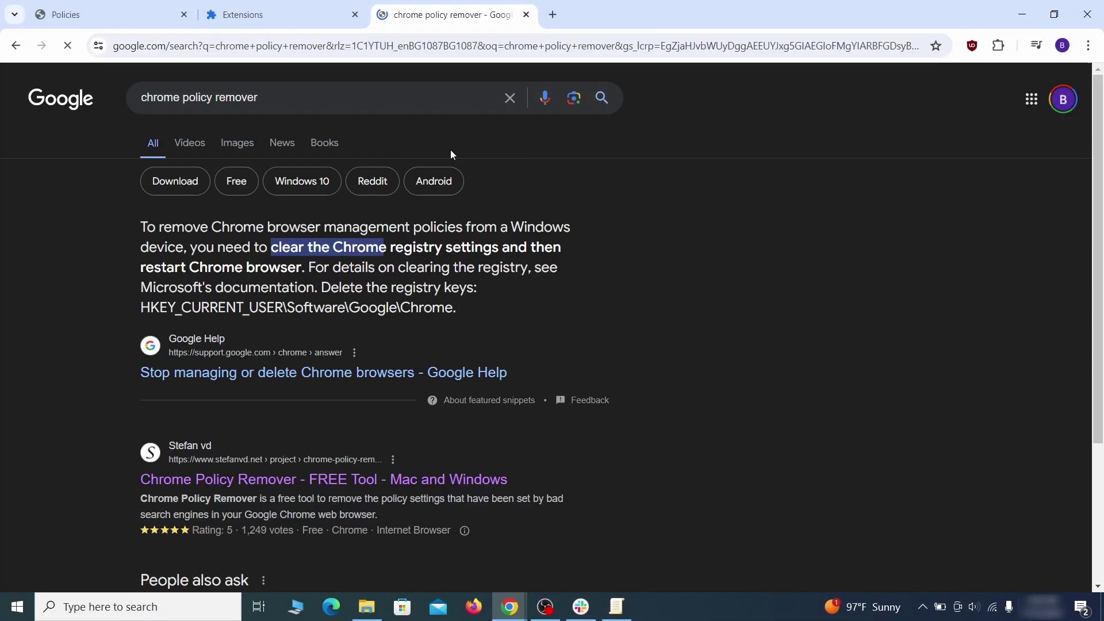
left_click(329, 480)
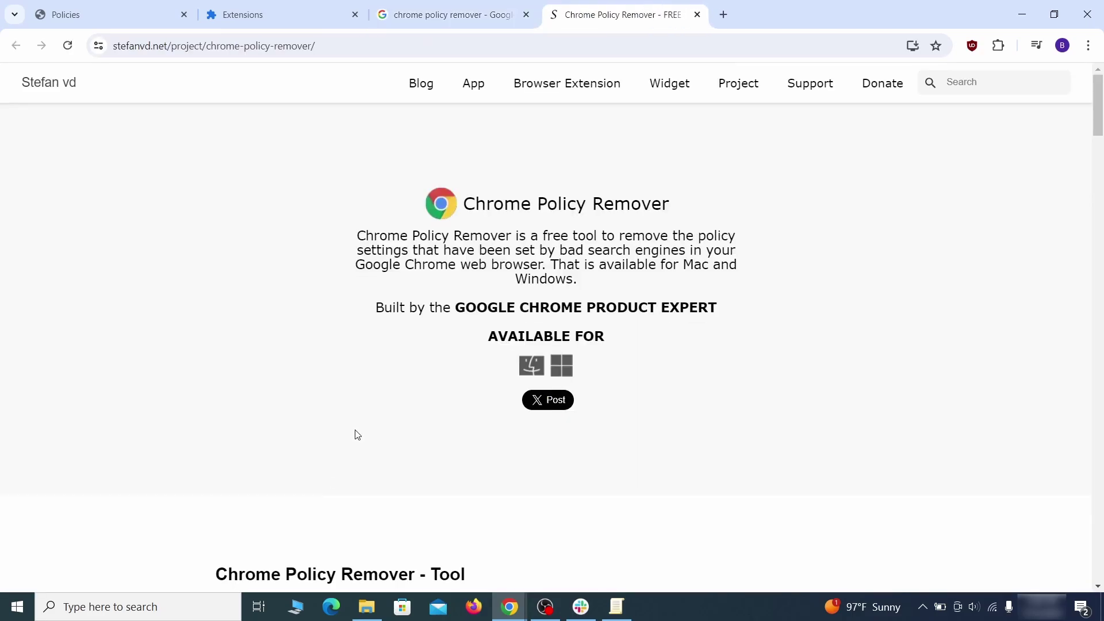
scroll(355, 434, "down", 8)
scroll(360, 440, "down", 20)
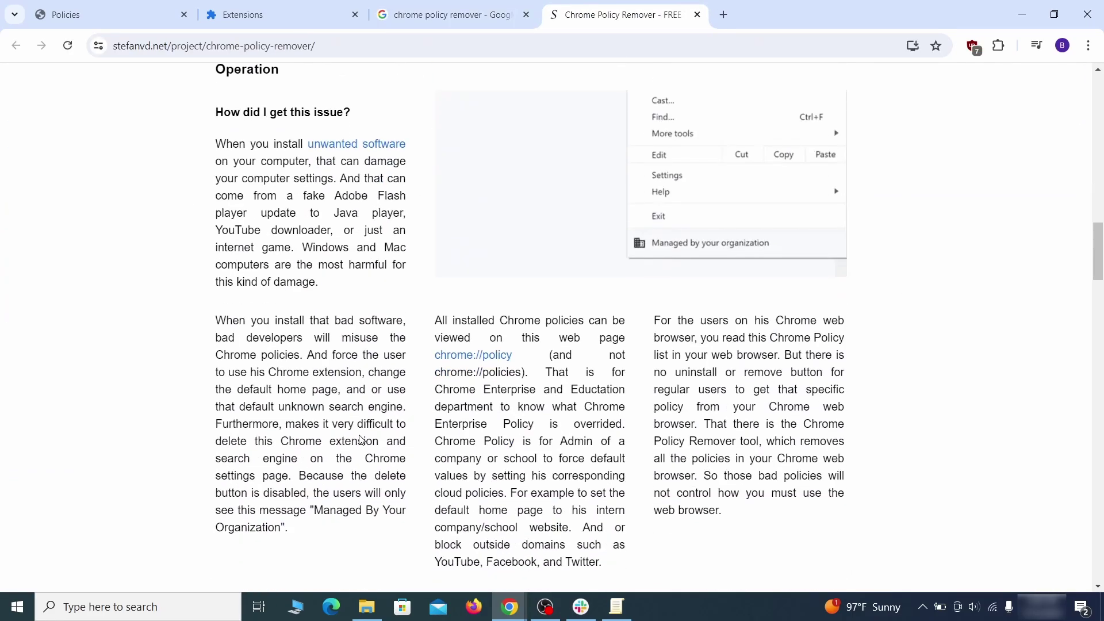
scroll(360, 440, "down", 20)
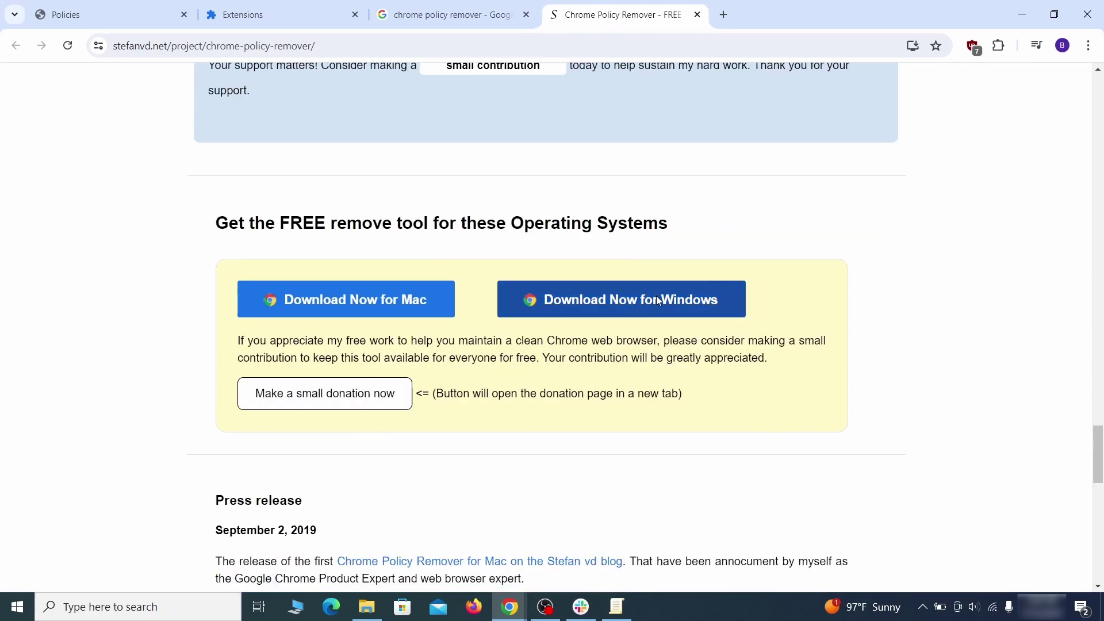
- Download the Windows delete_chrome_policies.bat and show it in the Downloads folder
left_click(661, 297)
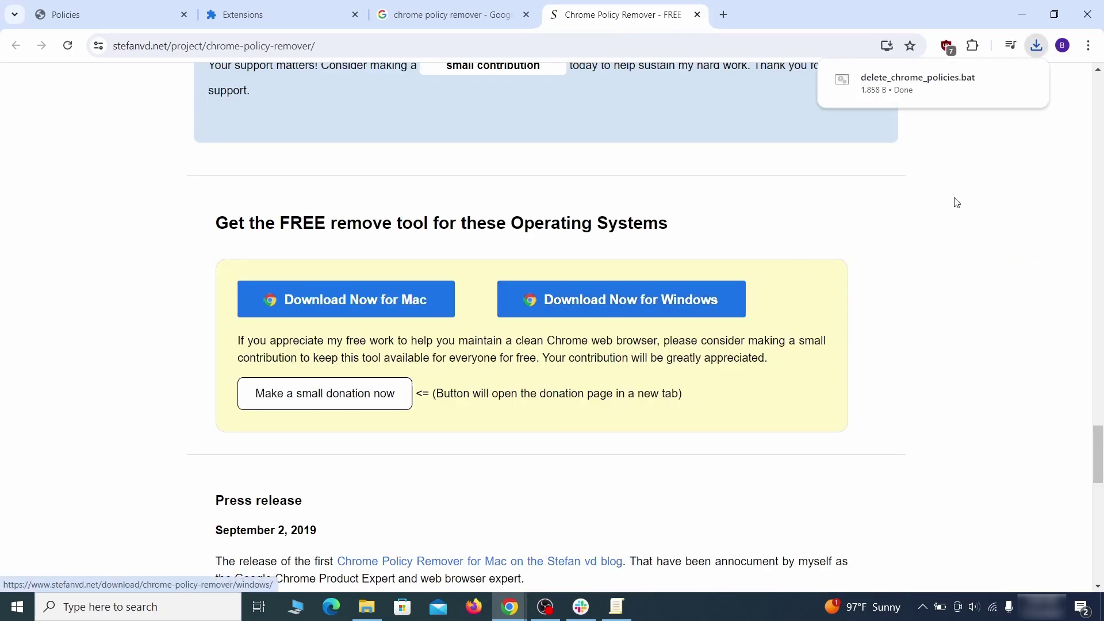
mouse_move(1034, 92)
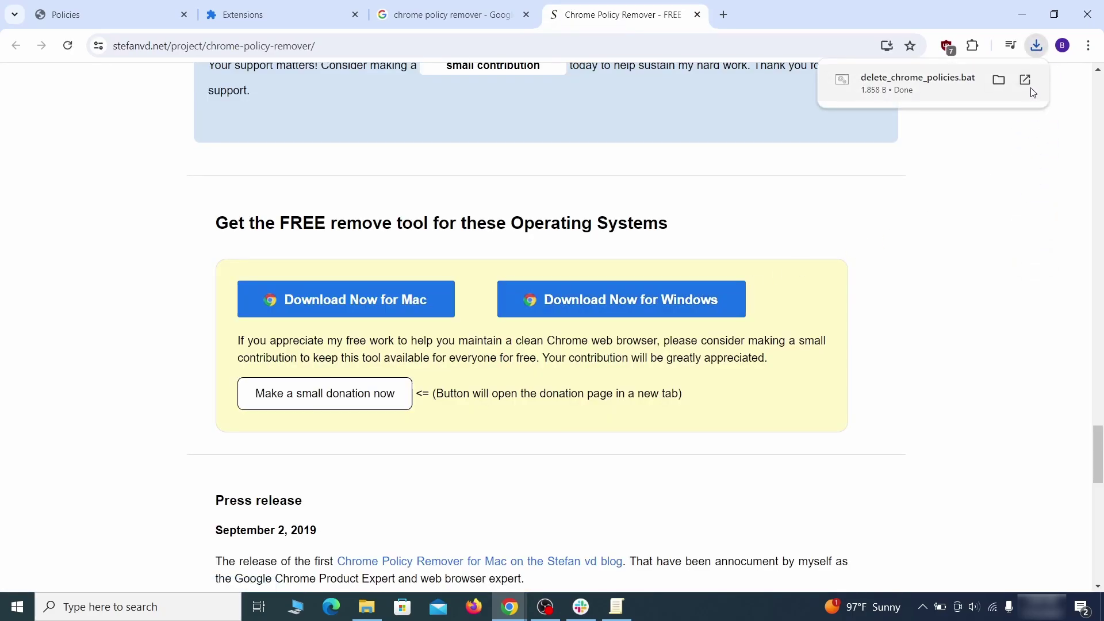
left_click(999, 81)
- Move delete_chrome_policies from Downloads onto the desktop
left_click(1024, 15)
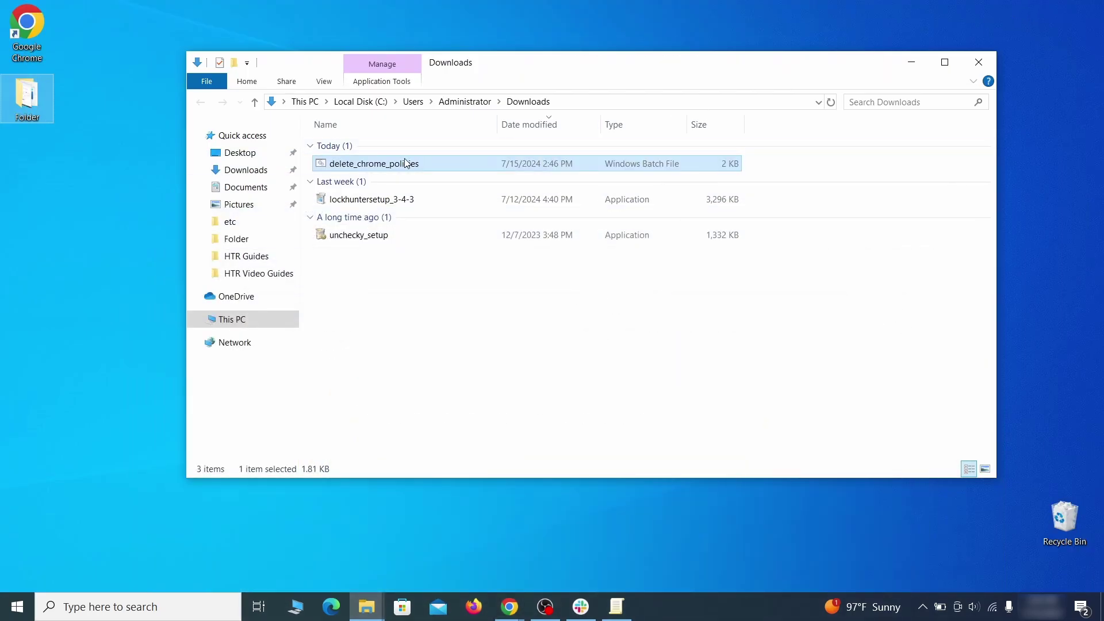
left_click_drag(406, 164, 556, 222)
left_click(981, 69)
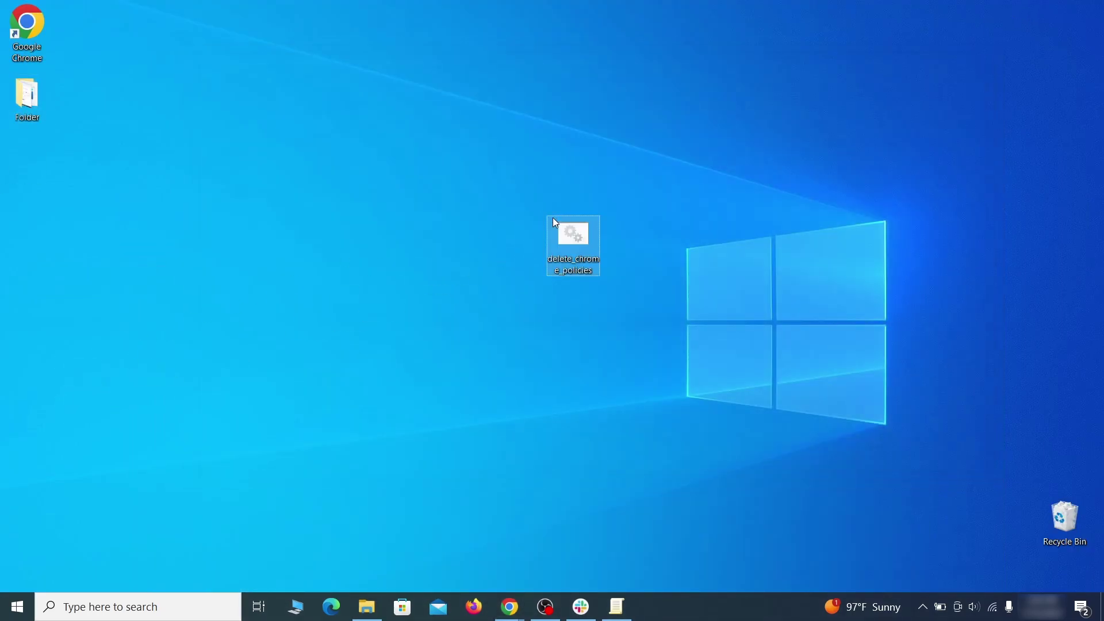
- Run delete_chrome_policies as administrator, allowing it via Run anyway, and close the finished command window
right_click(586, 241)
left_click(662, 293)
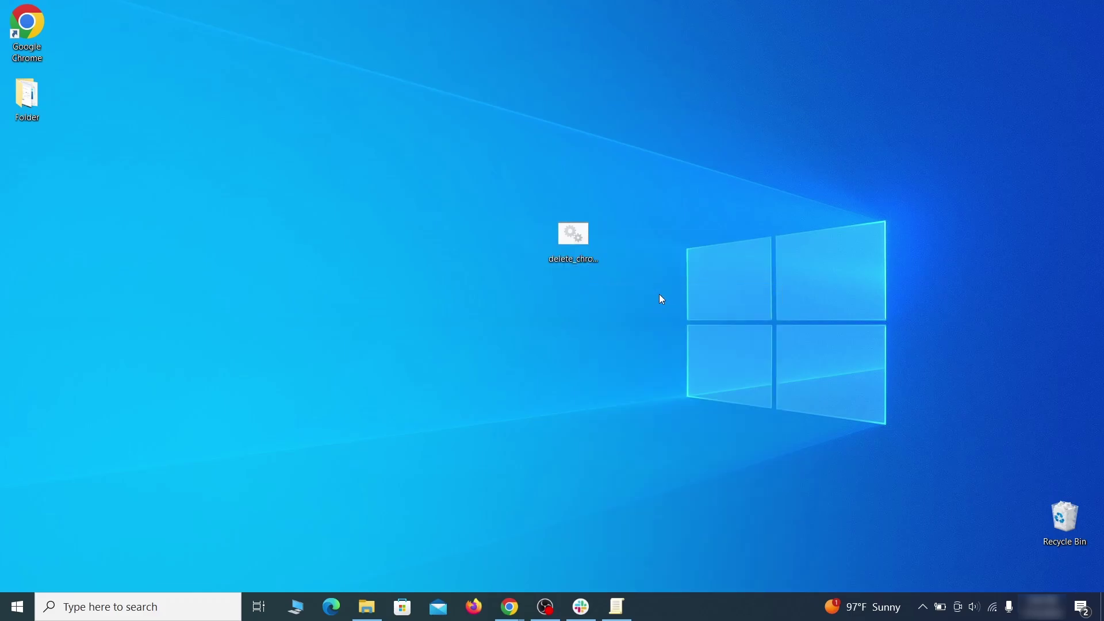
left_click(403, 200)
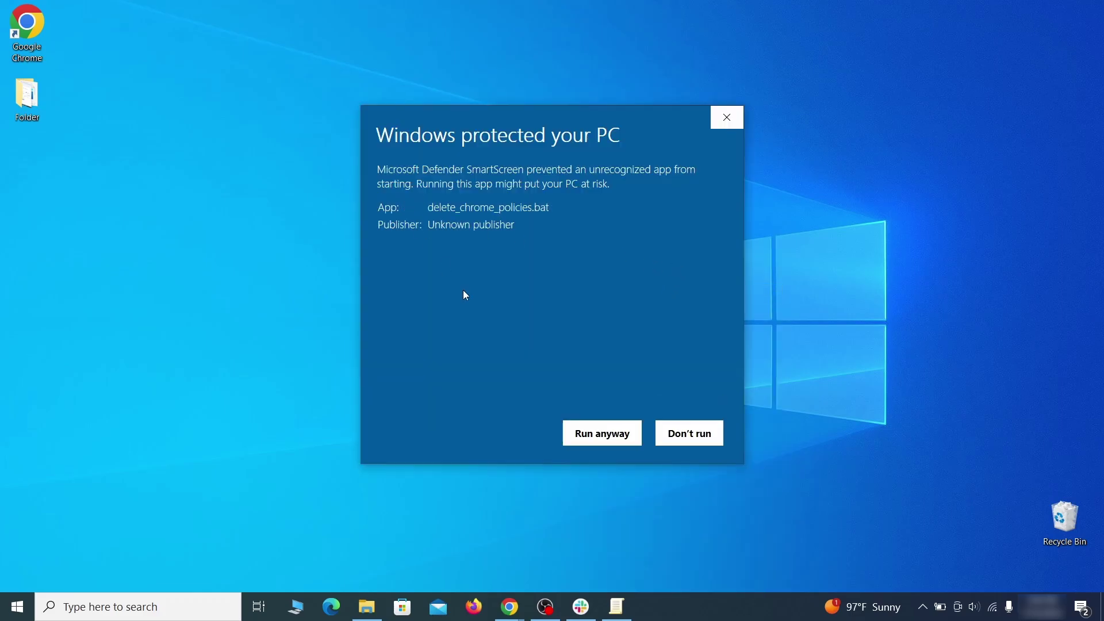
left_click(603, 437)
left_click_drag(396, 30, 583, 65)
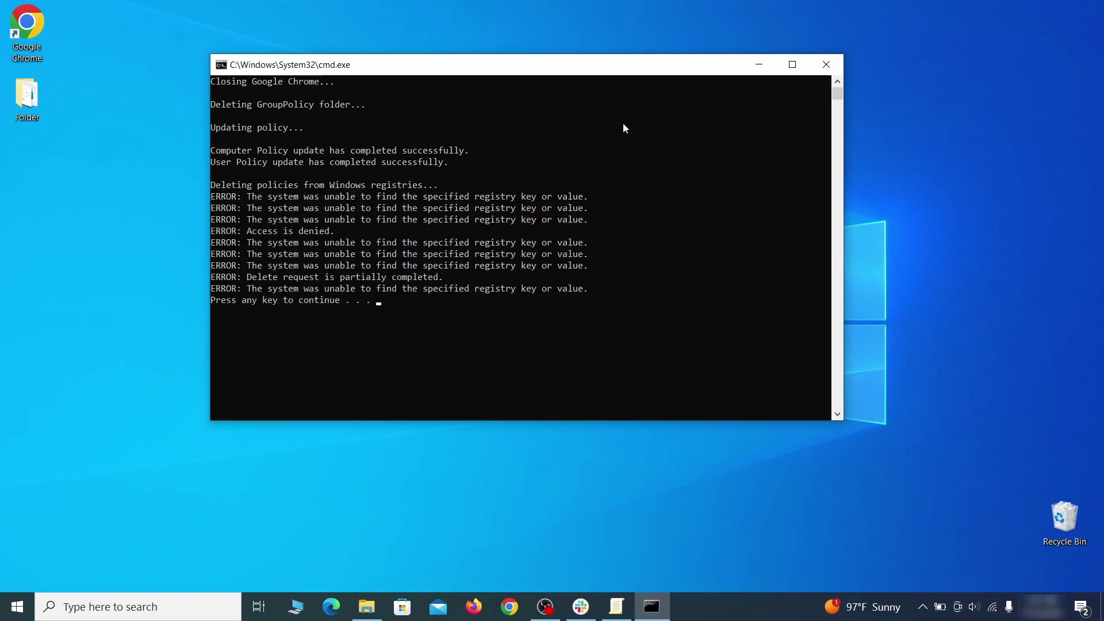
left_click(827, 64)
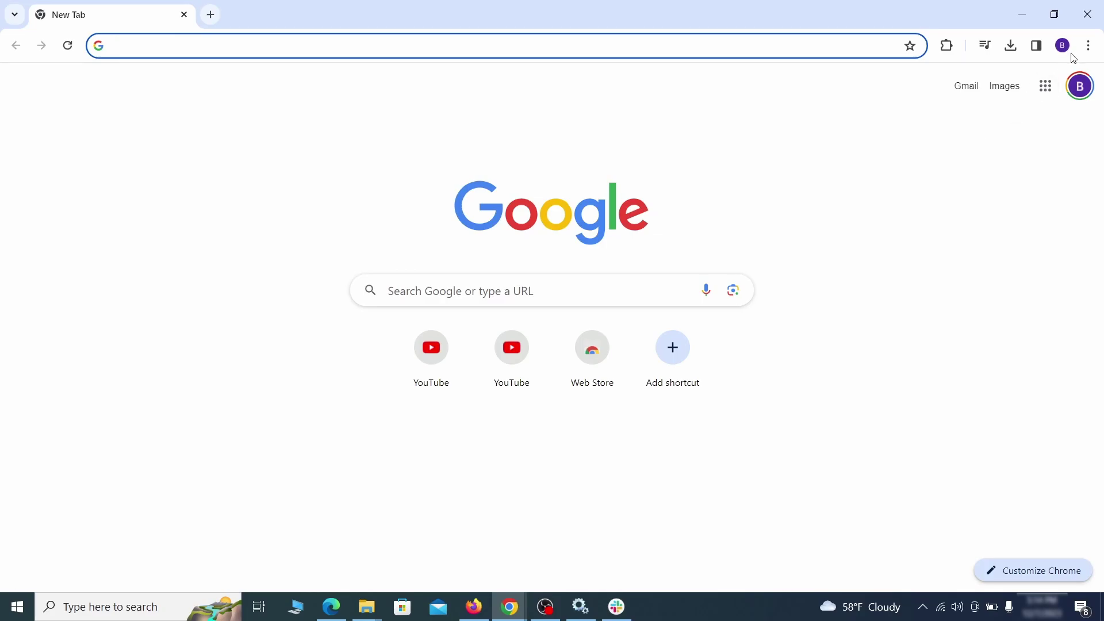
- Switch off the Add to Zola Button extension in Chrome and remove it
left_click(1089, 45)
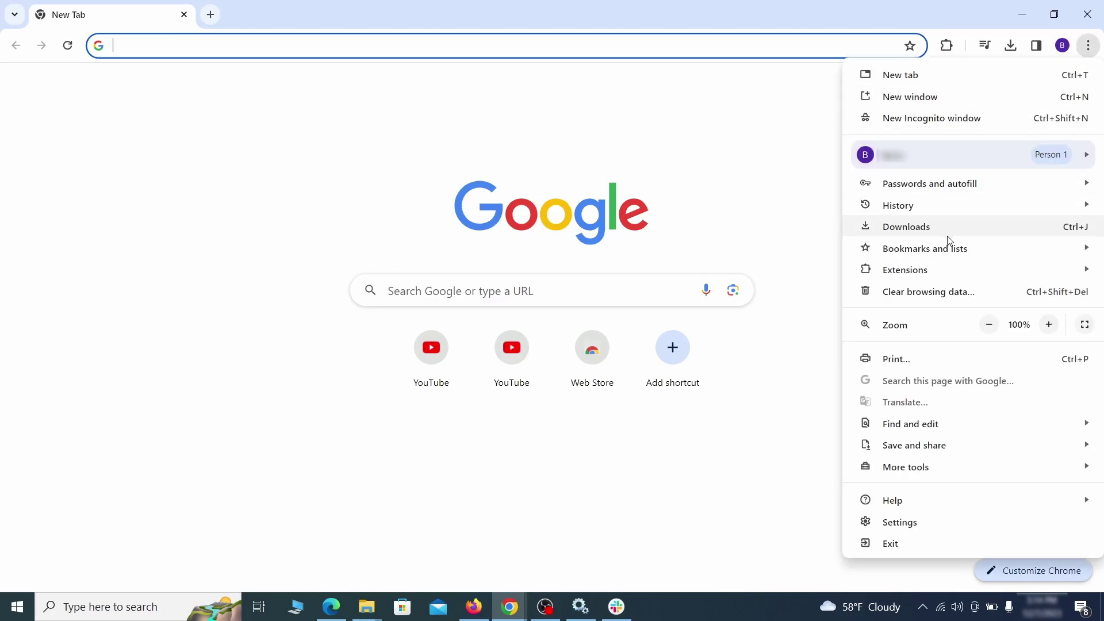
mouse_move(926, 272)
left_click(812, 272)
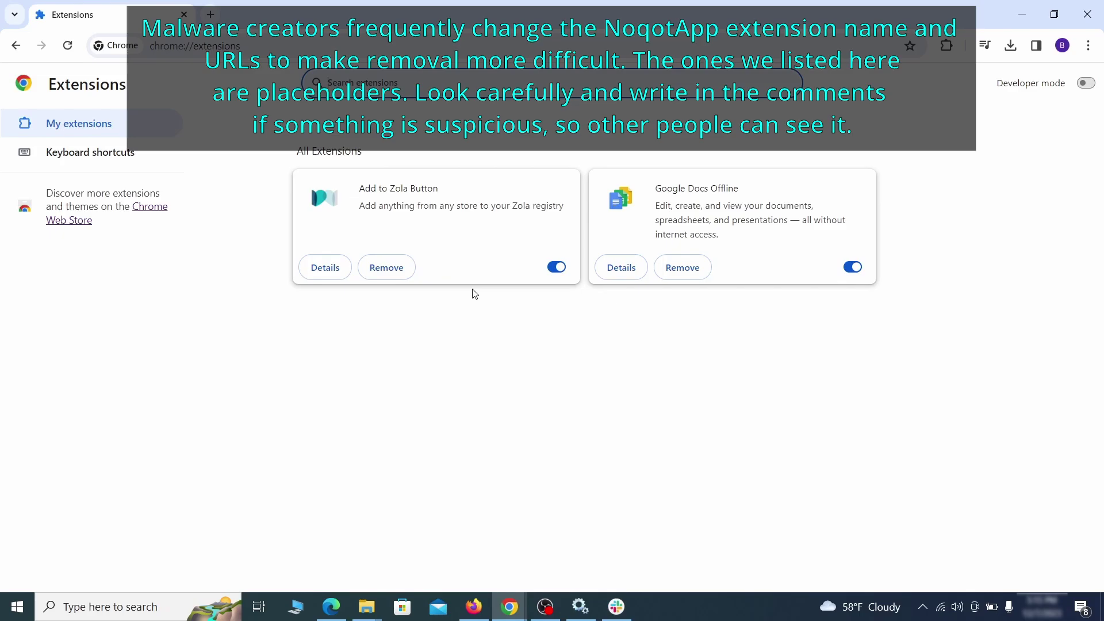
left_click(555, 267)
left_click(387, 268)
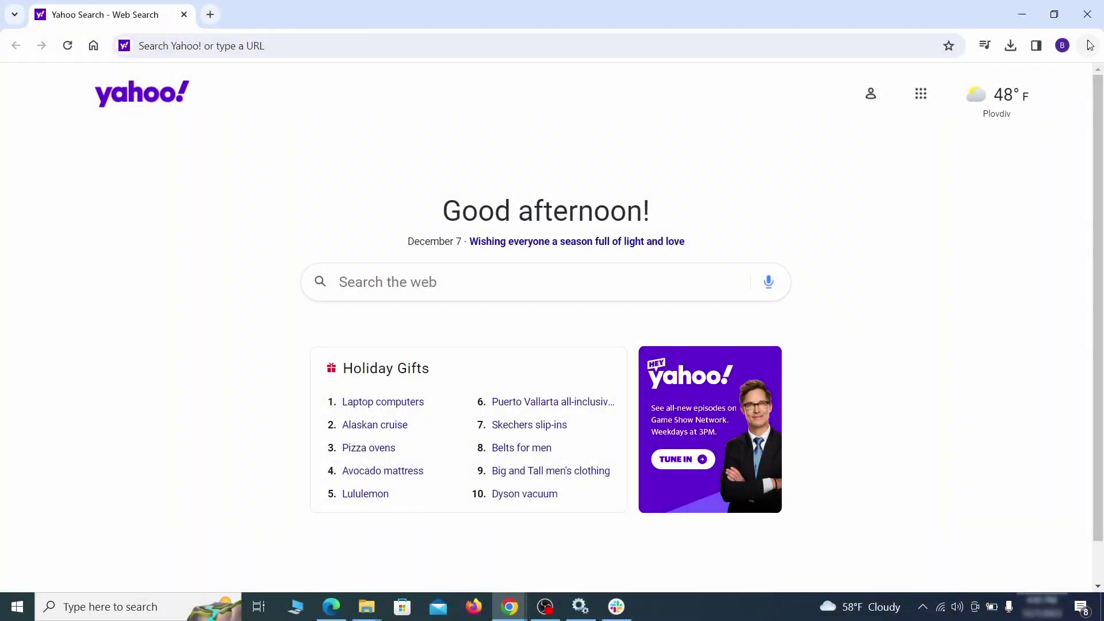
- Clear Chrome's browsing data using the advanced clearing options
left_click(1088, 45)
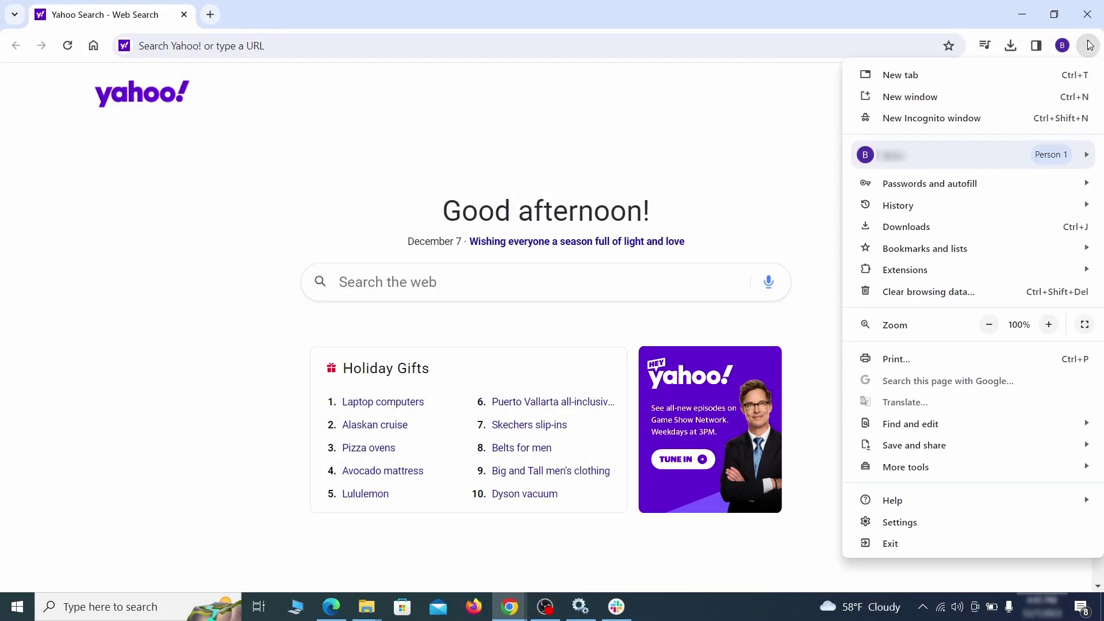
left_click(901, 523)
left_click(132, 181)
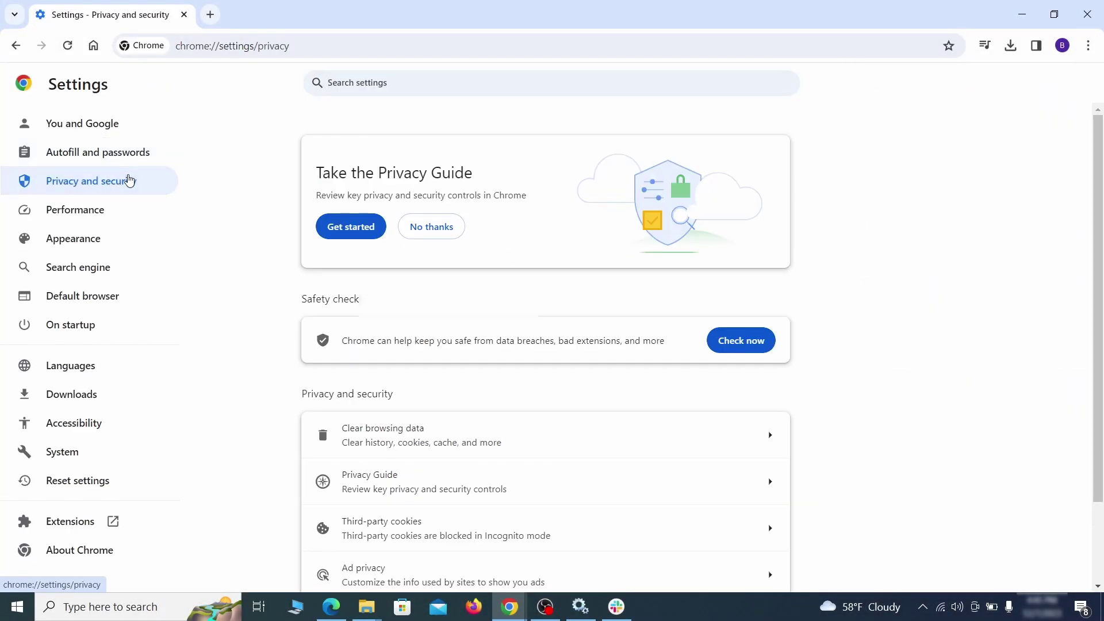
scroll(872, 377, "down", 1)
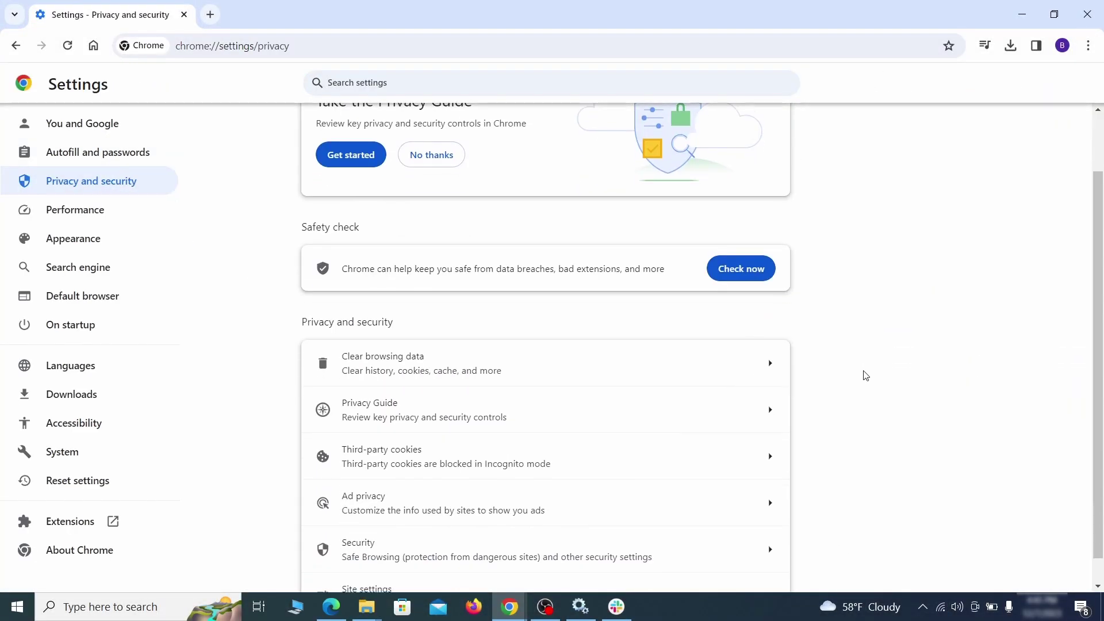
left_click(721, 371)
left_click(486, 208)
left_click(613, 207)
scroll(560, 329, "down", 2)
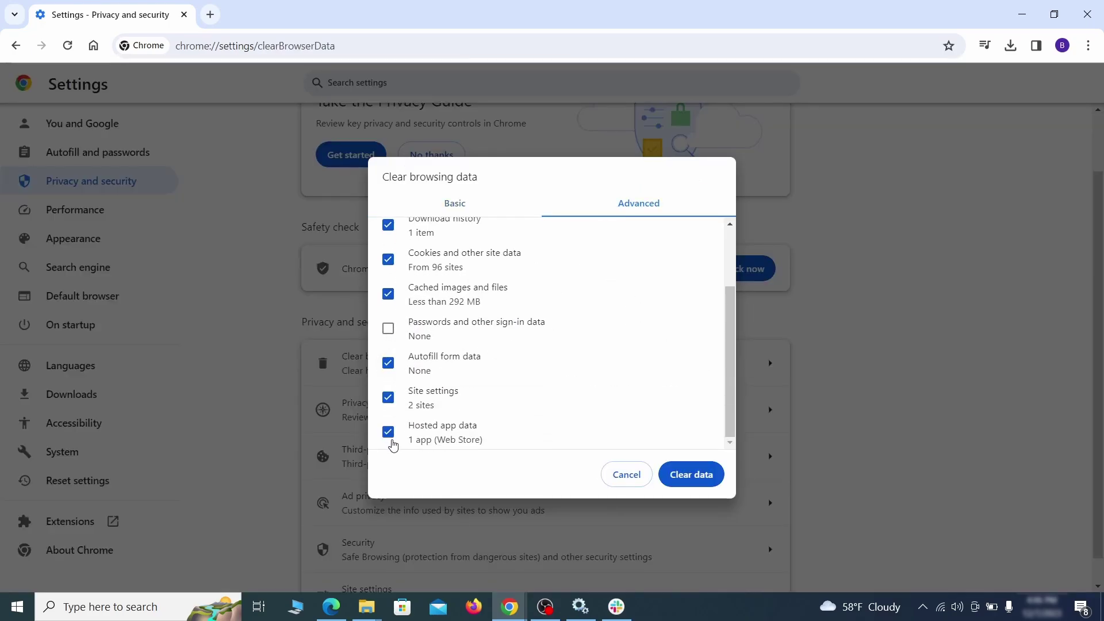
left_click(700, 480)
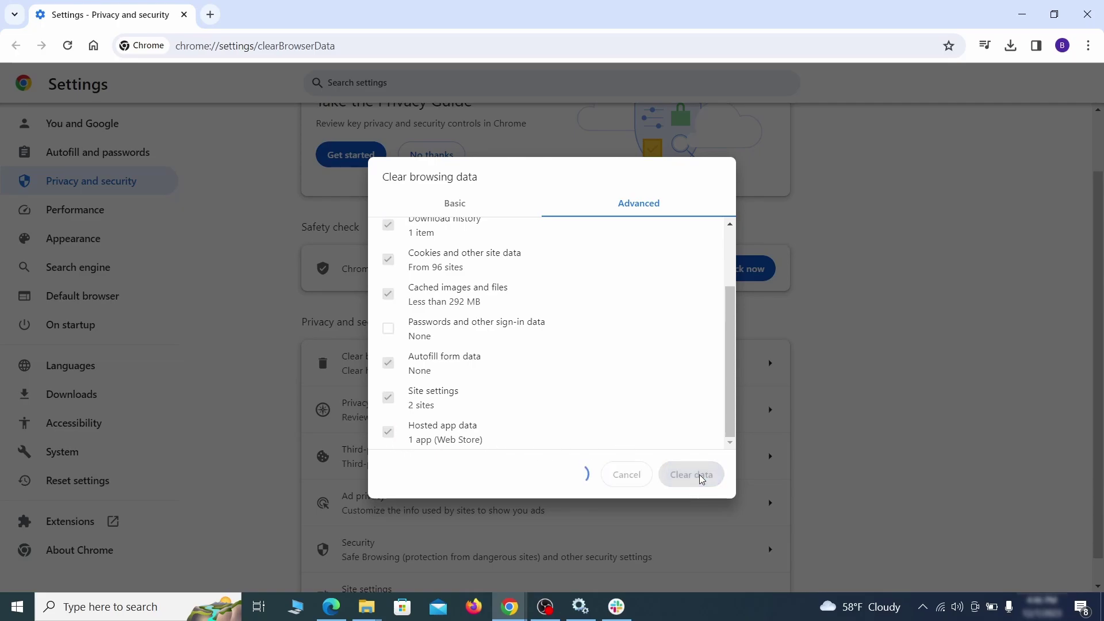
- Remove ExampleRougeURL.com's stored data and location permission in Site settings
scroll(831, 377, "down", 1)
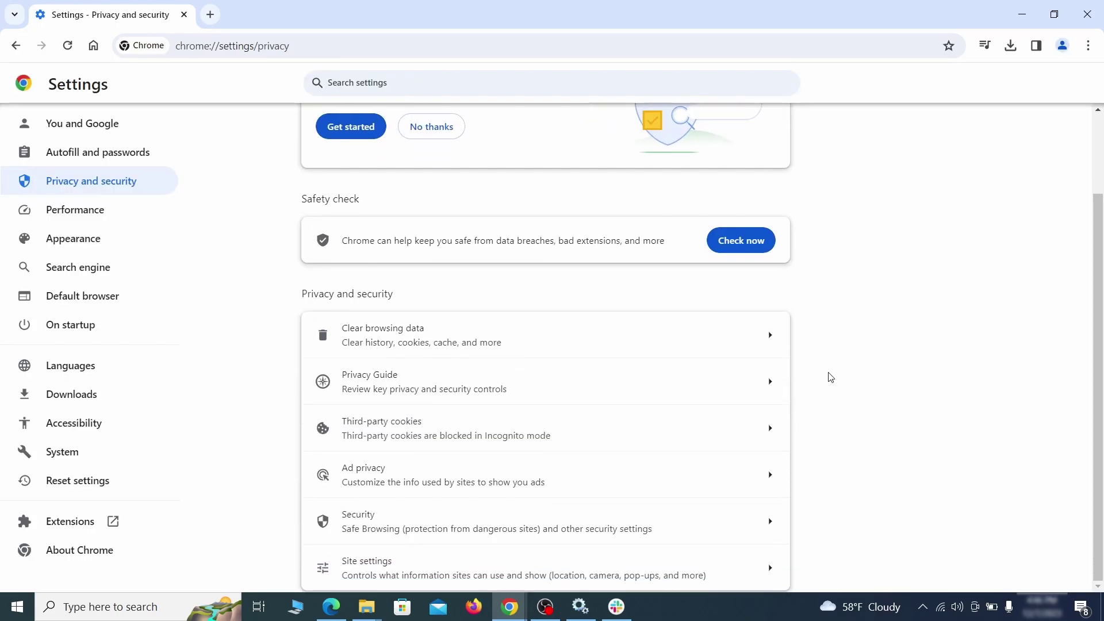
left_click(541, 562)
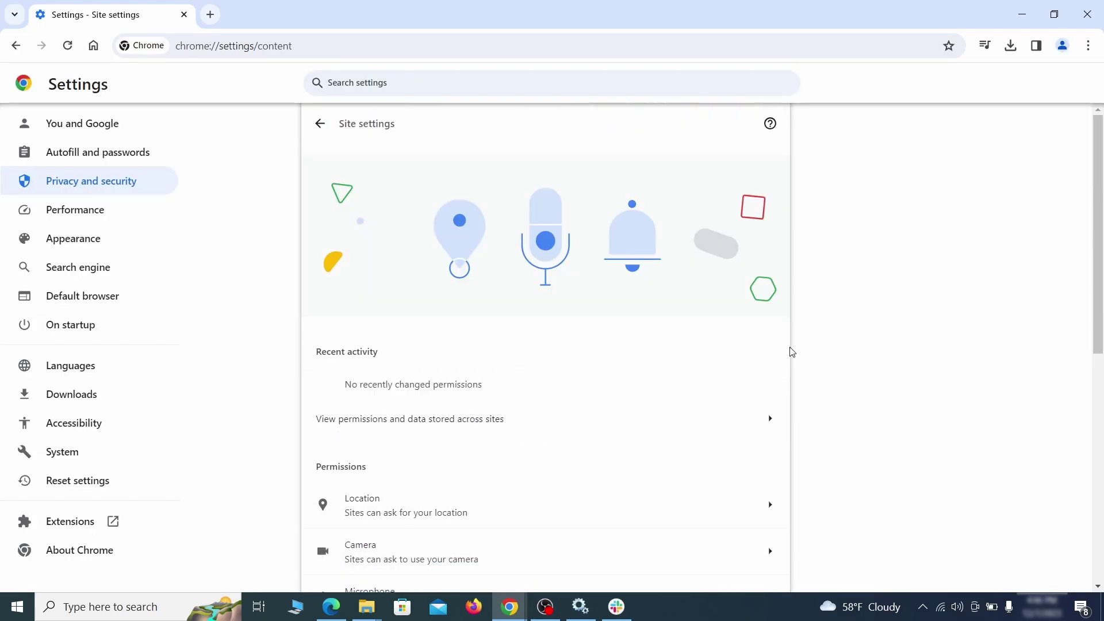
scroll(791, 351, "down", 3)
scroll(797, 344, "down", 1)
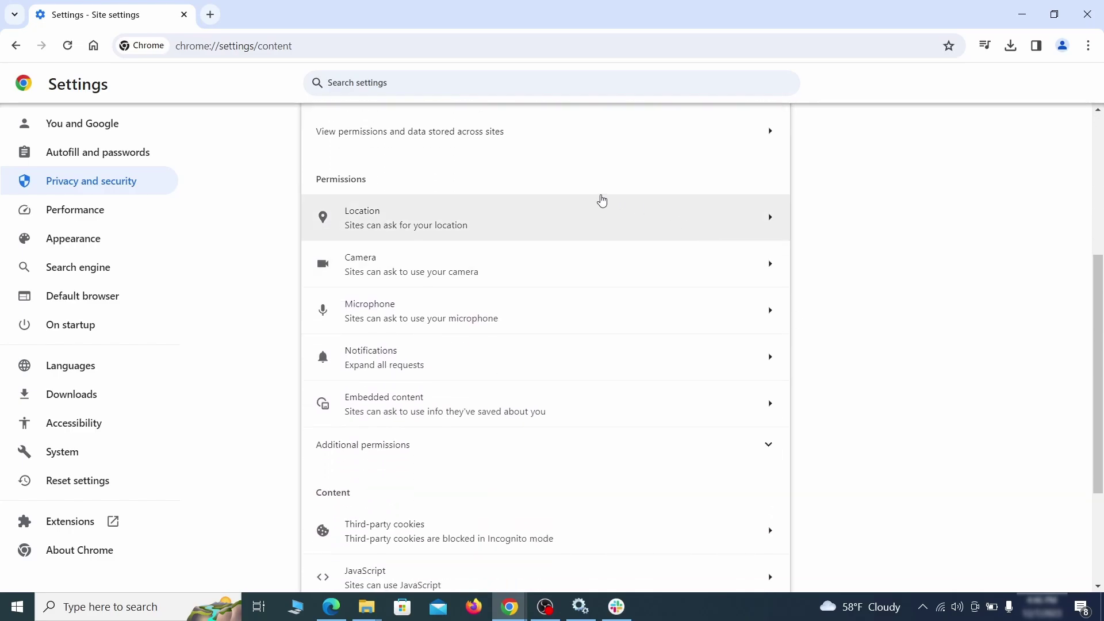
left_click(555, 229)
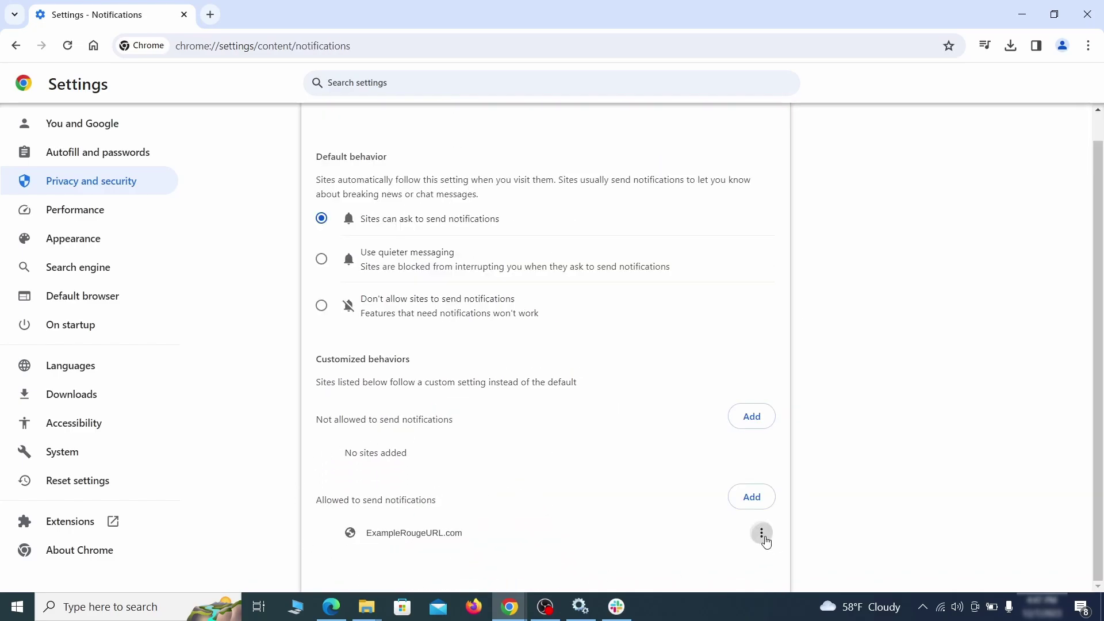
left_click(762, 535)
left_click(728, 528)
key("alt+Left")
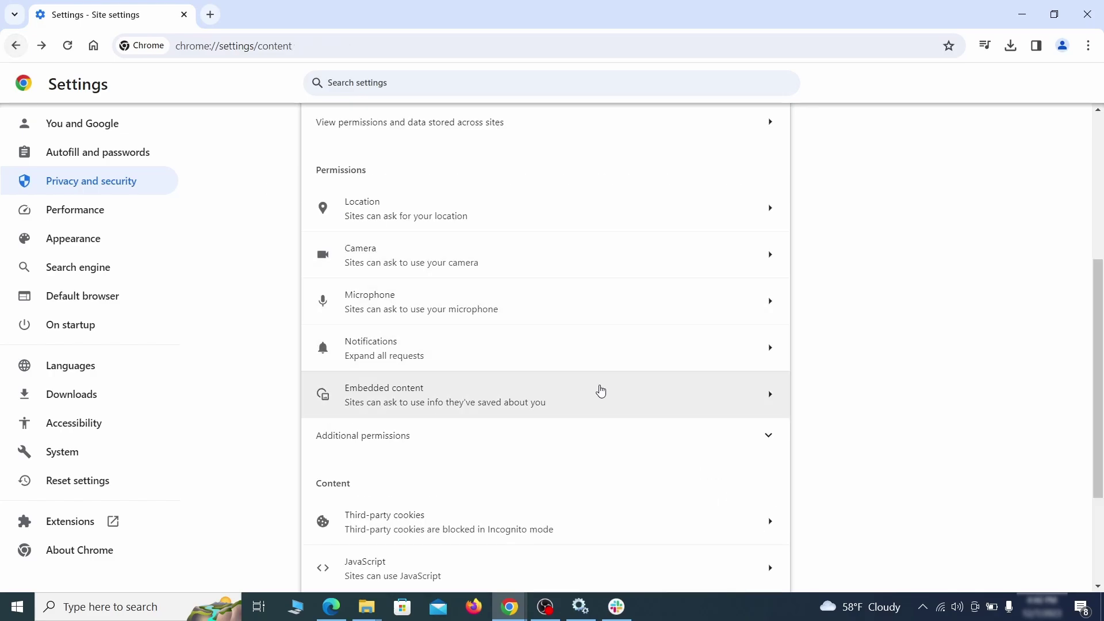
- Delete ExampleRougeURL.com from the sites allowed to use third-party cookies
scroll(598, 389, "down", 3)
left_click(592, 387)
scroll(606, 426, "down", 5)
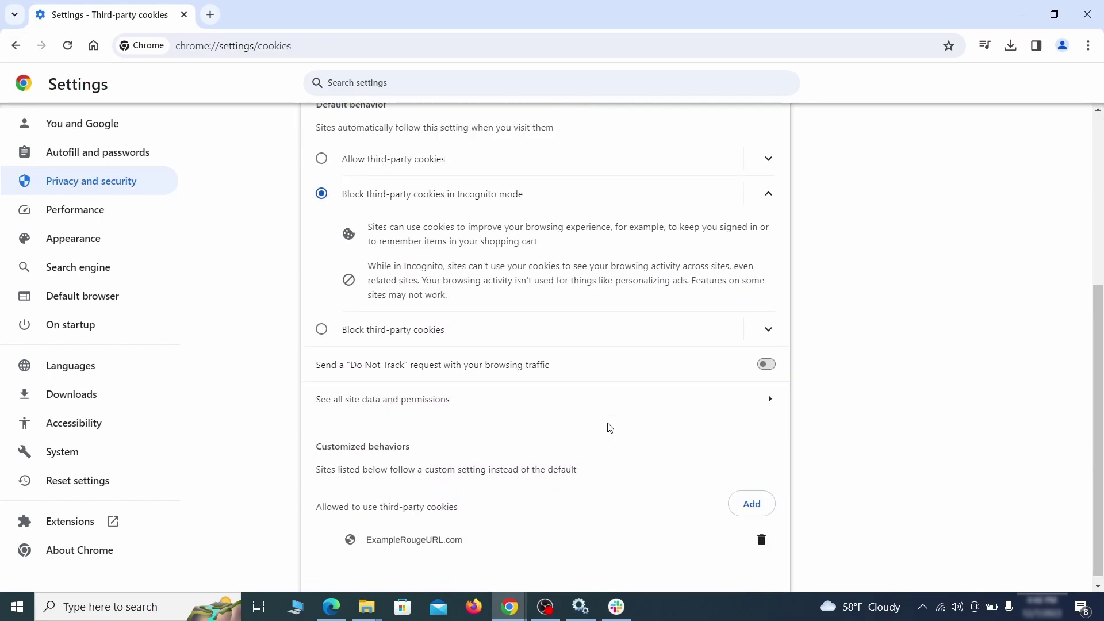
left_click(762, 540)
key("alt+Left")
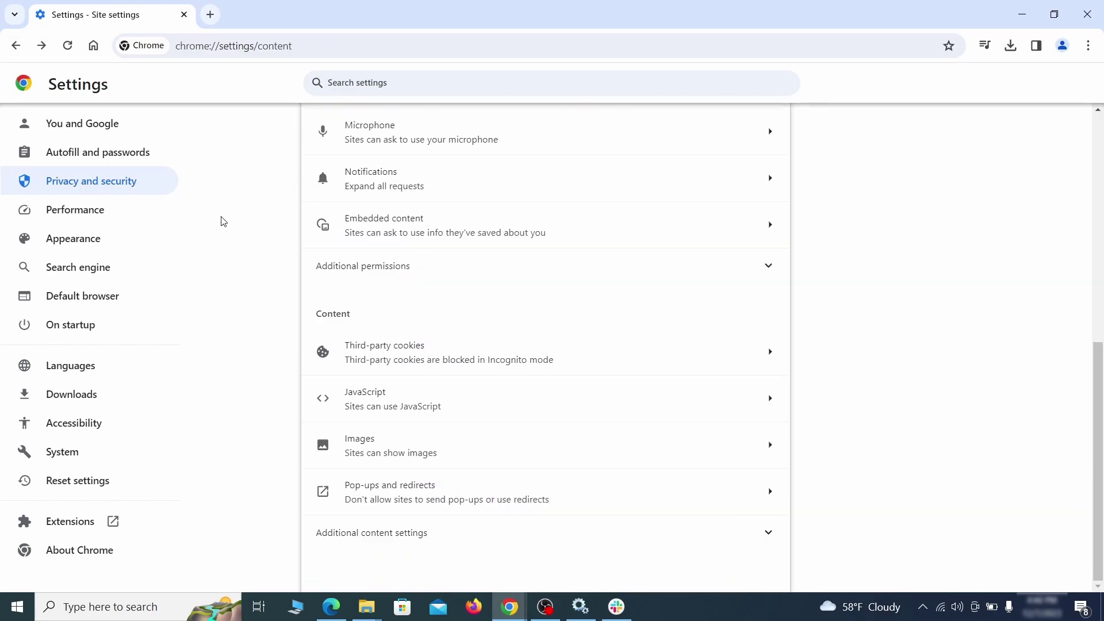
- Clear the rogue ExampleRougeURL.com home page address in Chrome's Appearance settings
left_click(150, 242)
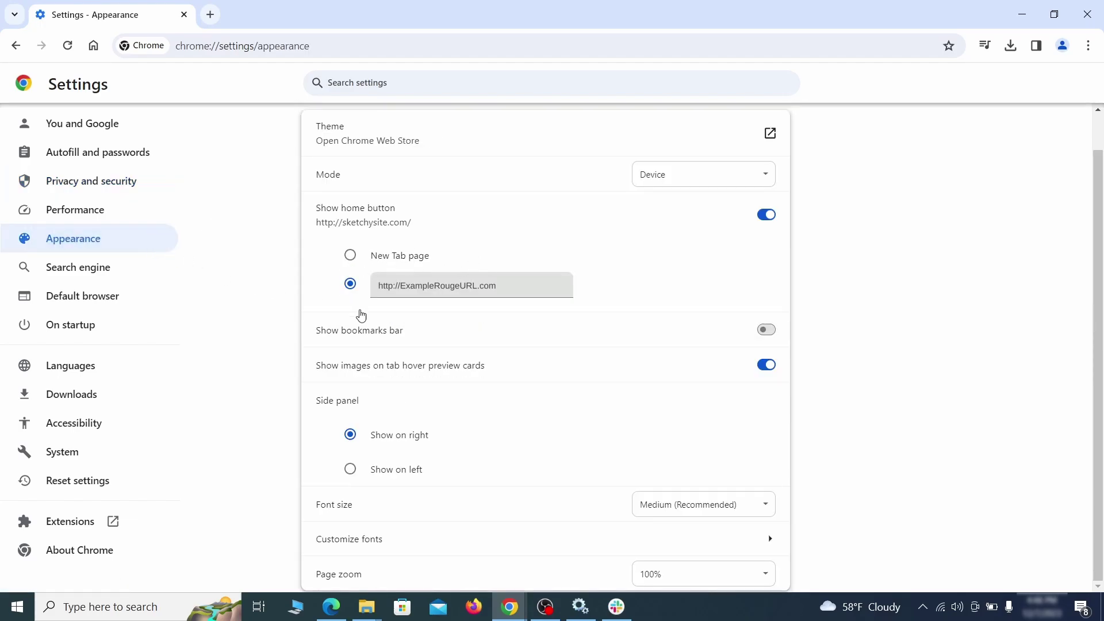
left_click(362, 286)
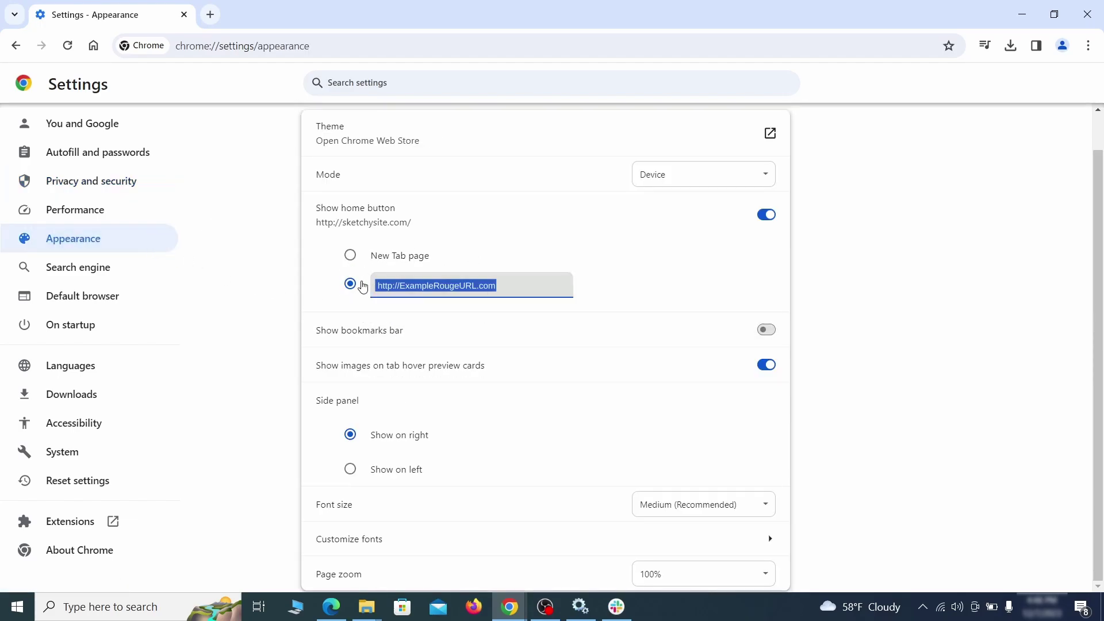
key("BackSpace")
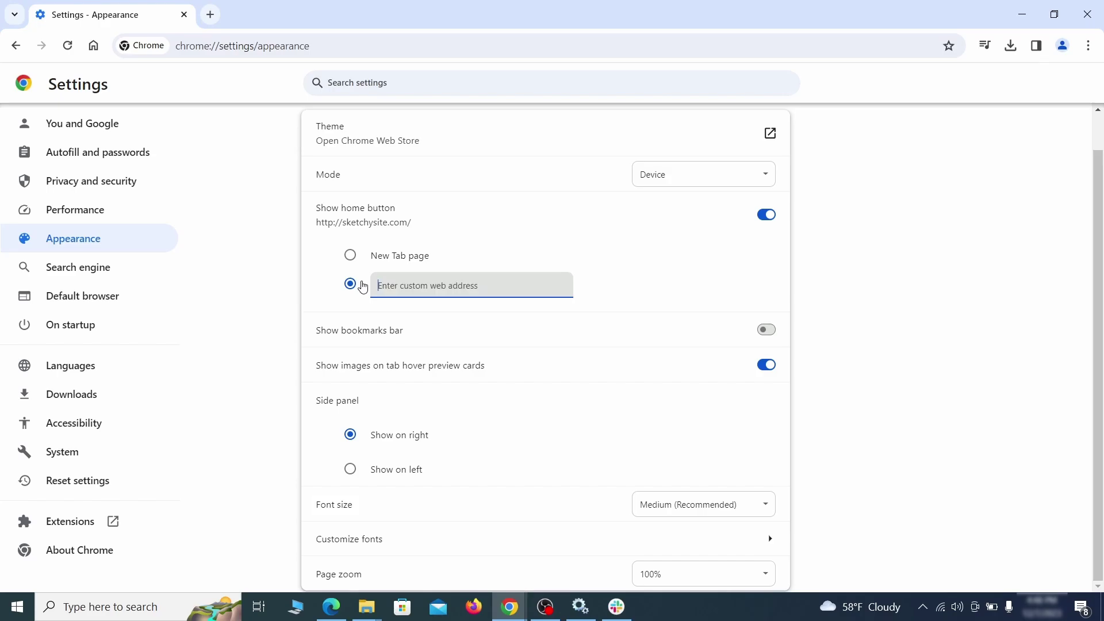
- Make Google Chrome's address-bar search engine
left_click(117, 270)
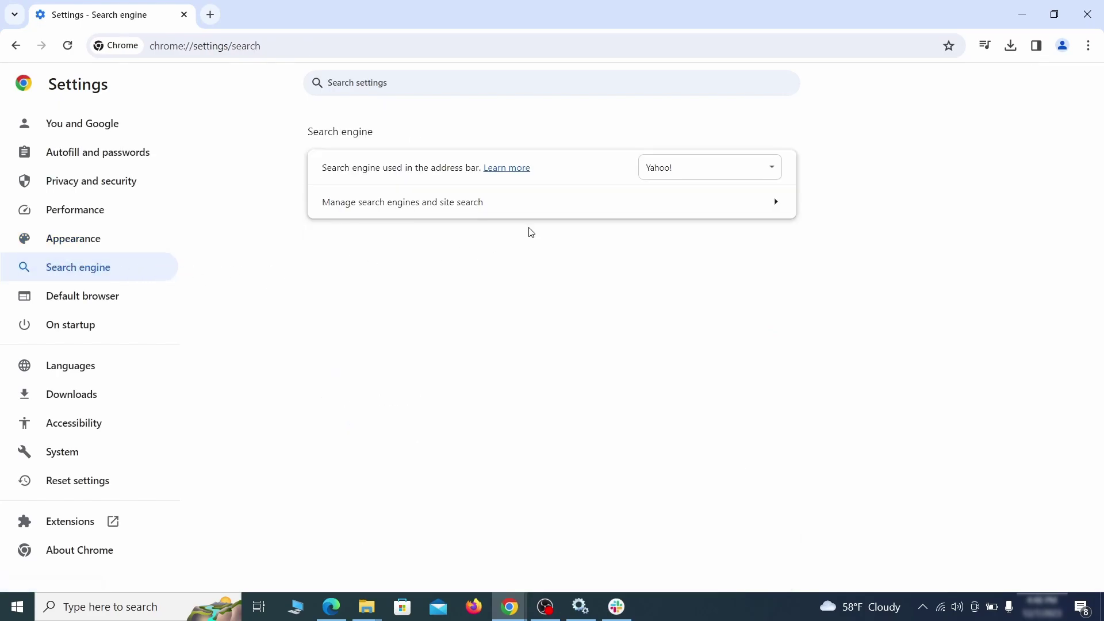
left_click(735, 172)
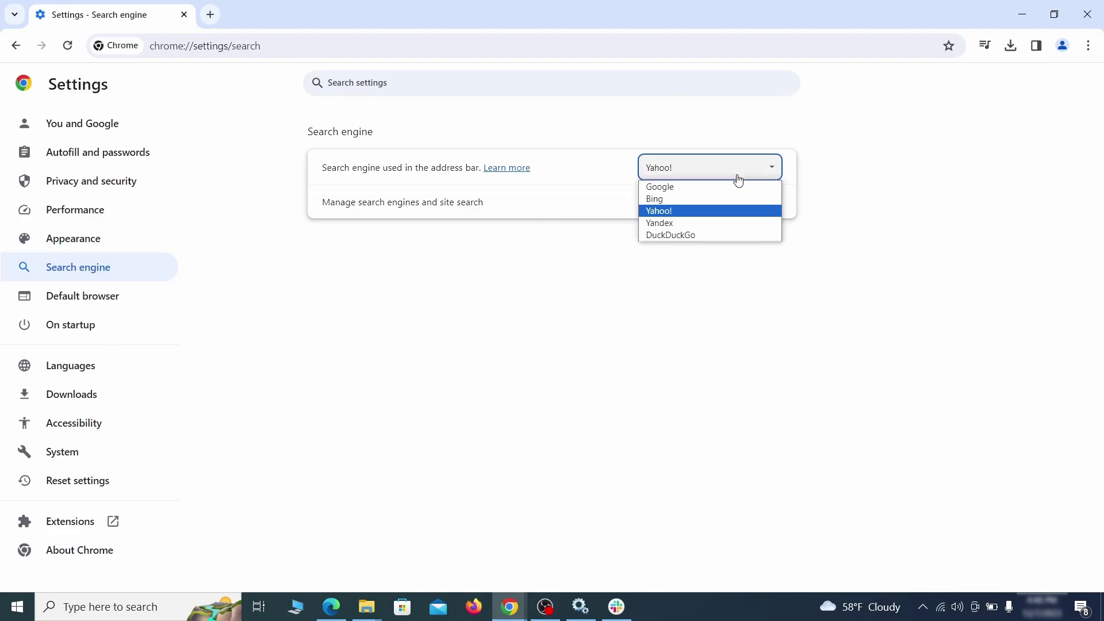
left_click(734, 185)
- Delete the ExampleRougeURL.com site search shortcut and bring up options for the rogue startup page
left_click(710, 214)
scroll(710, 298, "down", 7)
left_click(765, 353)
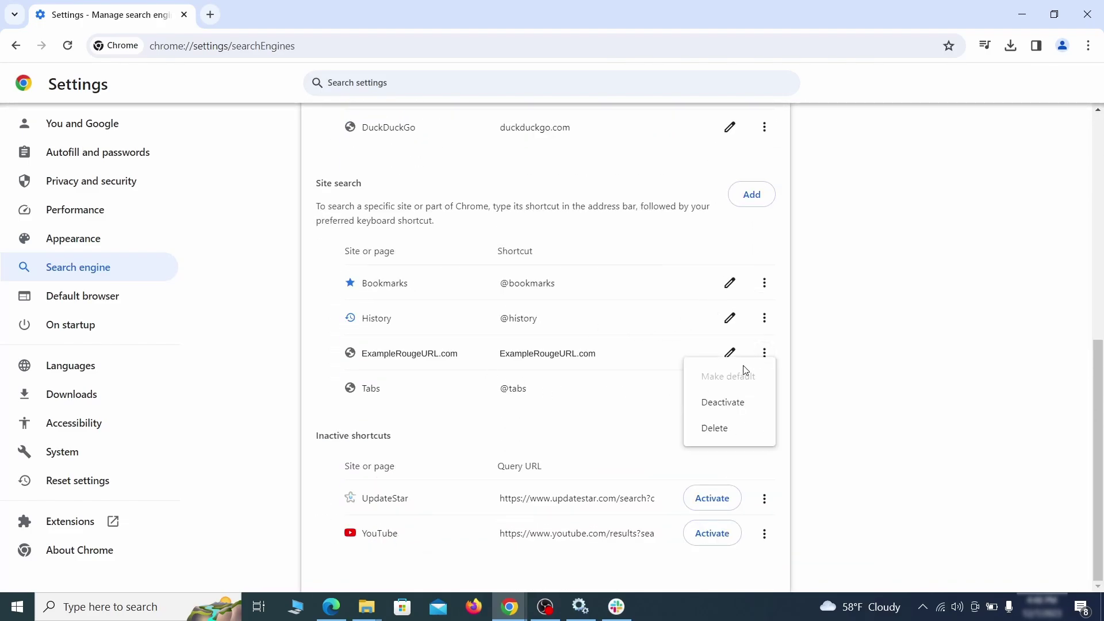
left_click(716, 430)
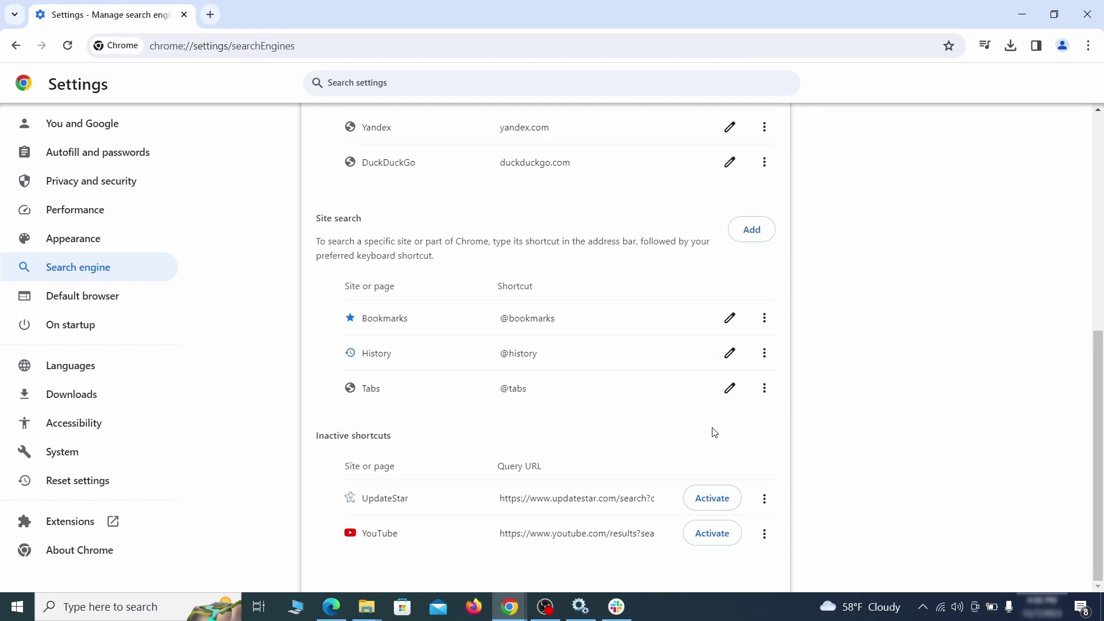
left_click(86, 323)
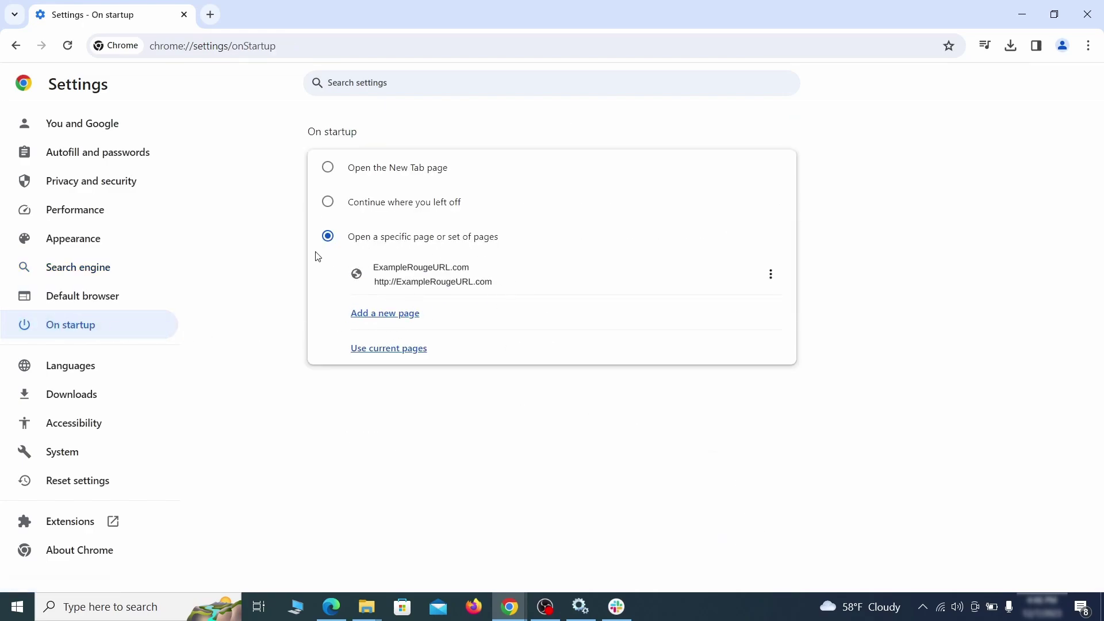
left_click(771, 275)
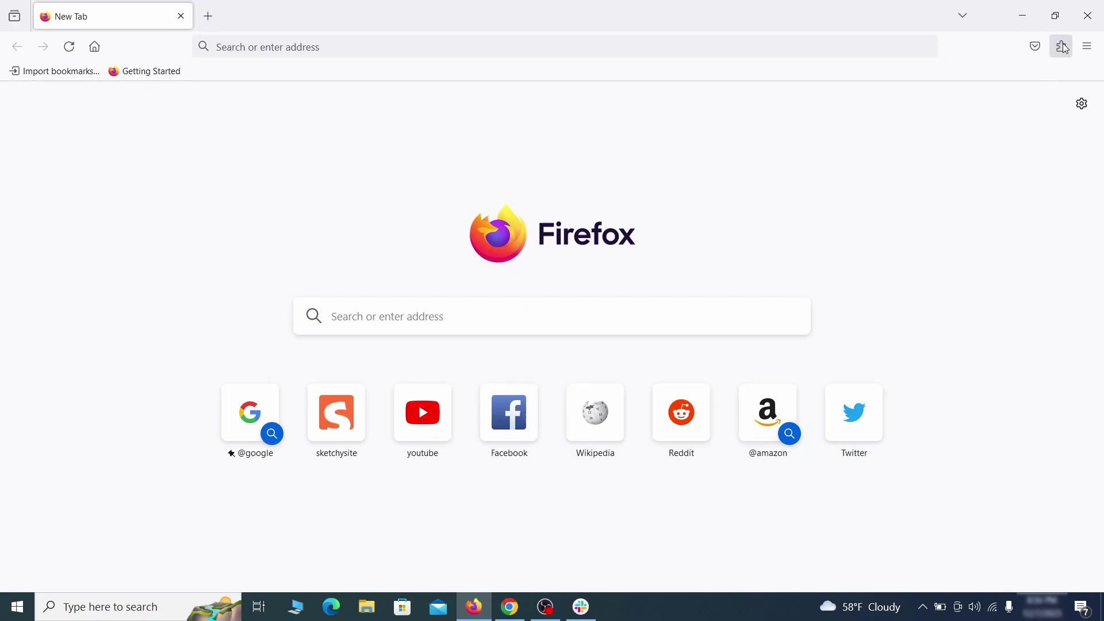
- Disable and remove the Contenu+ add-on in Firefox, then open the ≡ menu for Settings
left_click(1063, 47)
left_click(929, 189)
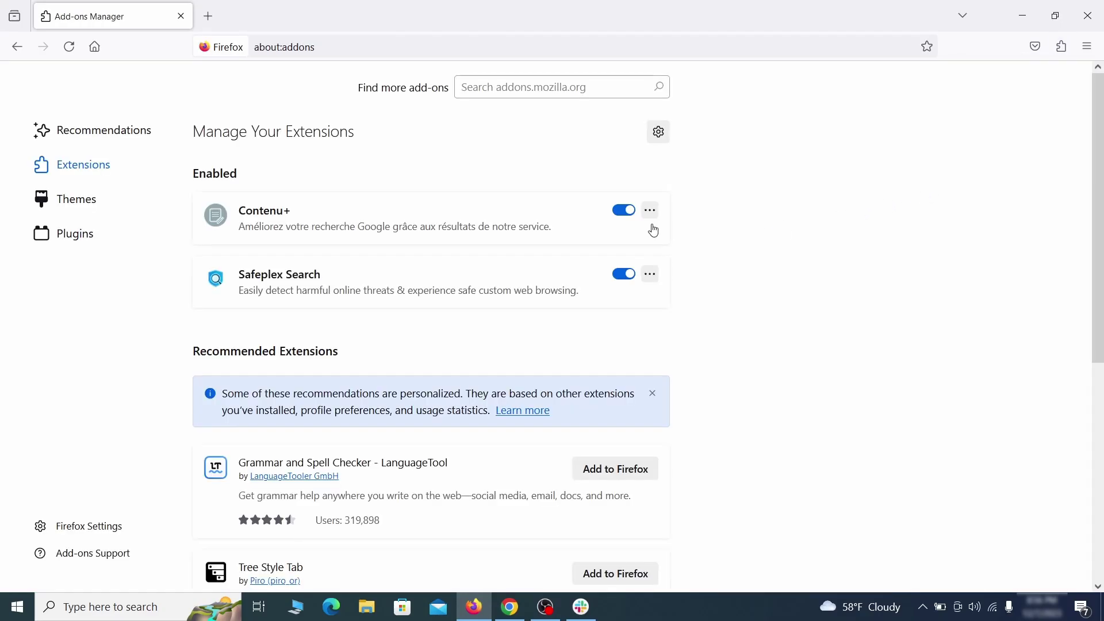
left_click(624, 210)
left_click(651, 210)
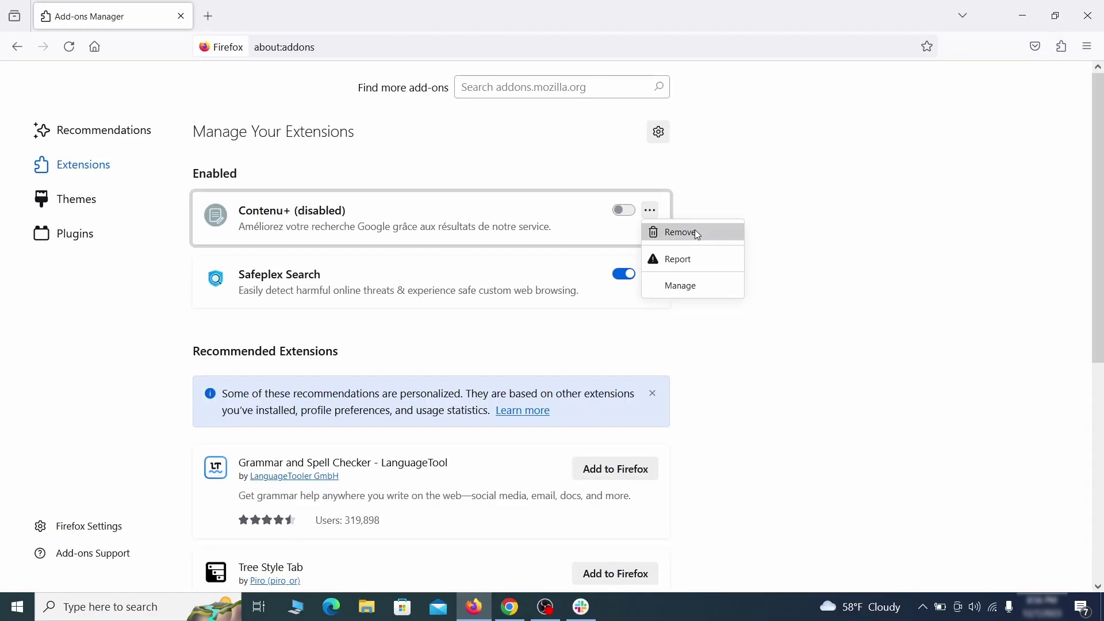
left_click(697, 234)
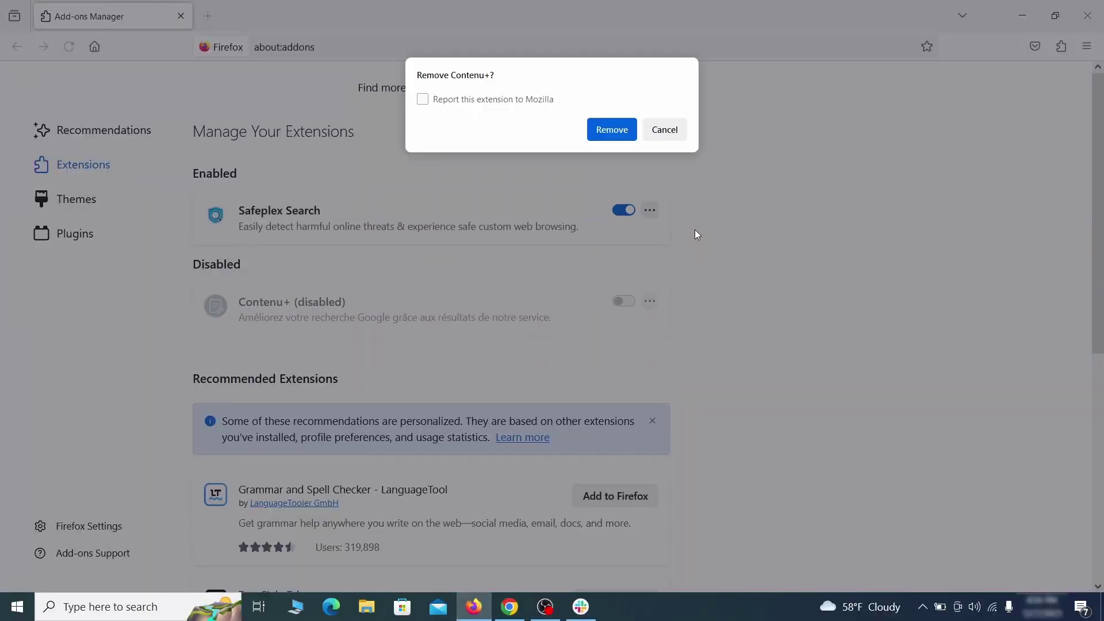
left_click(611, 129)
left_click(1087, 51)
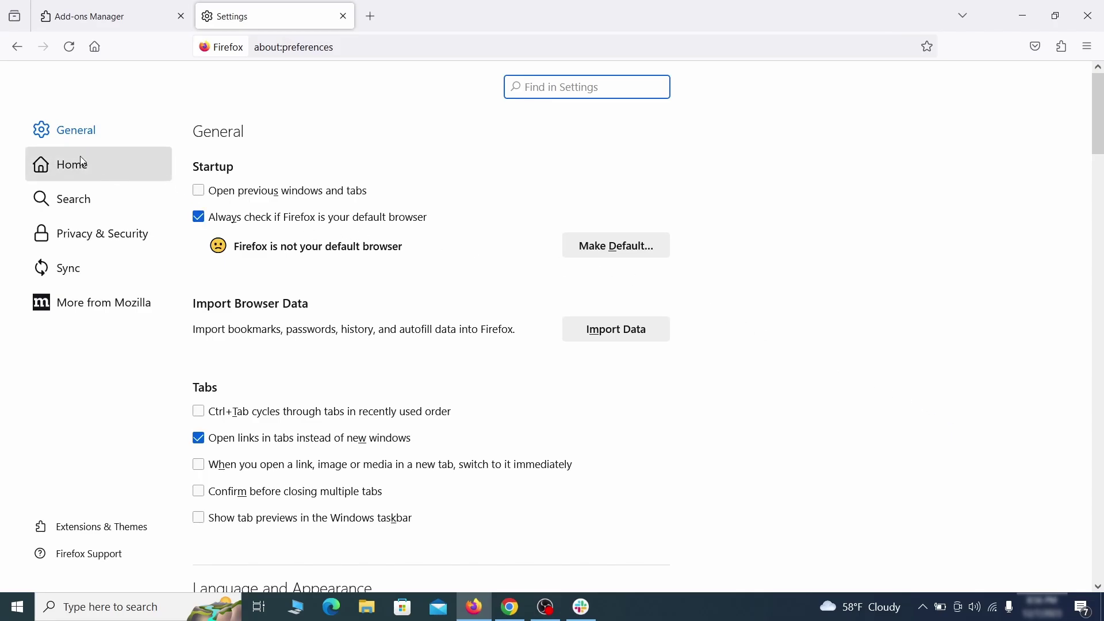
- Clear the ExampleRougeURL.com custom homepage address in Firefox's Home settings
left_click(82, 165)
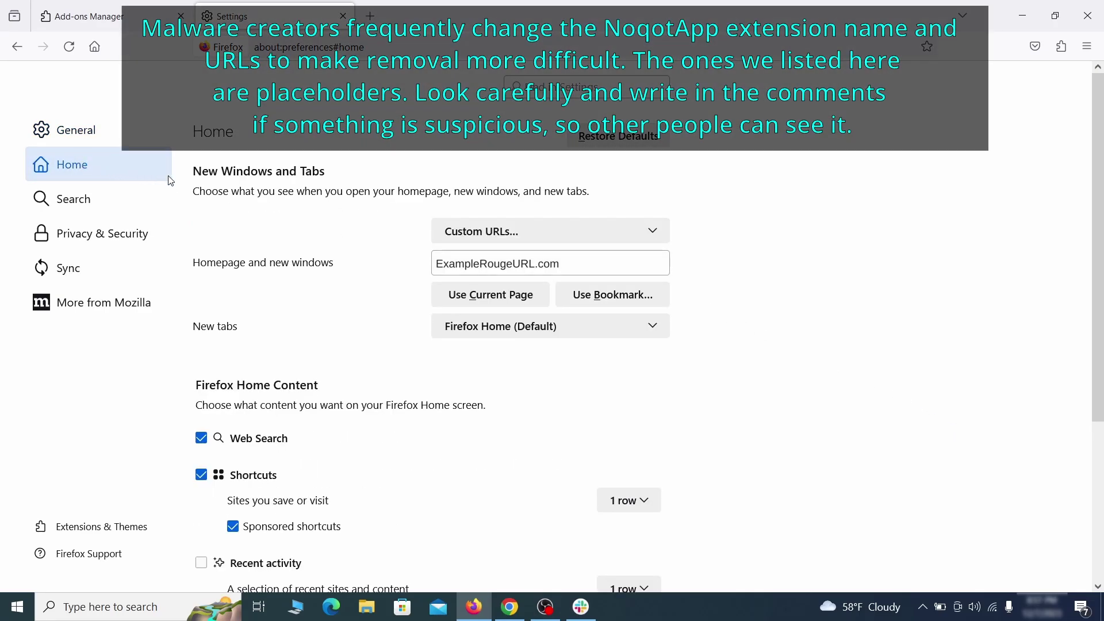
triple_click(557, 263)
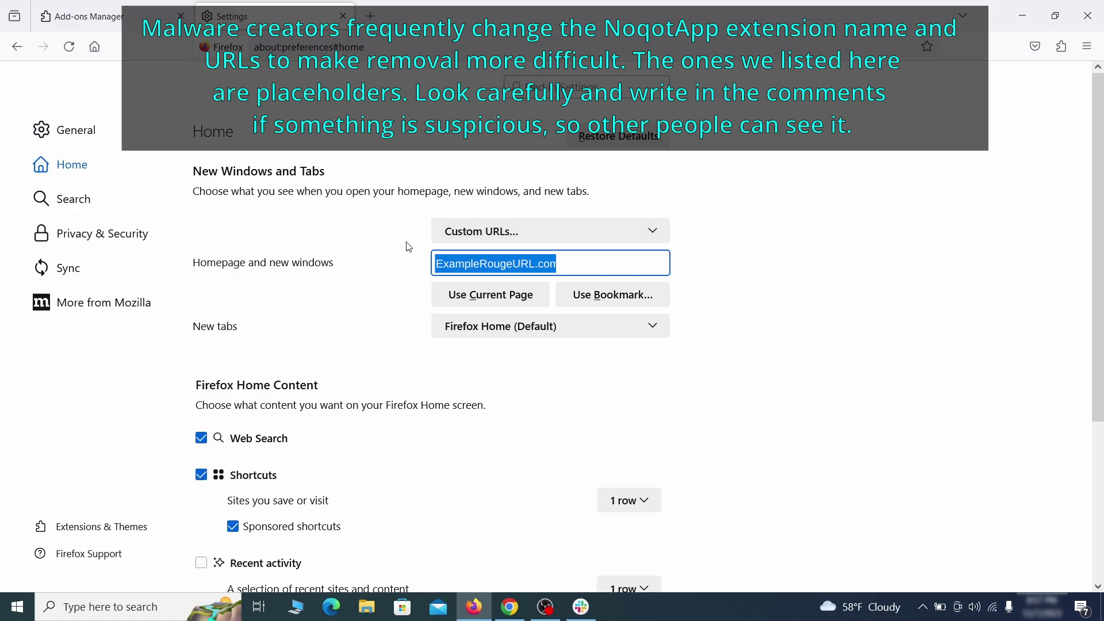
key("BackSpace")
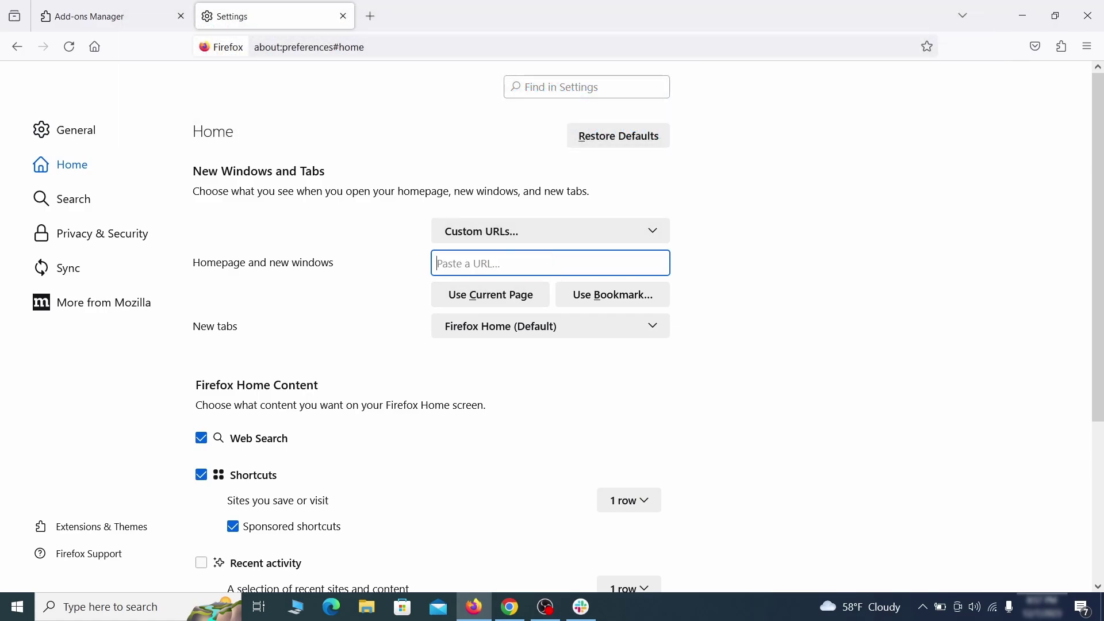
- Set Google as Firefox's default search engine
left_click(79, 200)
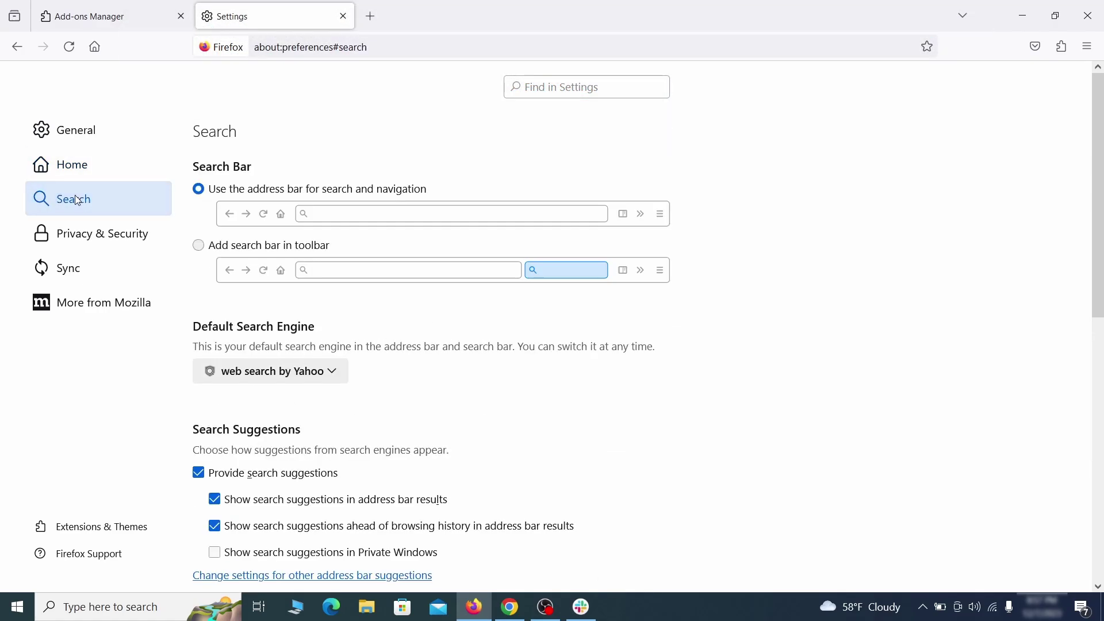
scroll(370, 305, "down", 2)
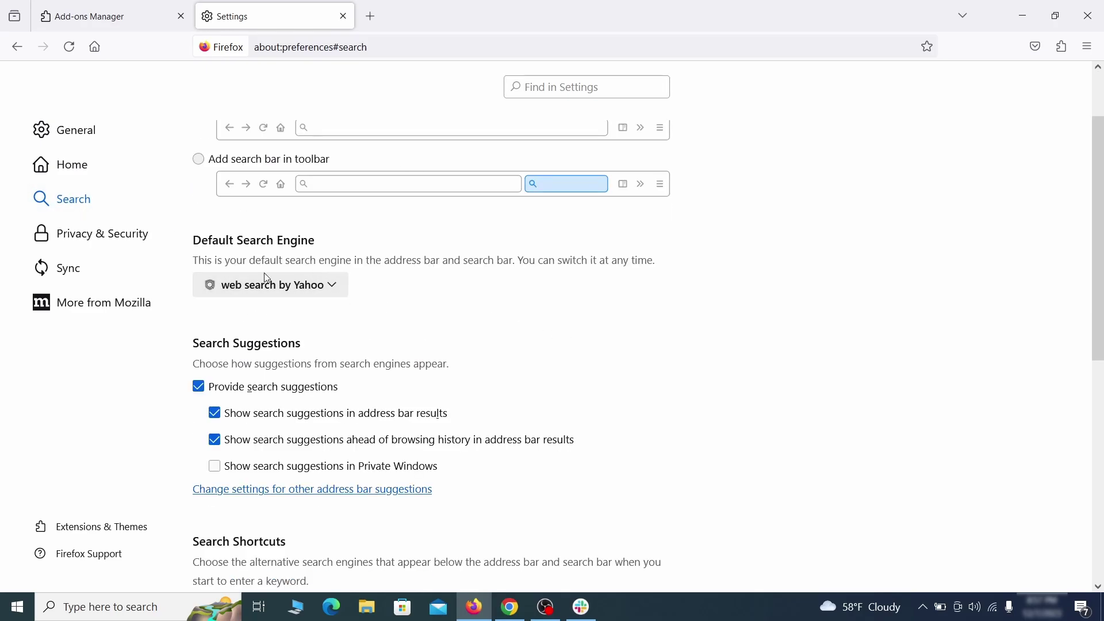
left_click(327, 291)
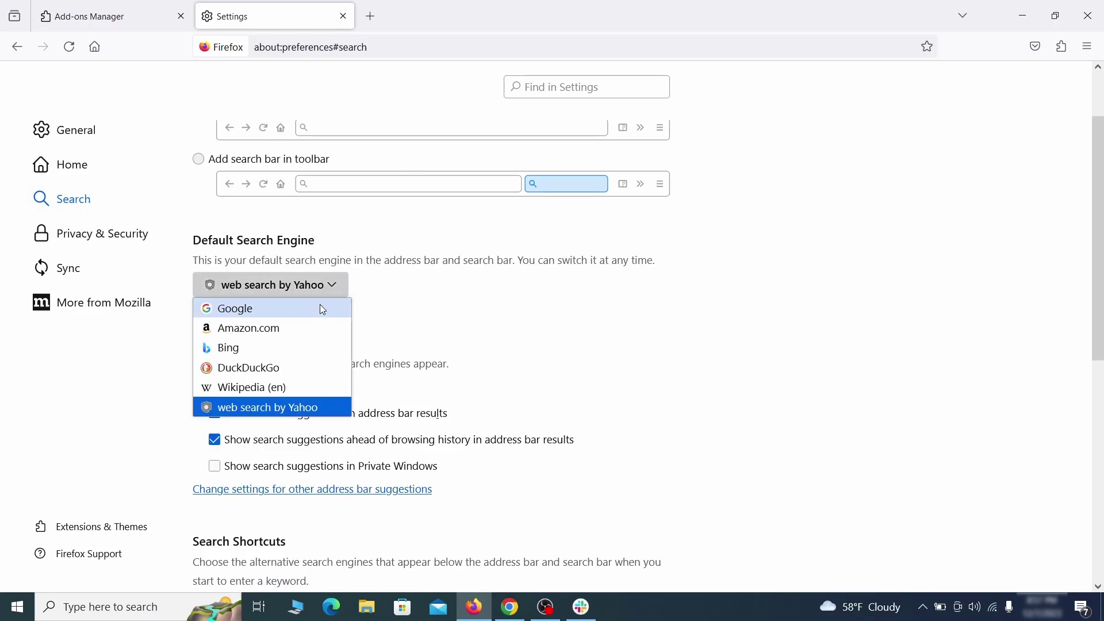
left_click(320, 308)
- Remove web search by Yahoo from the Search Shortcuts list
scroll(540, 321, "down", 4)
scroll(551, 319, "down", 2)
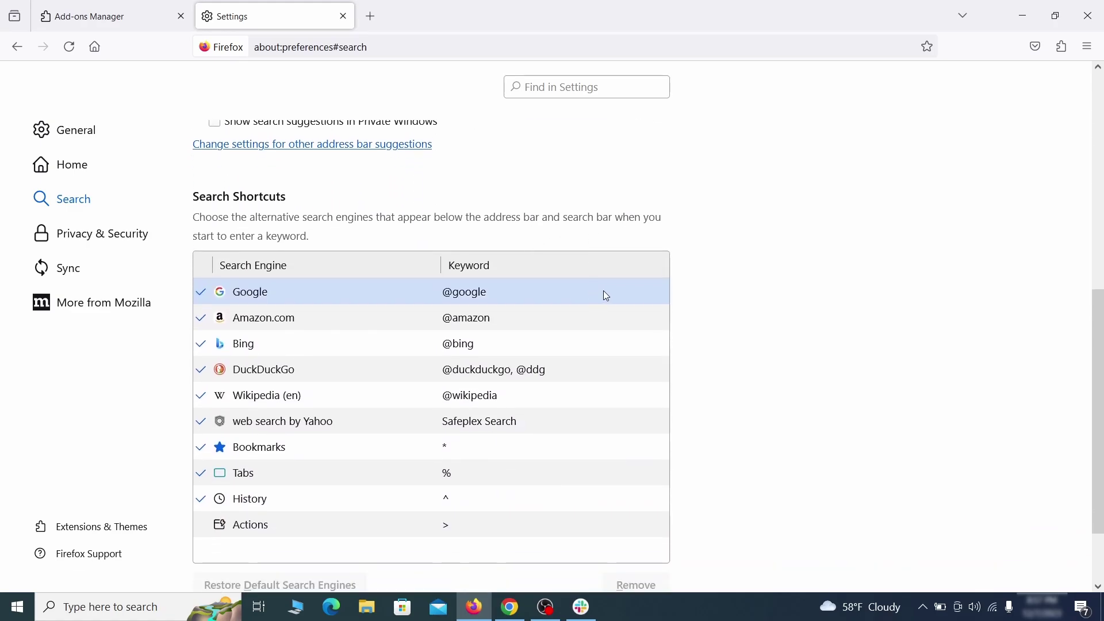
scroll(604, 291, "down", 2)
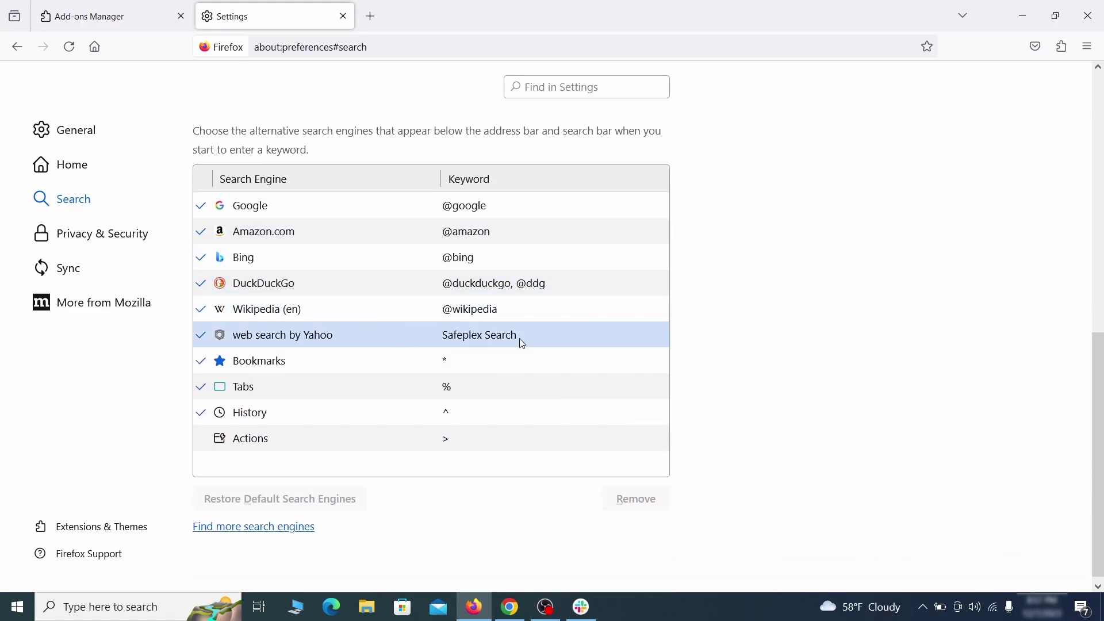
left_click(549, 343)
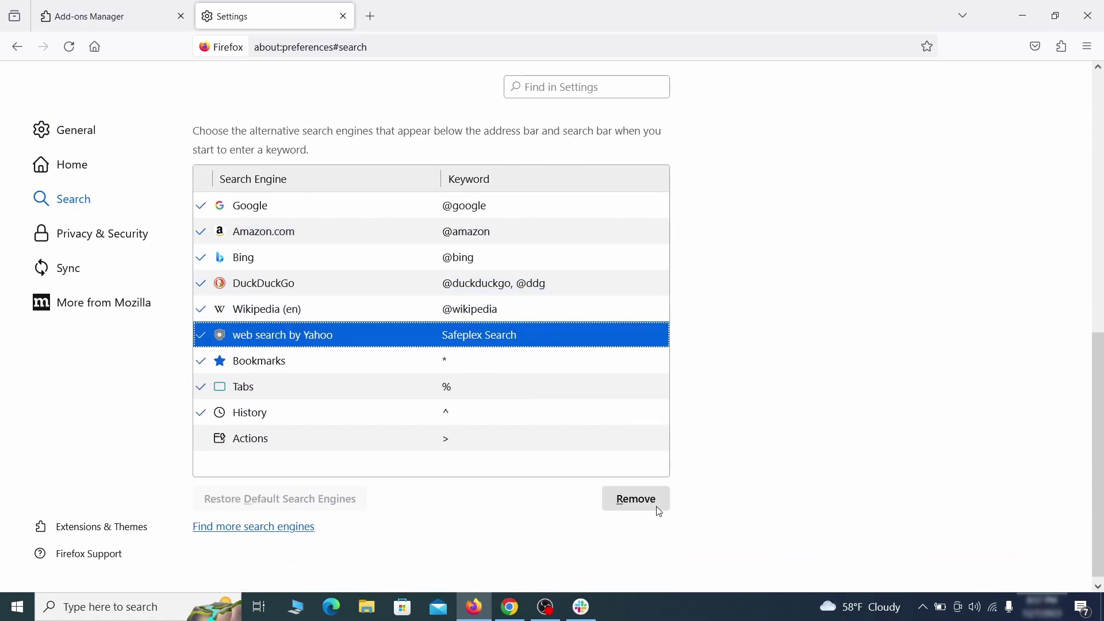
left_click(637, 500)
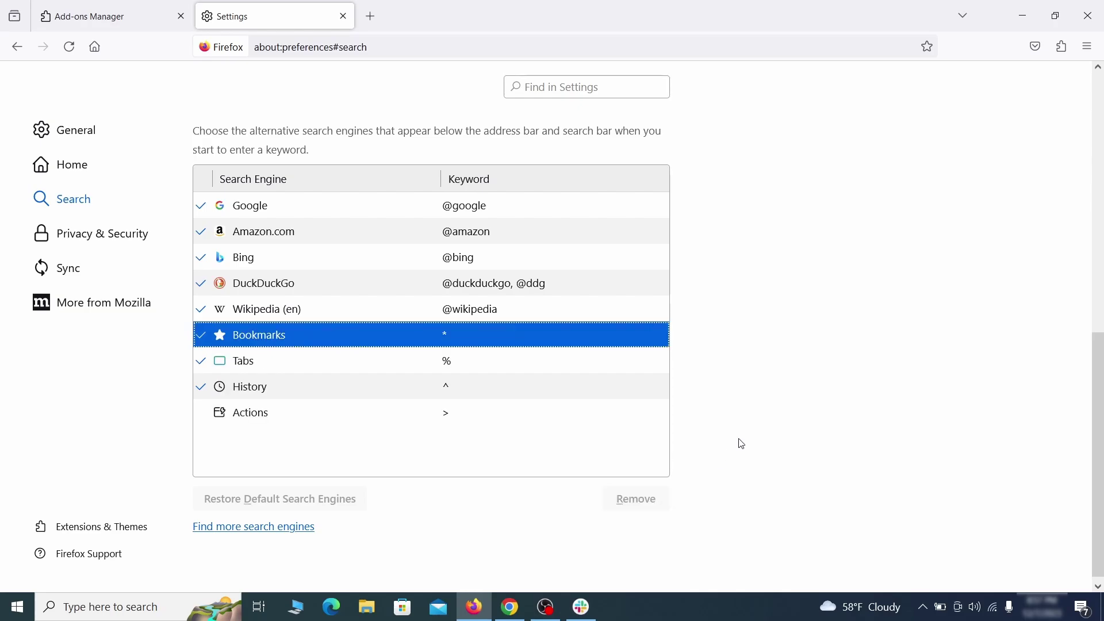
scroll(524, 360, "up", 3)
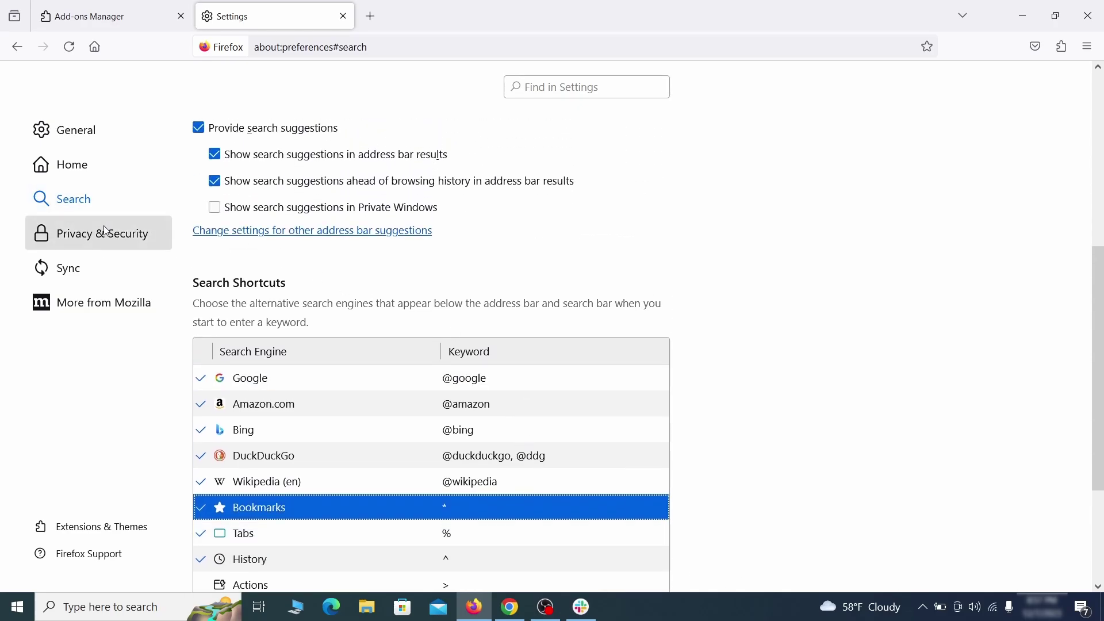
- Clear all Firefox cookies, site data and cached web content from Privacy & Security
left_click(107, 230)
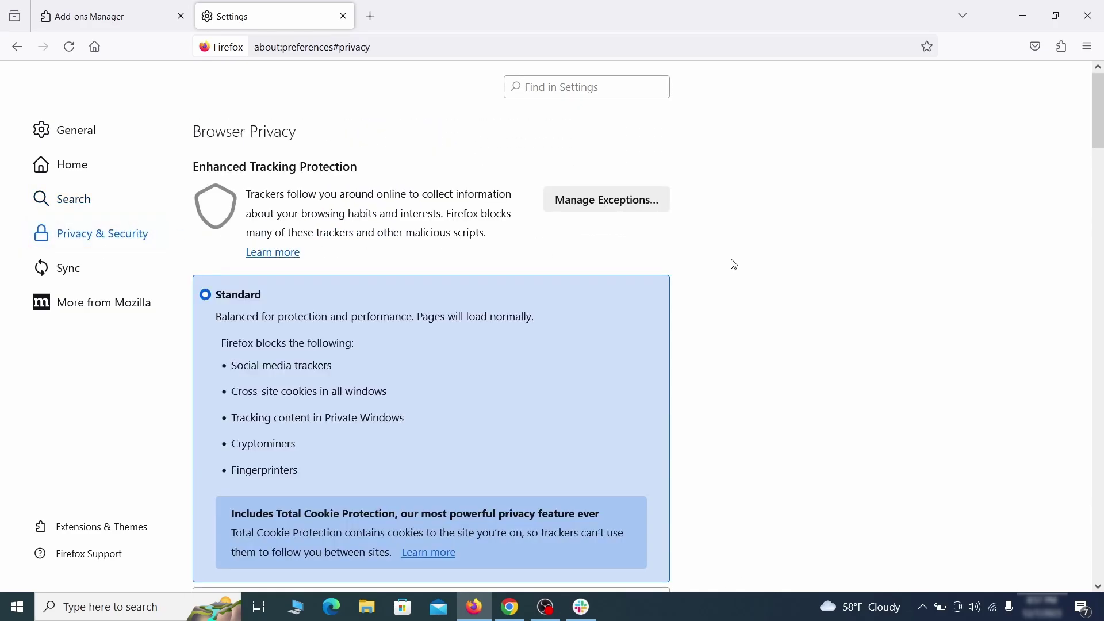
scroll(734, 265, "down", 10)
left_click(630, 369)
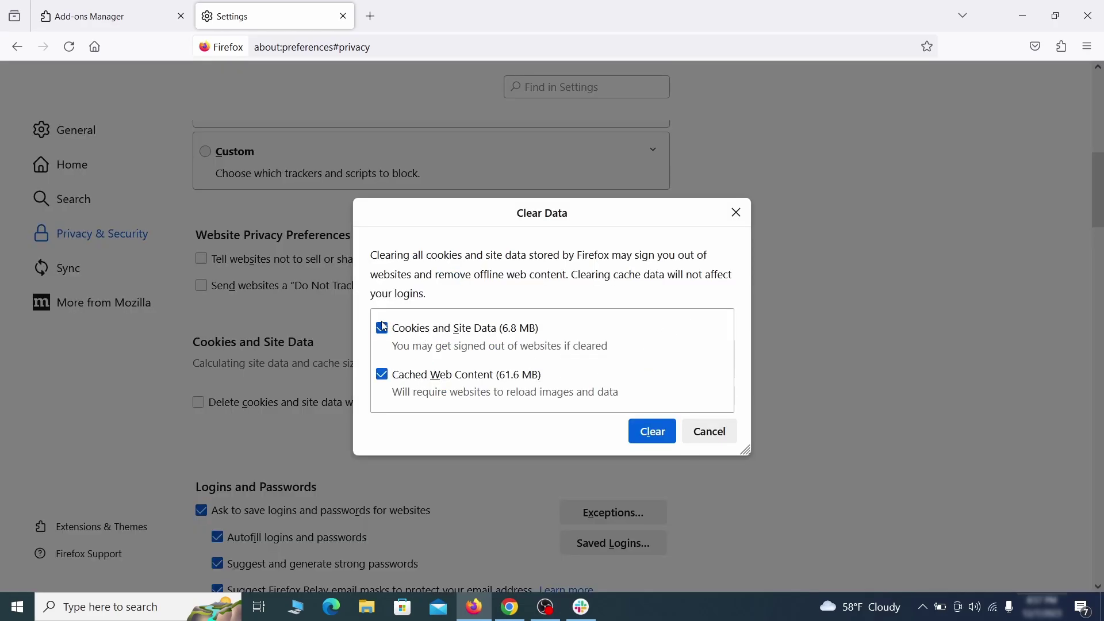
left_click(673, 431)
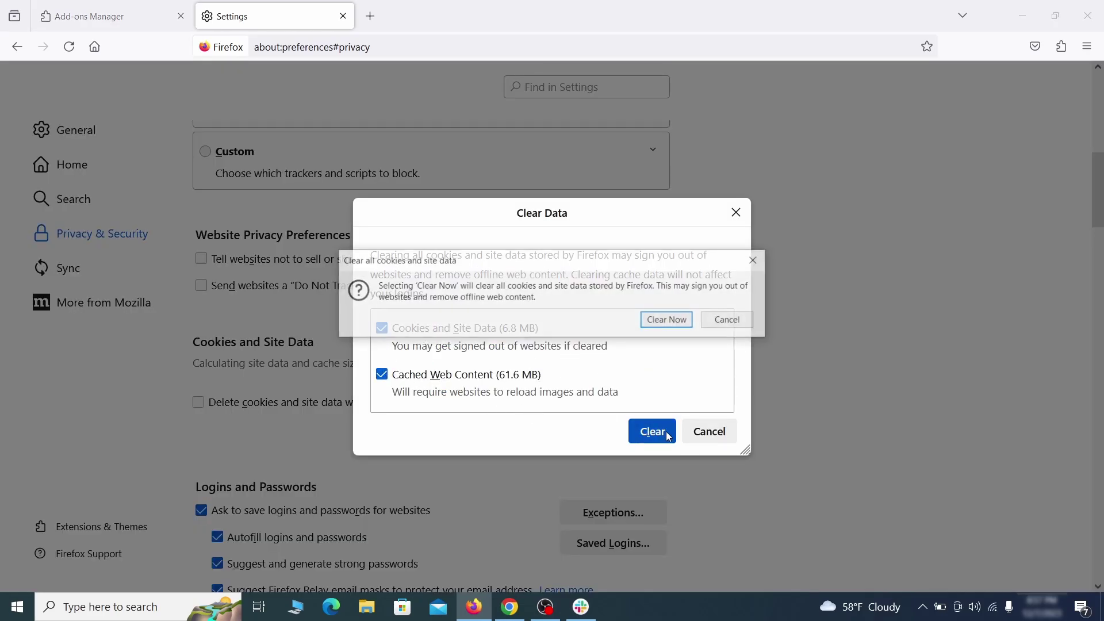
left_click(670, 321)
scroll(747, 350, "down", 5)
scroll(751, 353, "down", 10)
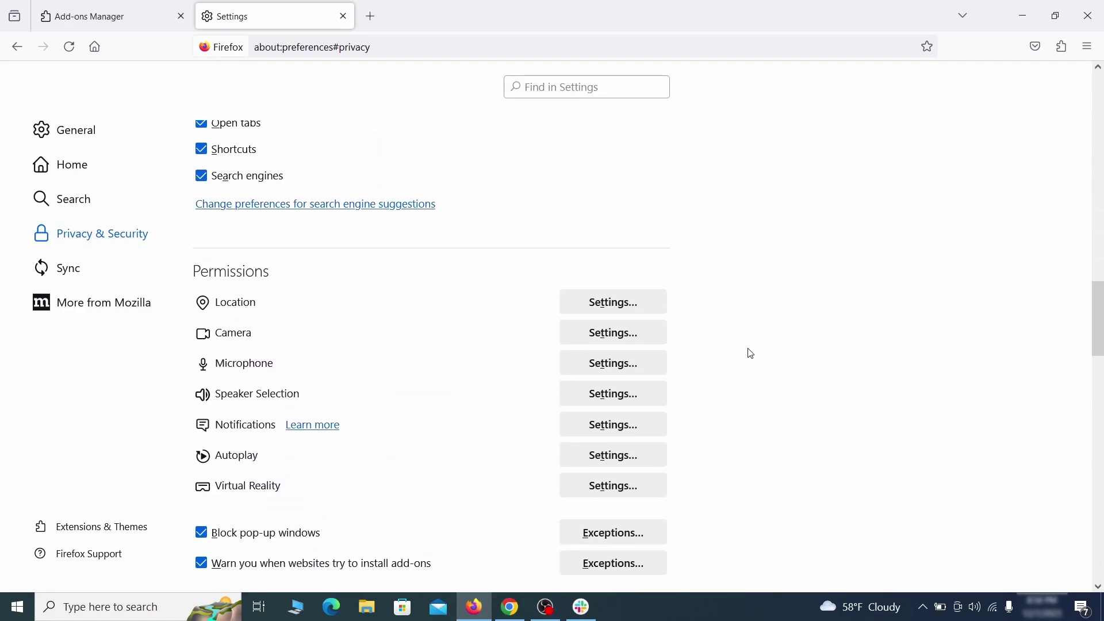
- Turn off and remove Edge's Quidco Cashback Reminder extension, leaving Google Docs Offline installed
left_click(637, 405)
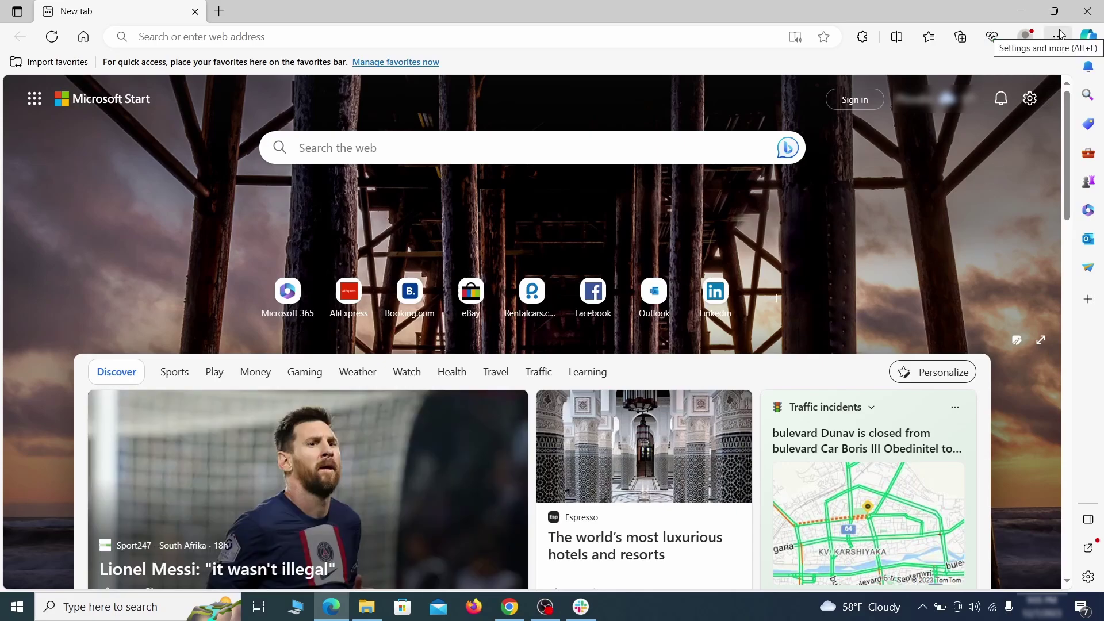
left_click(1058, 37)
left_click(949, 253)
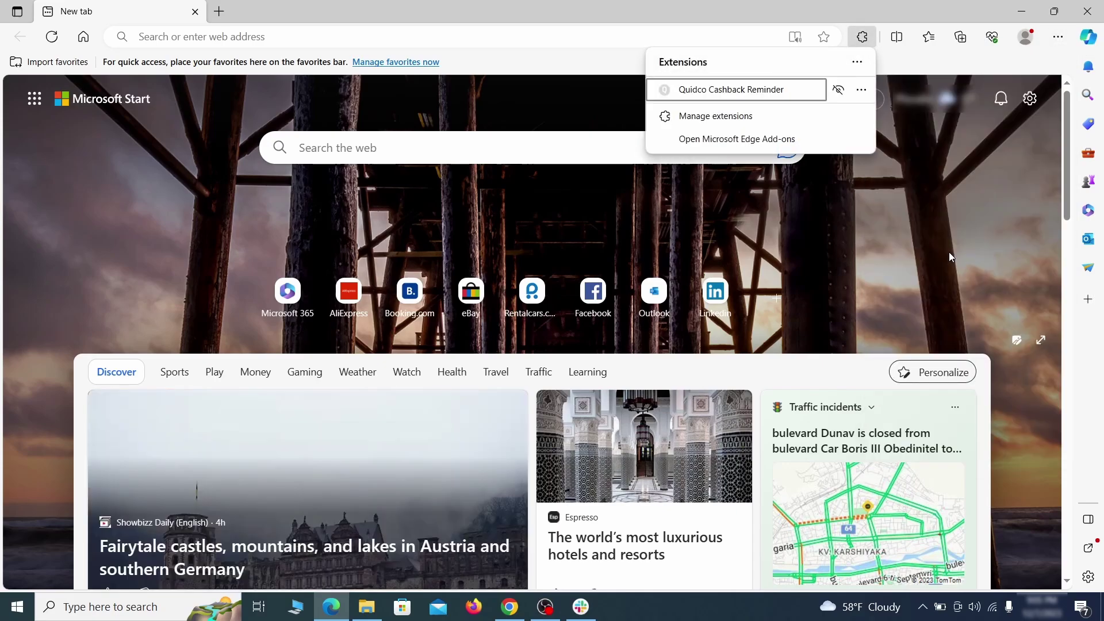
left_click(715, 118)
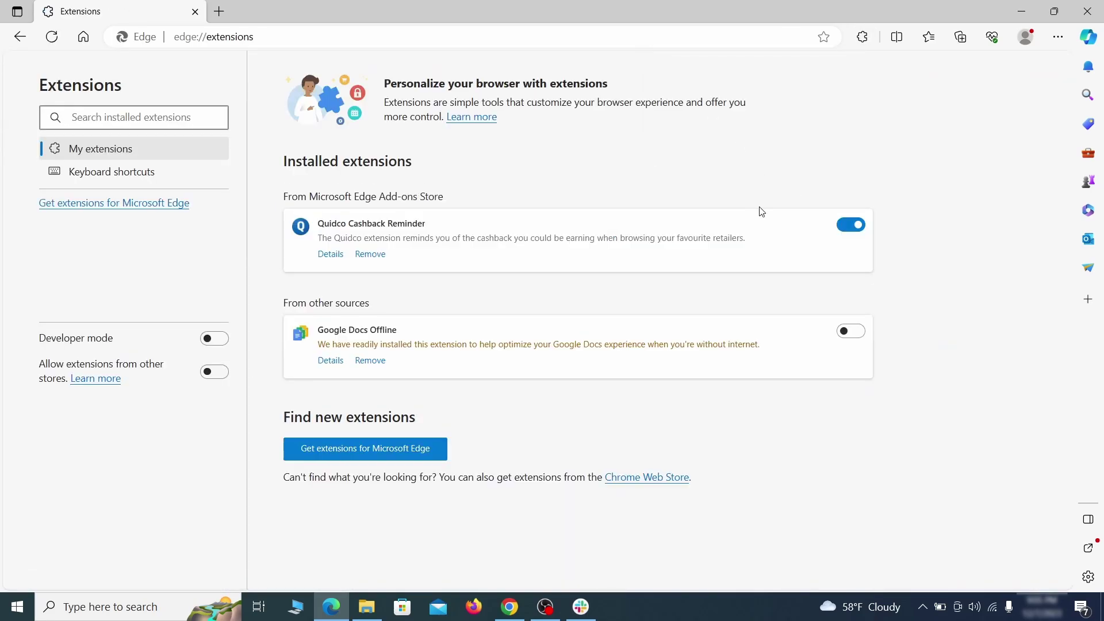
left_click(853, 226)
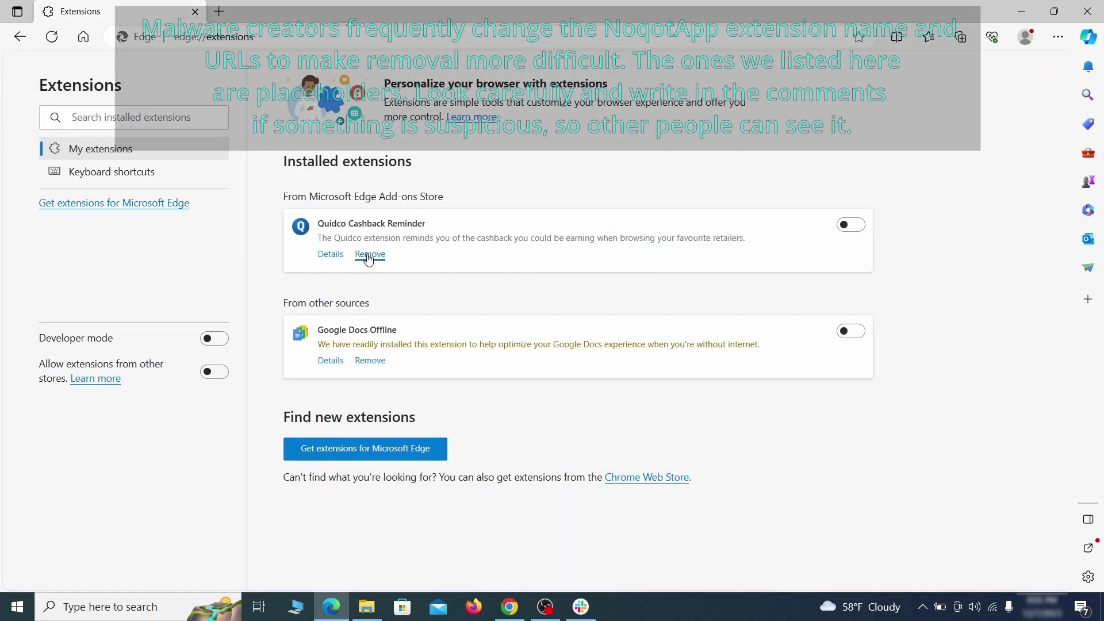
left_click(368, 257)
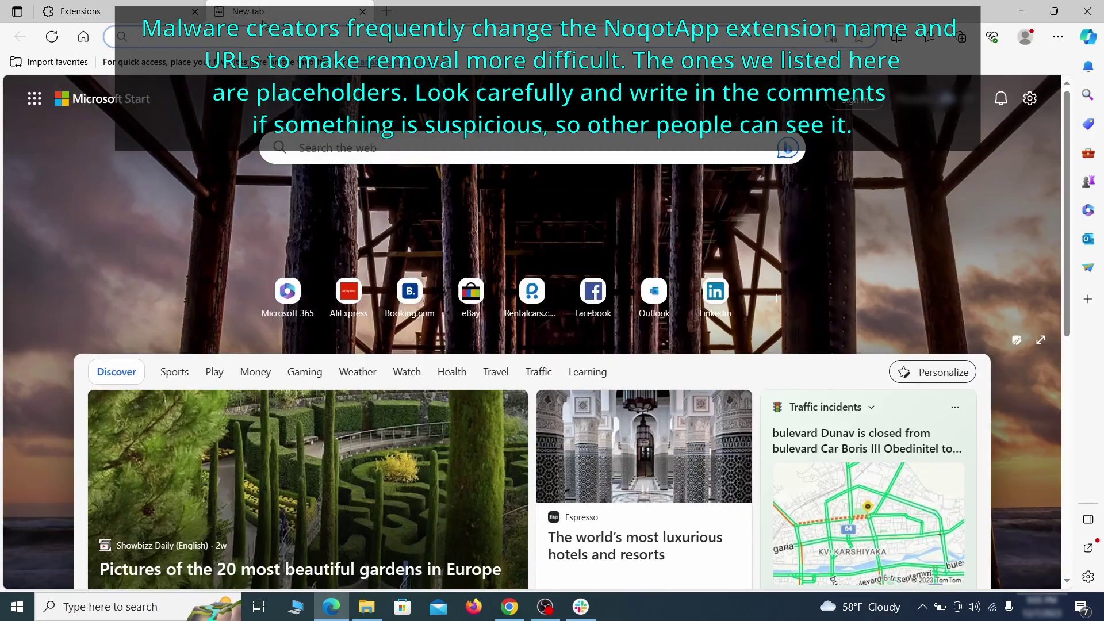
key("ctrl+t")
left_click(1058, 36)
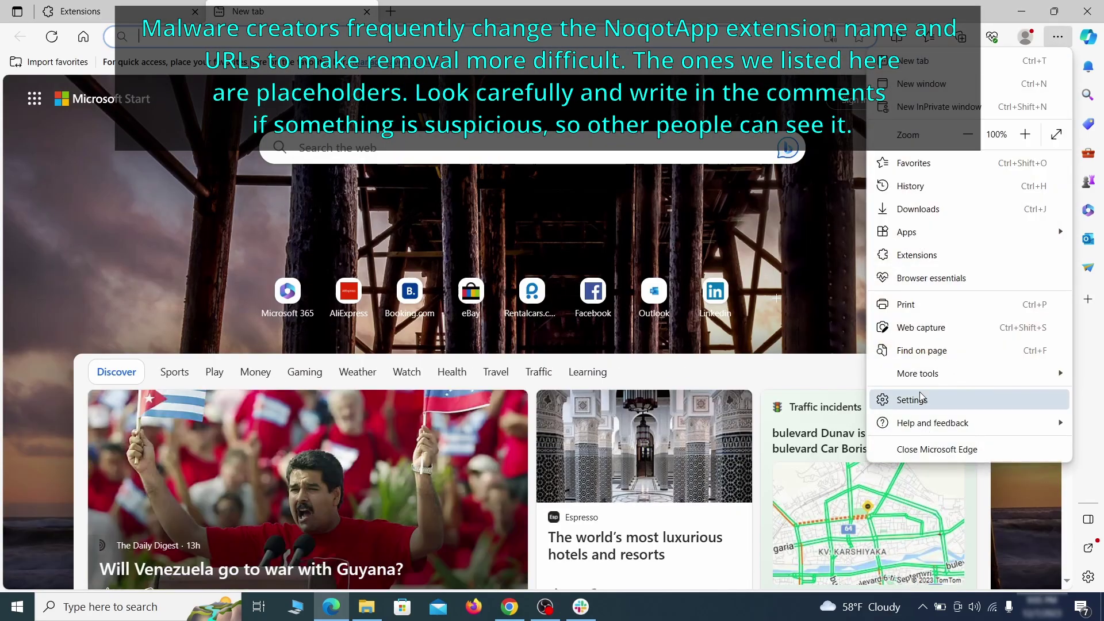
- Clear Edge's browsing data from Privacy, search, and services settings
left_click(914, 398)
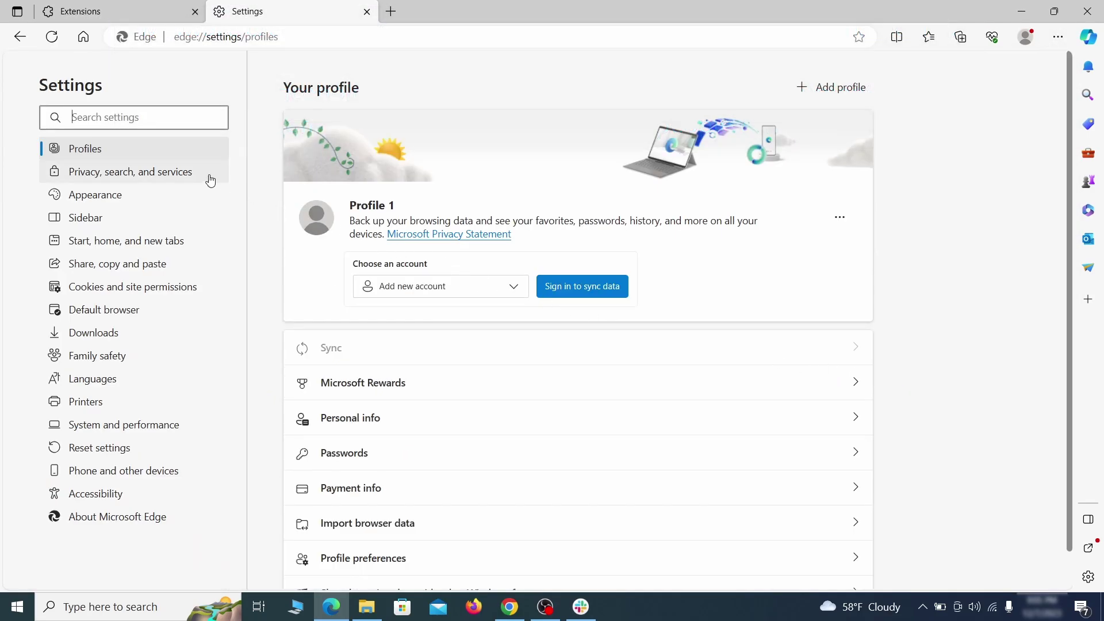
left_click(185, 175)
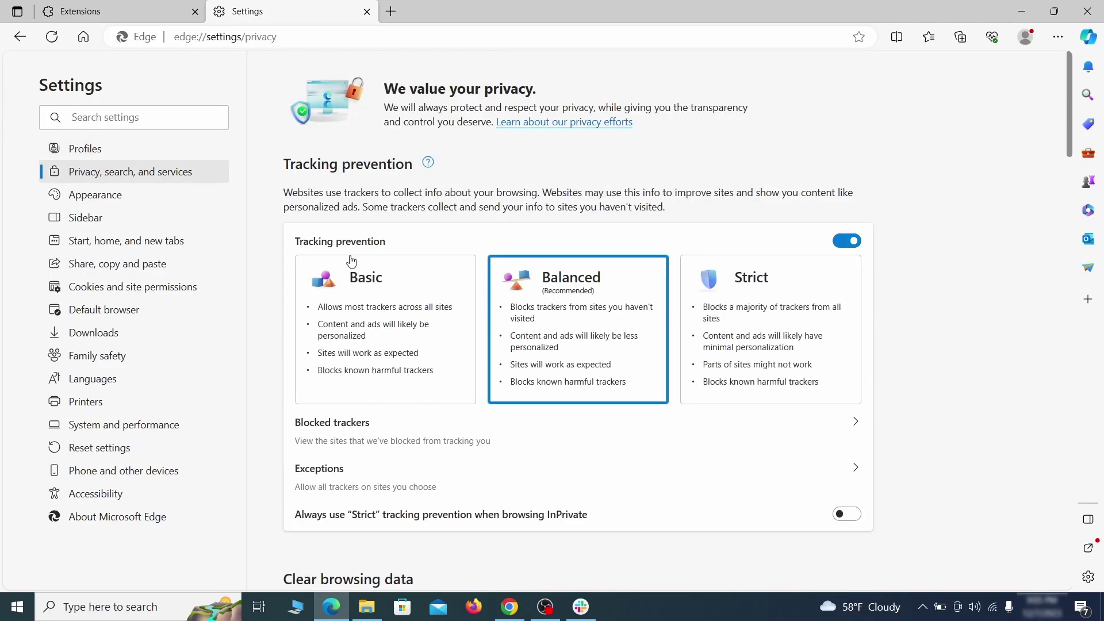
scroll(596, 353, "down", 4)
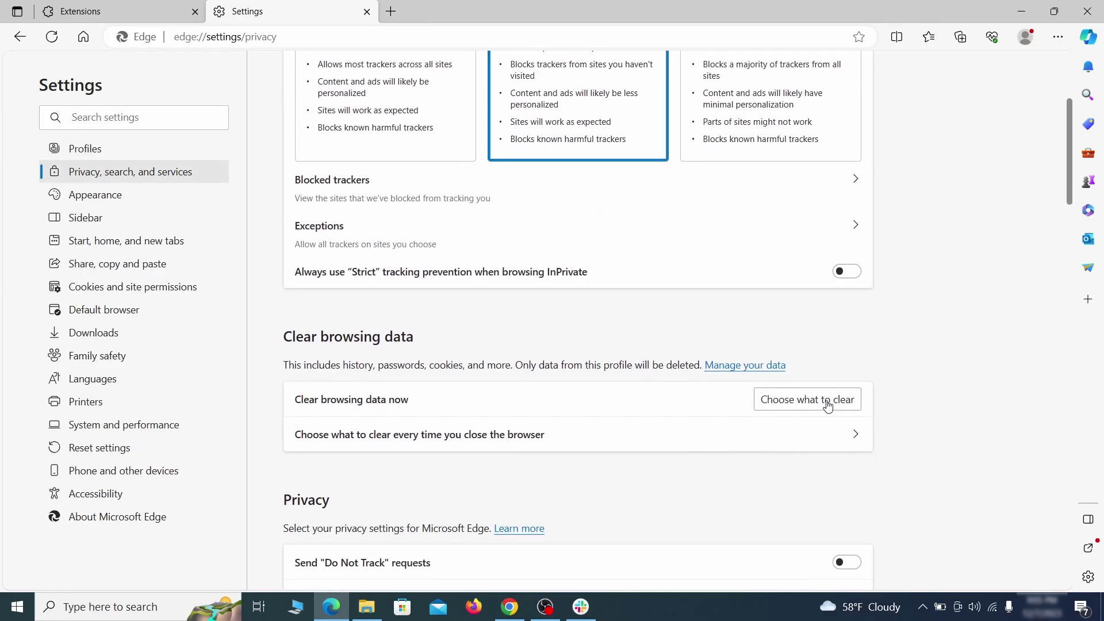
left_click(827, 401)
scroll(441, 280, "down", 5)
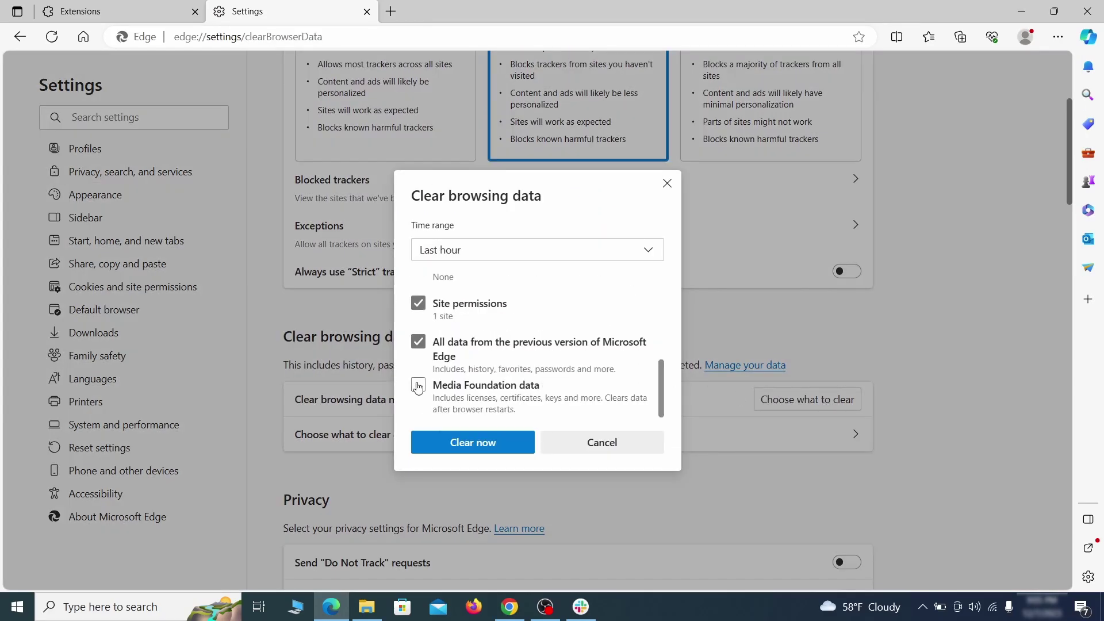
left_click(518, 449)
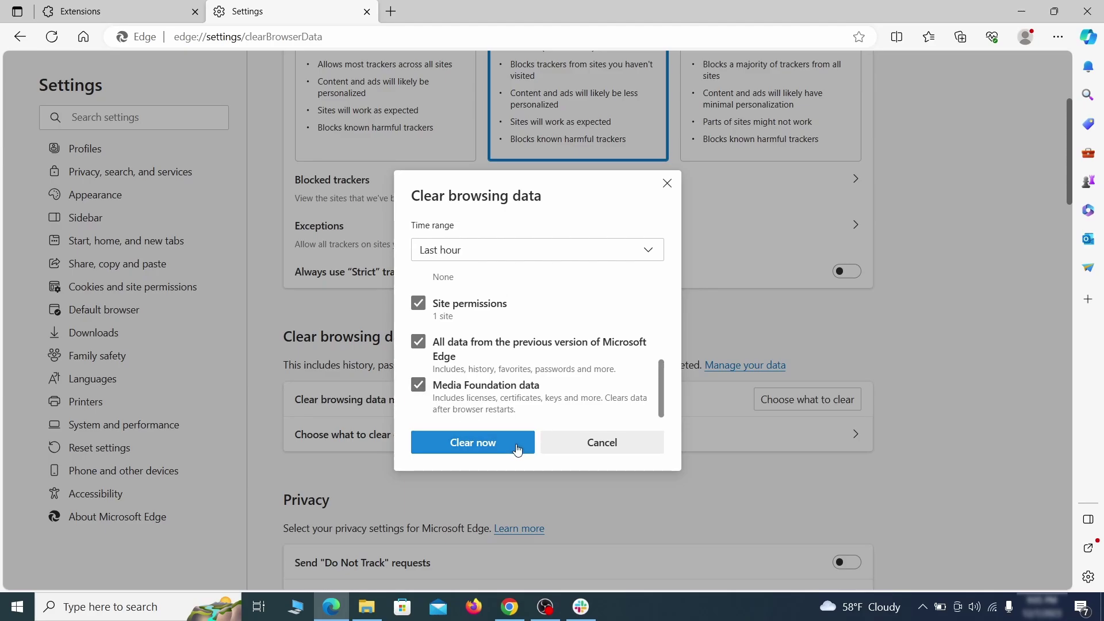
- Make Google Edge's address-bar search engine and bring up options for ExampleRougeURL.com's search engine
scroll(714, 326, "down", 15)
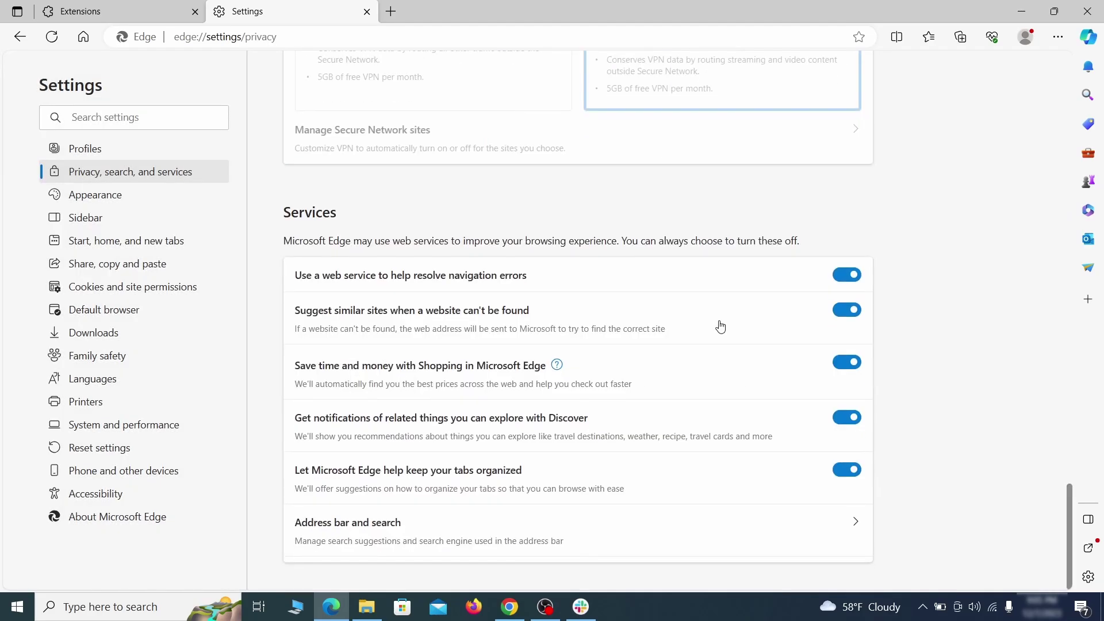
left_click(632, 543)
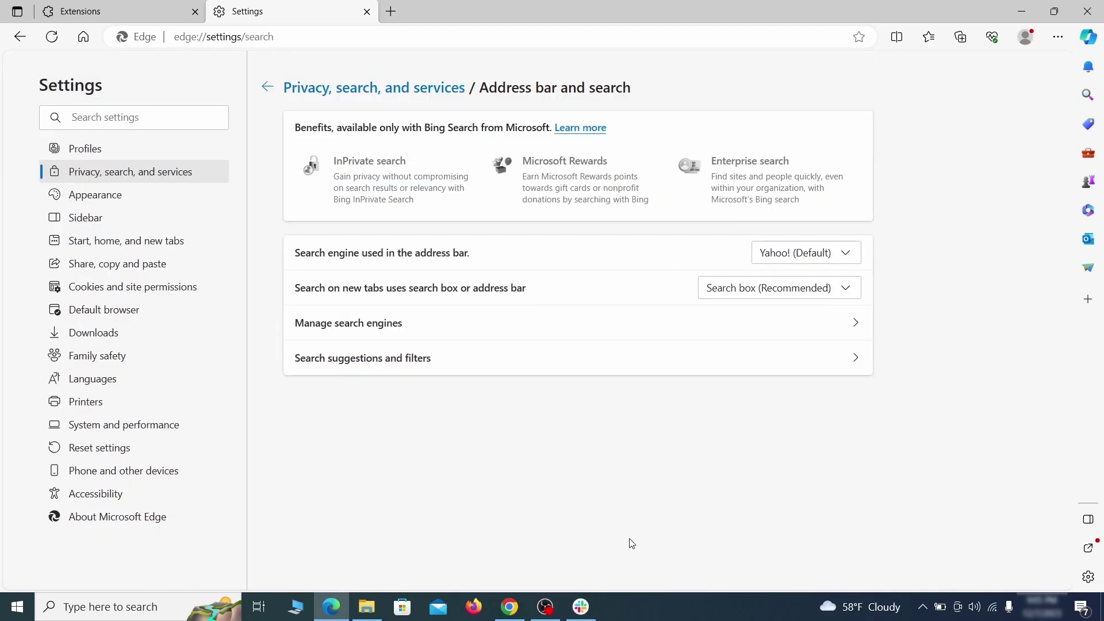
left_click(851, 255)
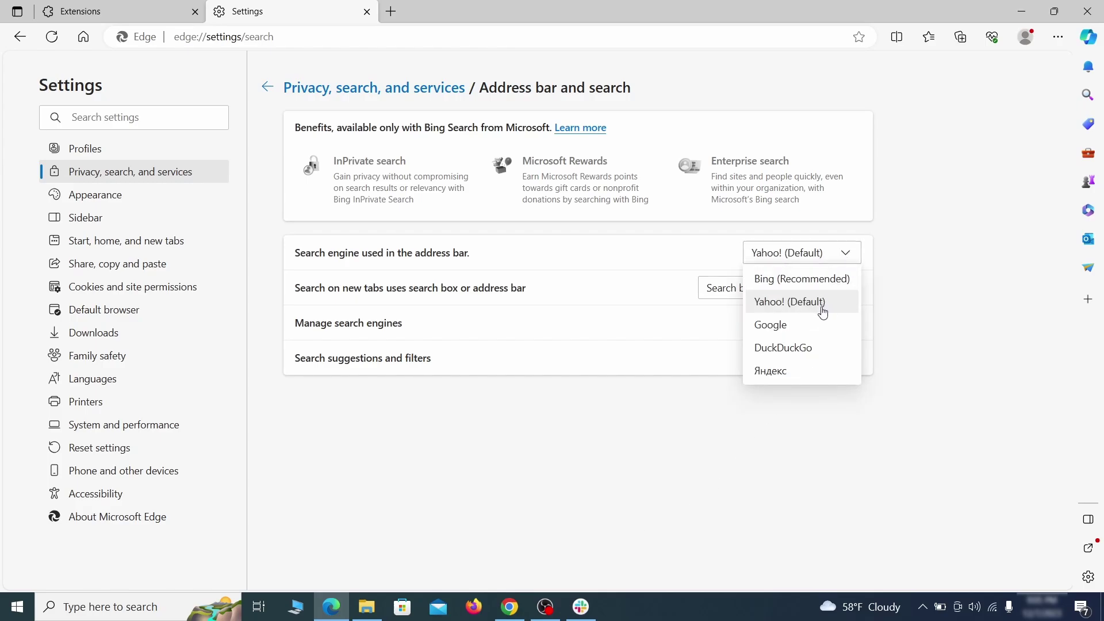
left_click(818, 322)
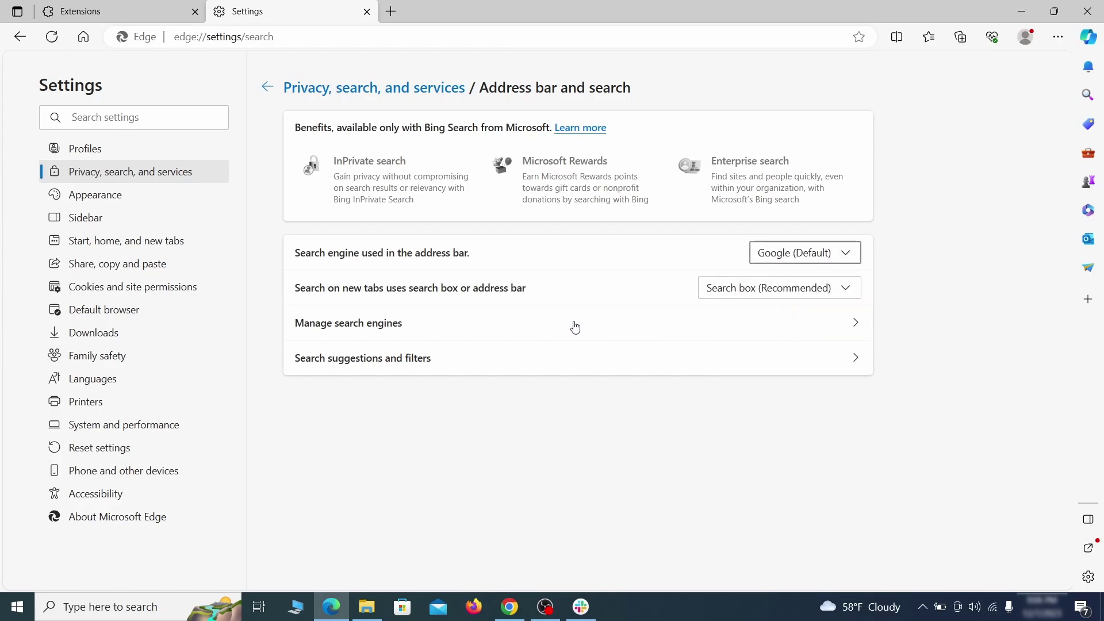
left_click(426, 332)
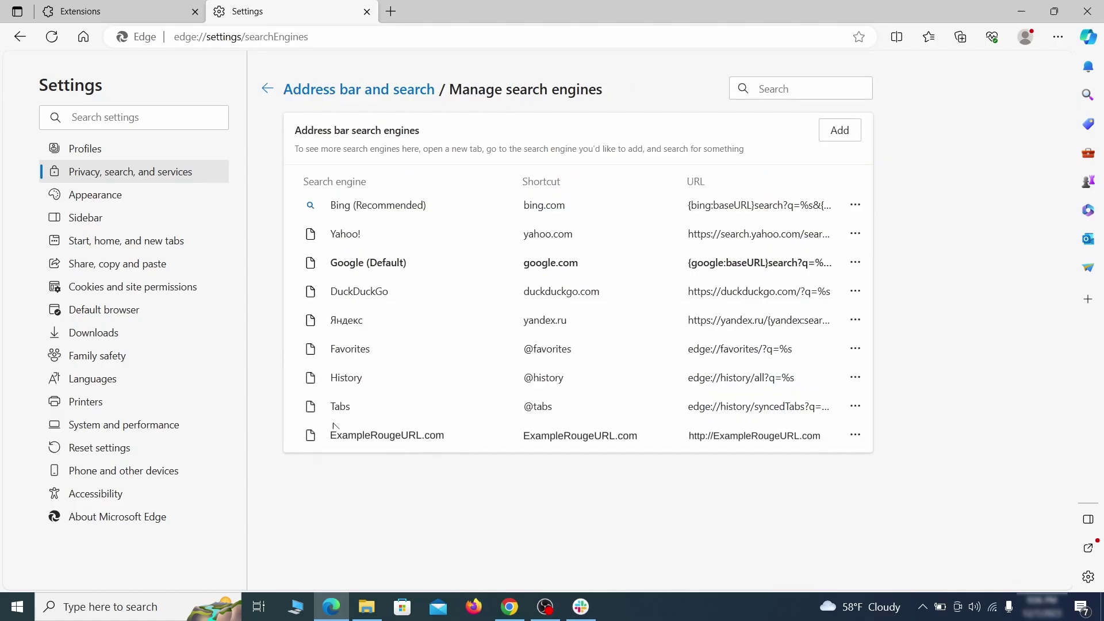
left_click(855, 435)
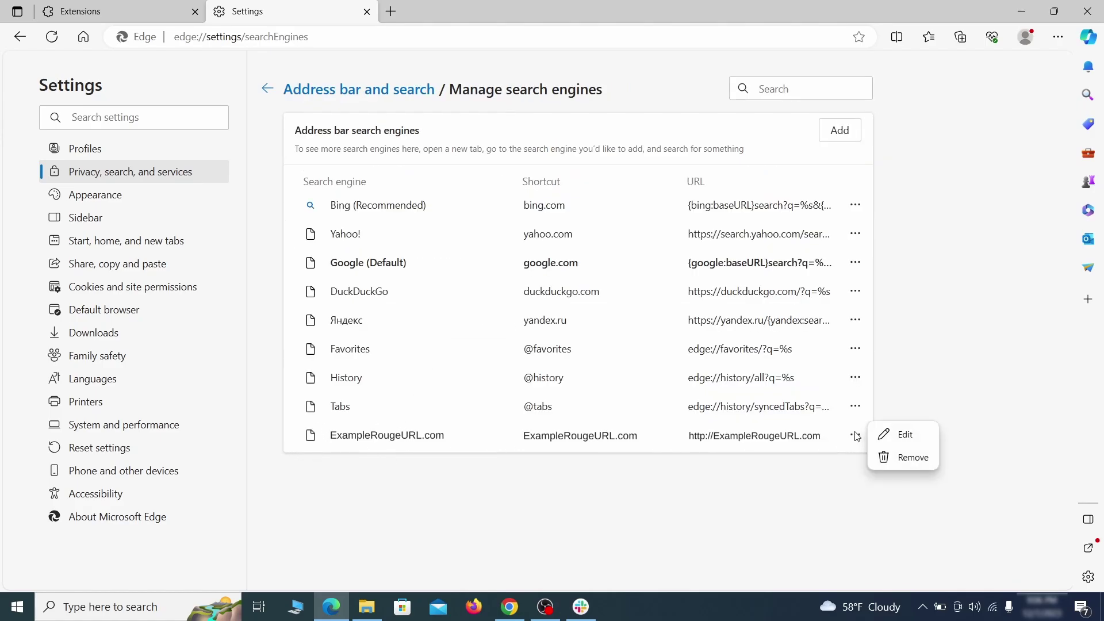
- Delete the ExampleRougeURL.com search engine and its startup page entry
left_click(916, 465)
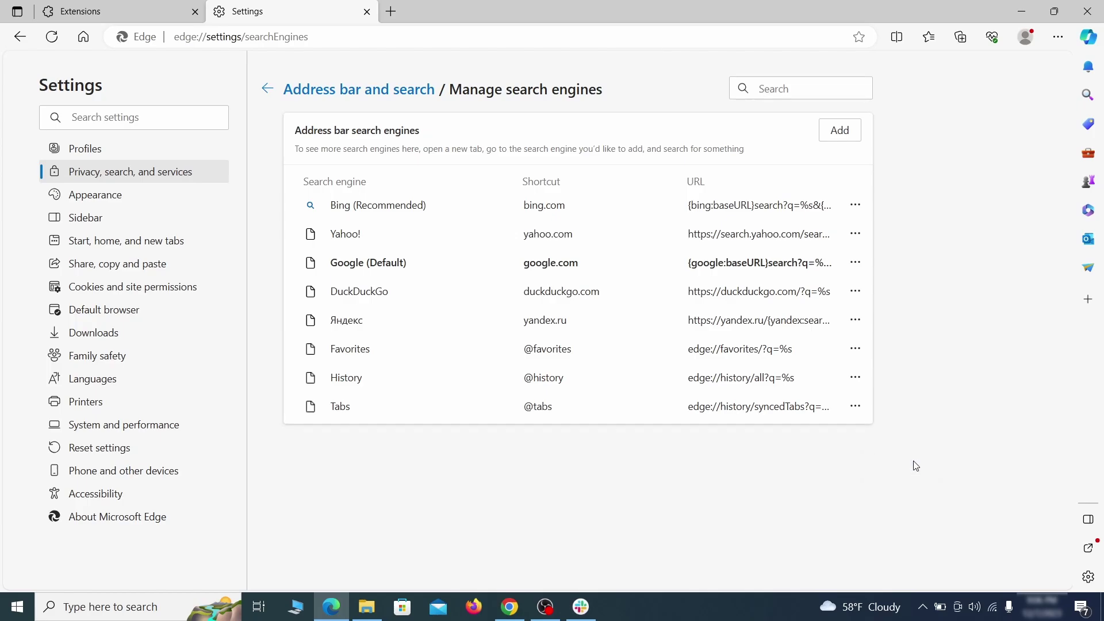
left_click(139, 241)
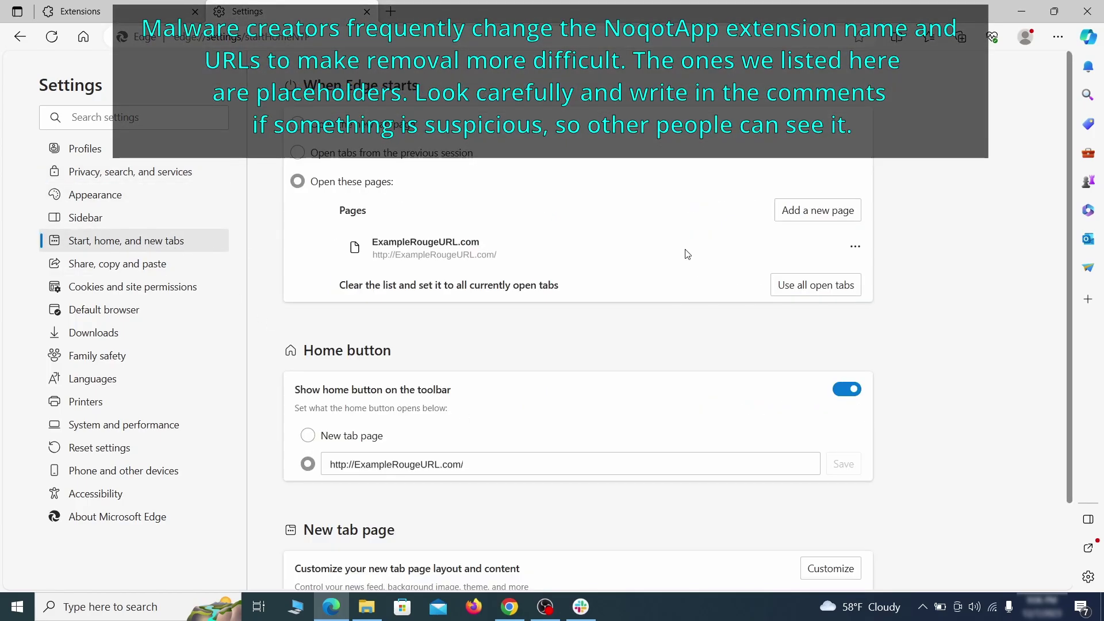
left_click(855, 253)
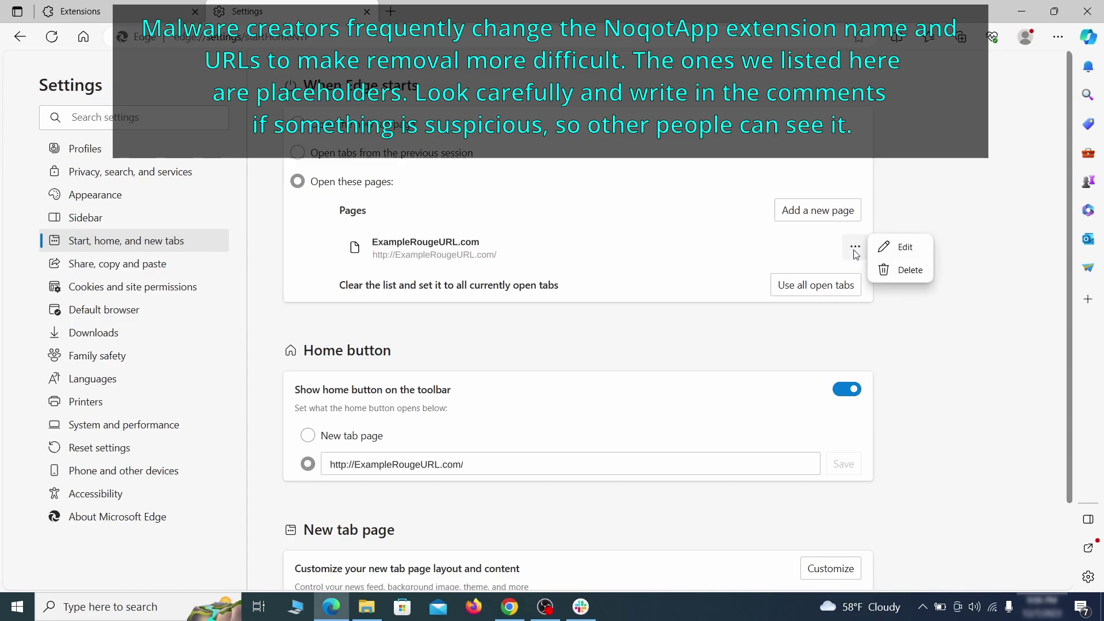
left_click(900, 271)
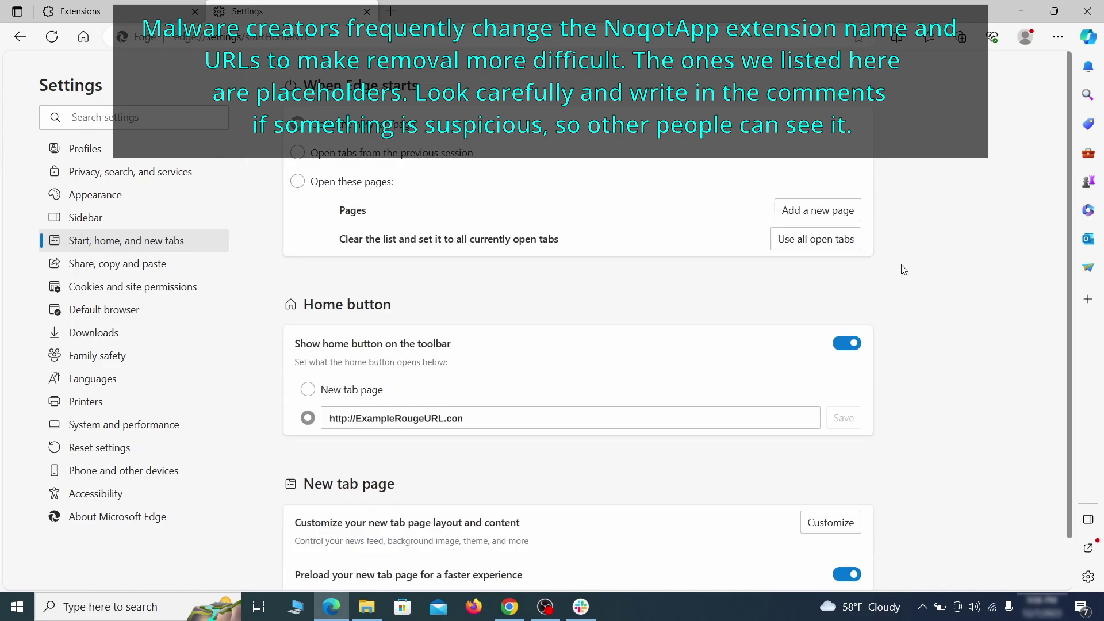
- Erase the rogue home page address and set the home button to New tab page
left_click(480, 413)
triple_click(480, 413)
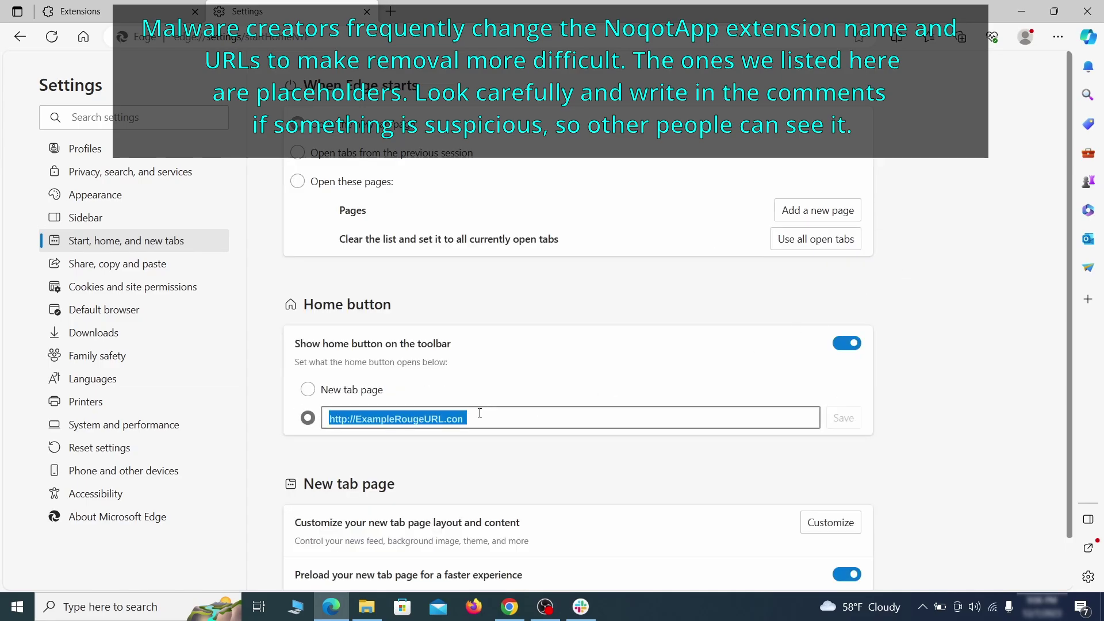
key("BackSpace")
left_click(308, 390)
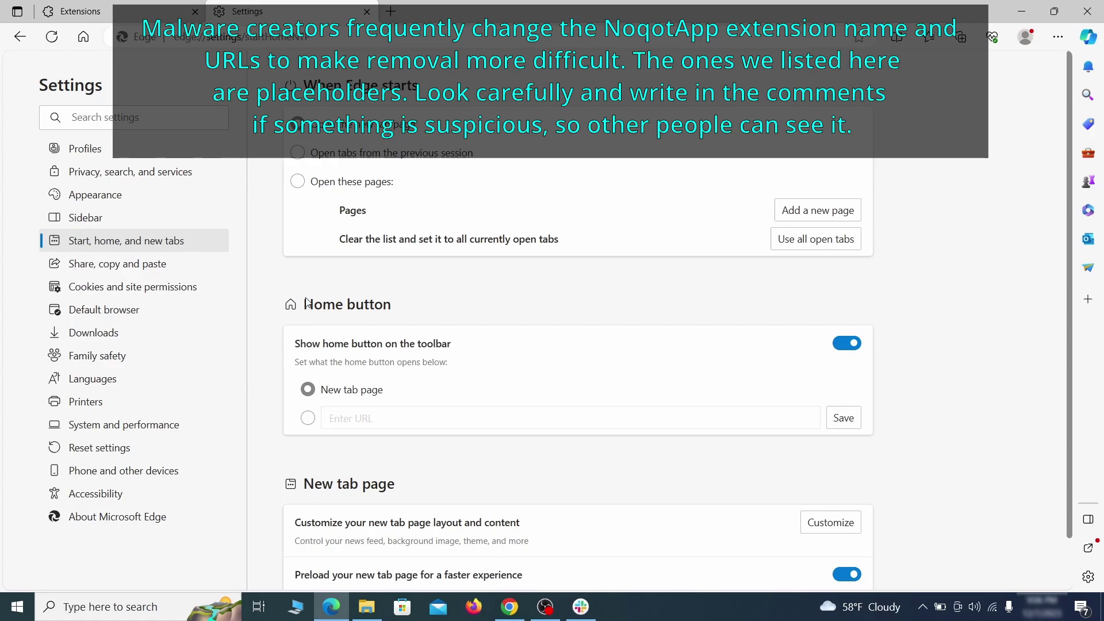
- Remove ExampleRougeURL.com from the sites allowed to send notifications
left_click(196, 286)
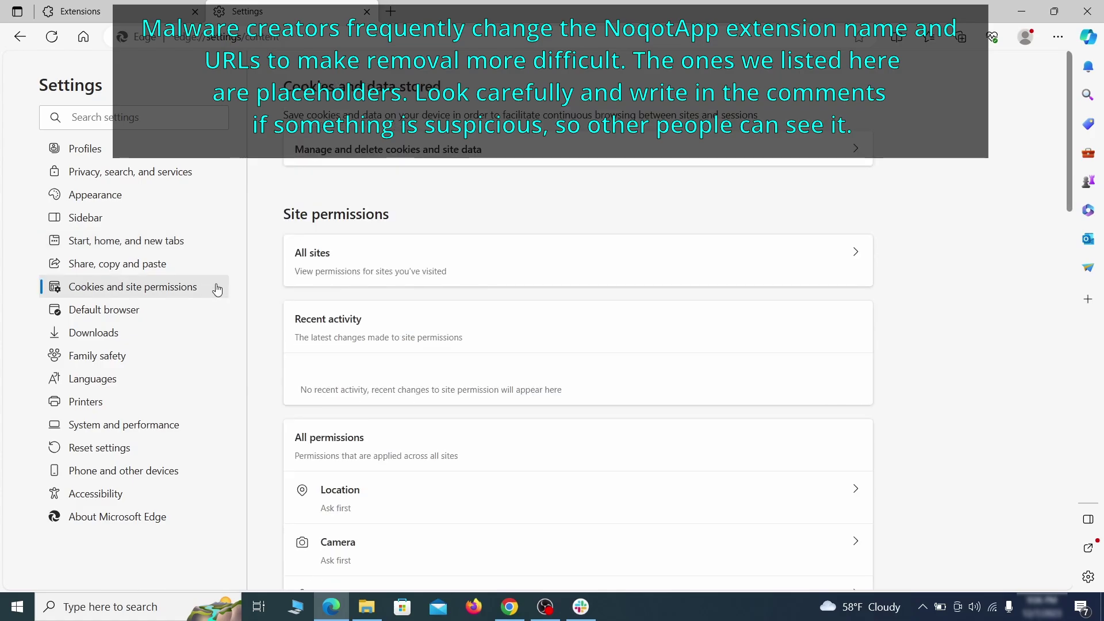
scroll(533, 299, "down", 5)
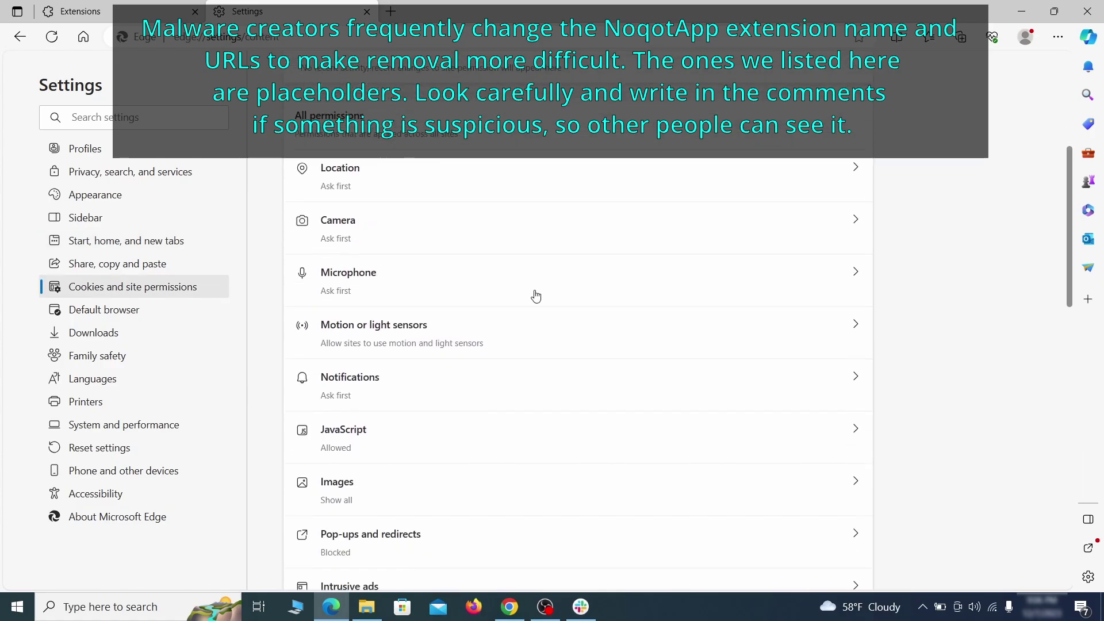
scroll(536, 302, "down", 1)
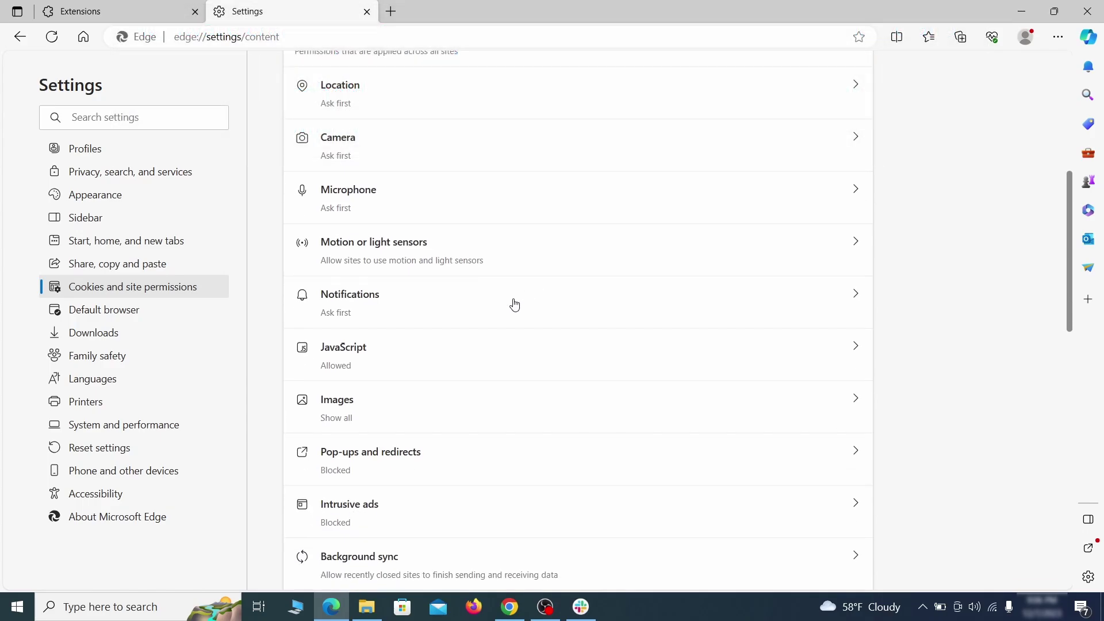
left_click(515, 305)
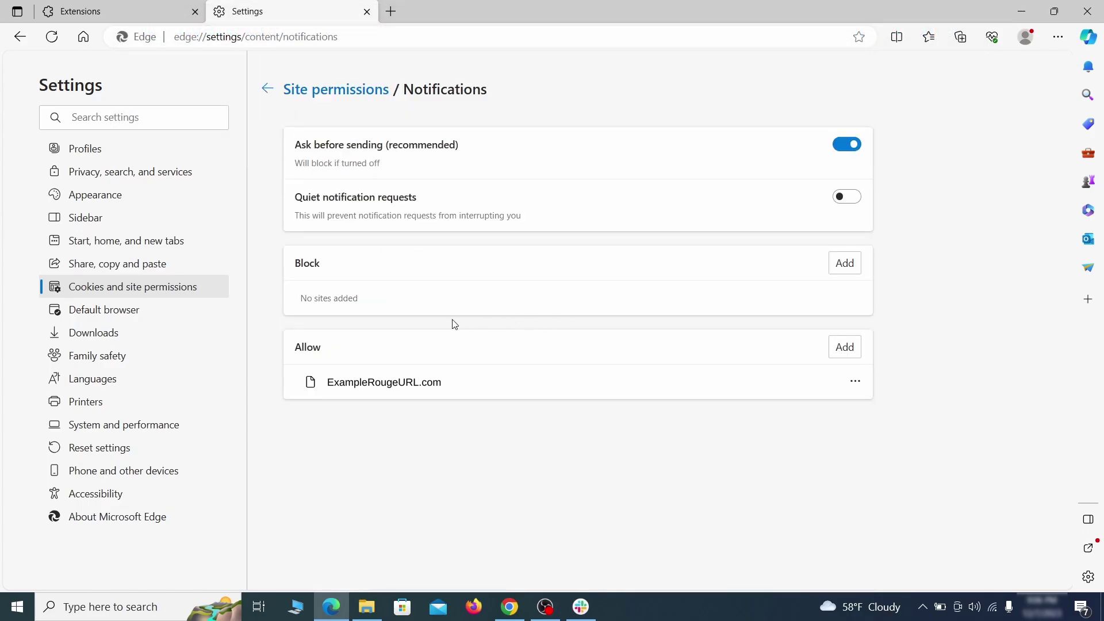
left_click(855, 382)
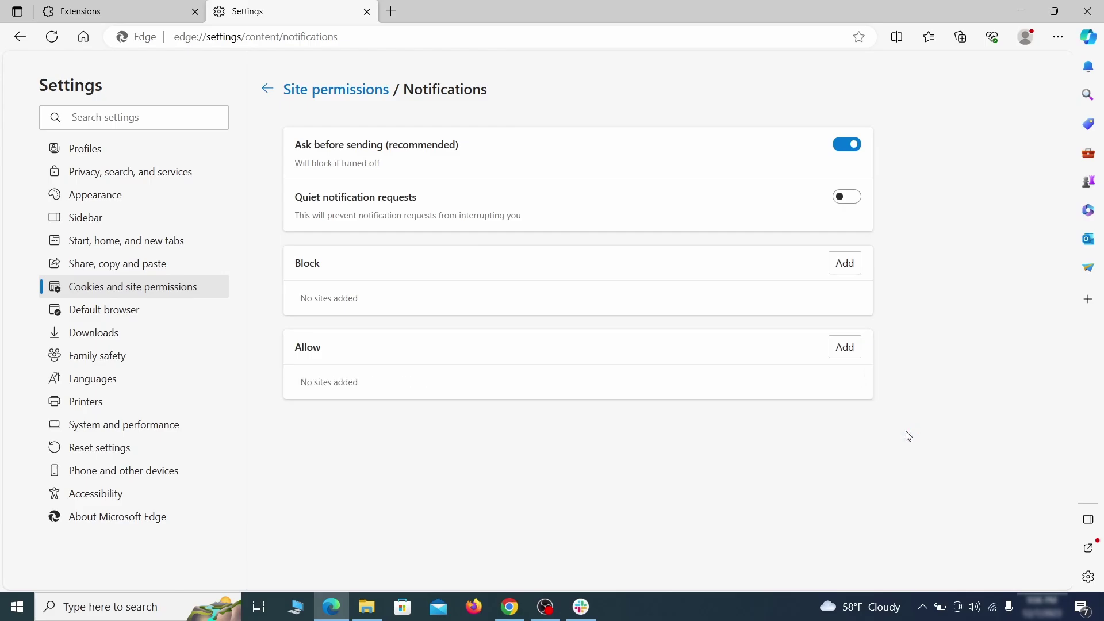